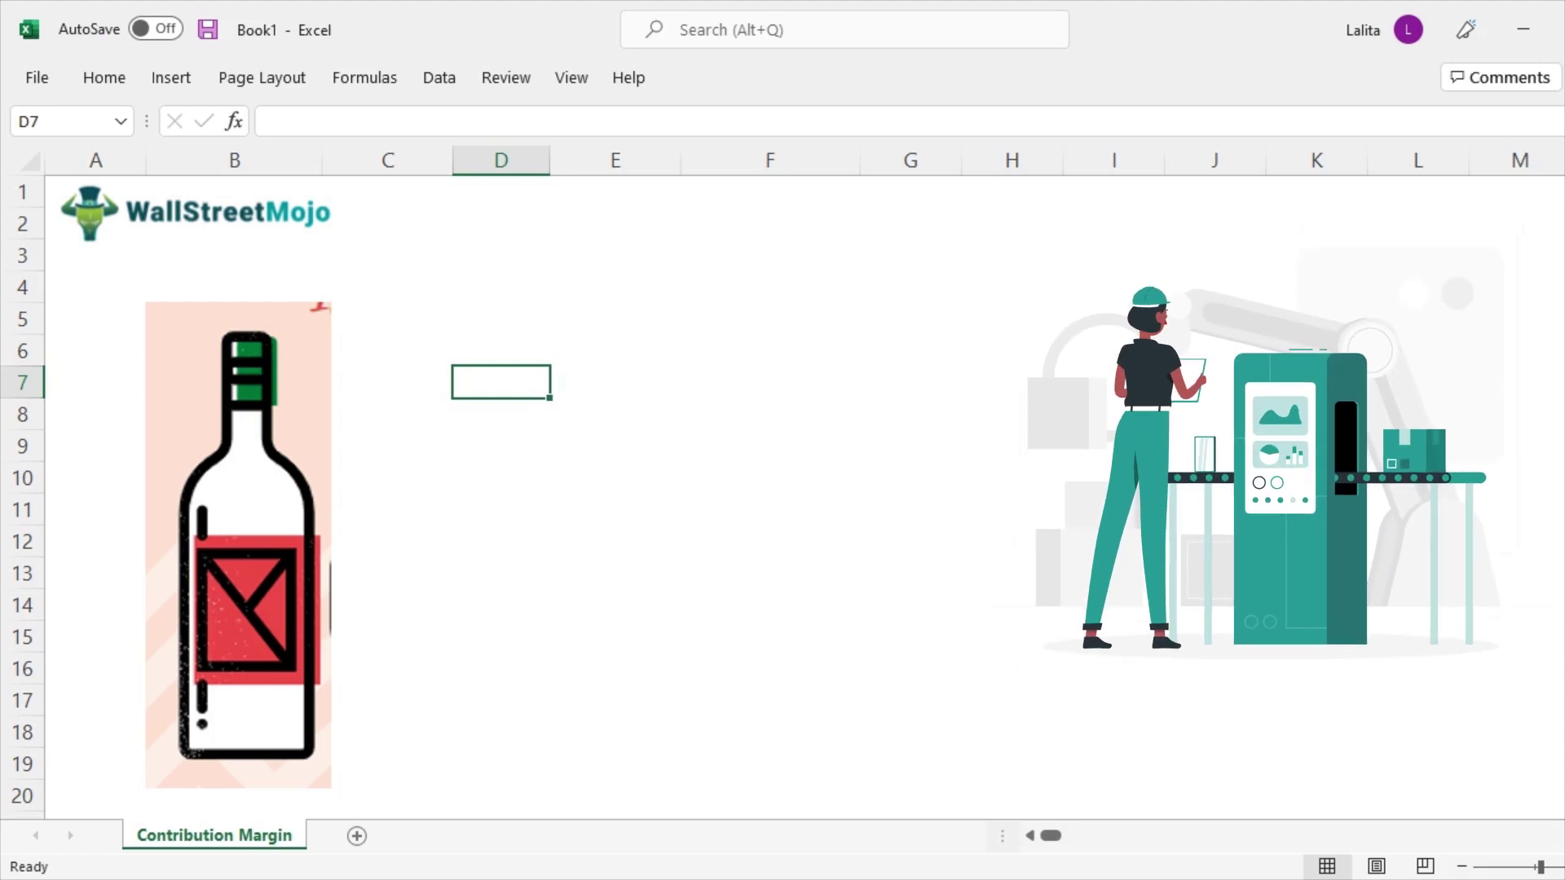
Label row 7 'Manufacturing Plant' in D7 and enter 100000 in F7
text(Man)
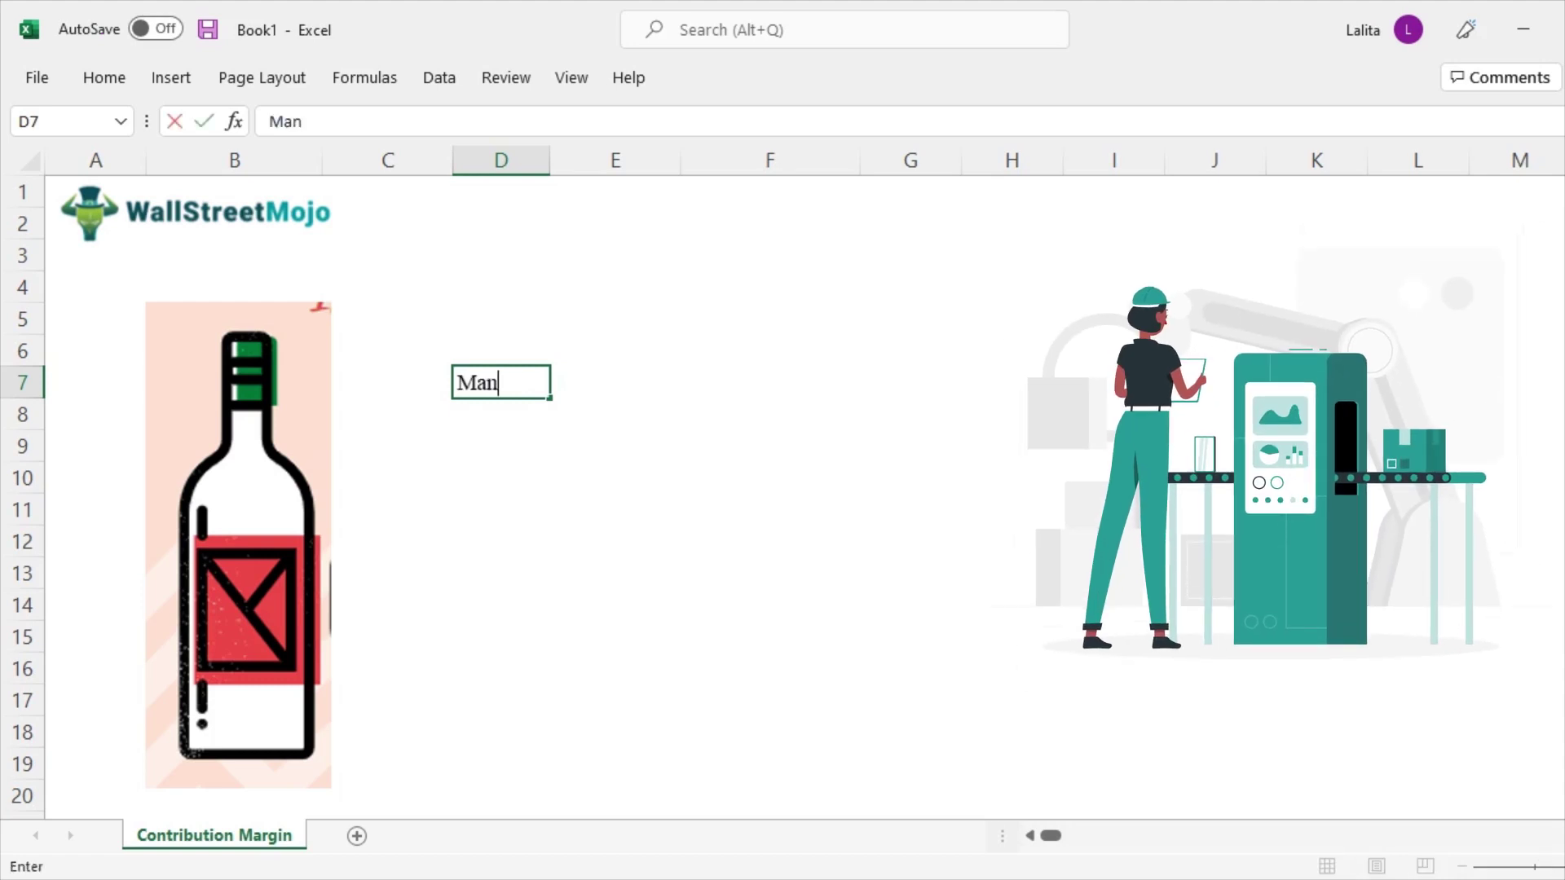
text(ufacturing Plant)
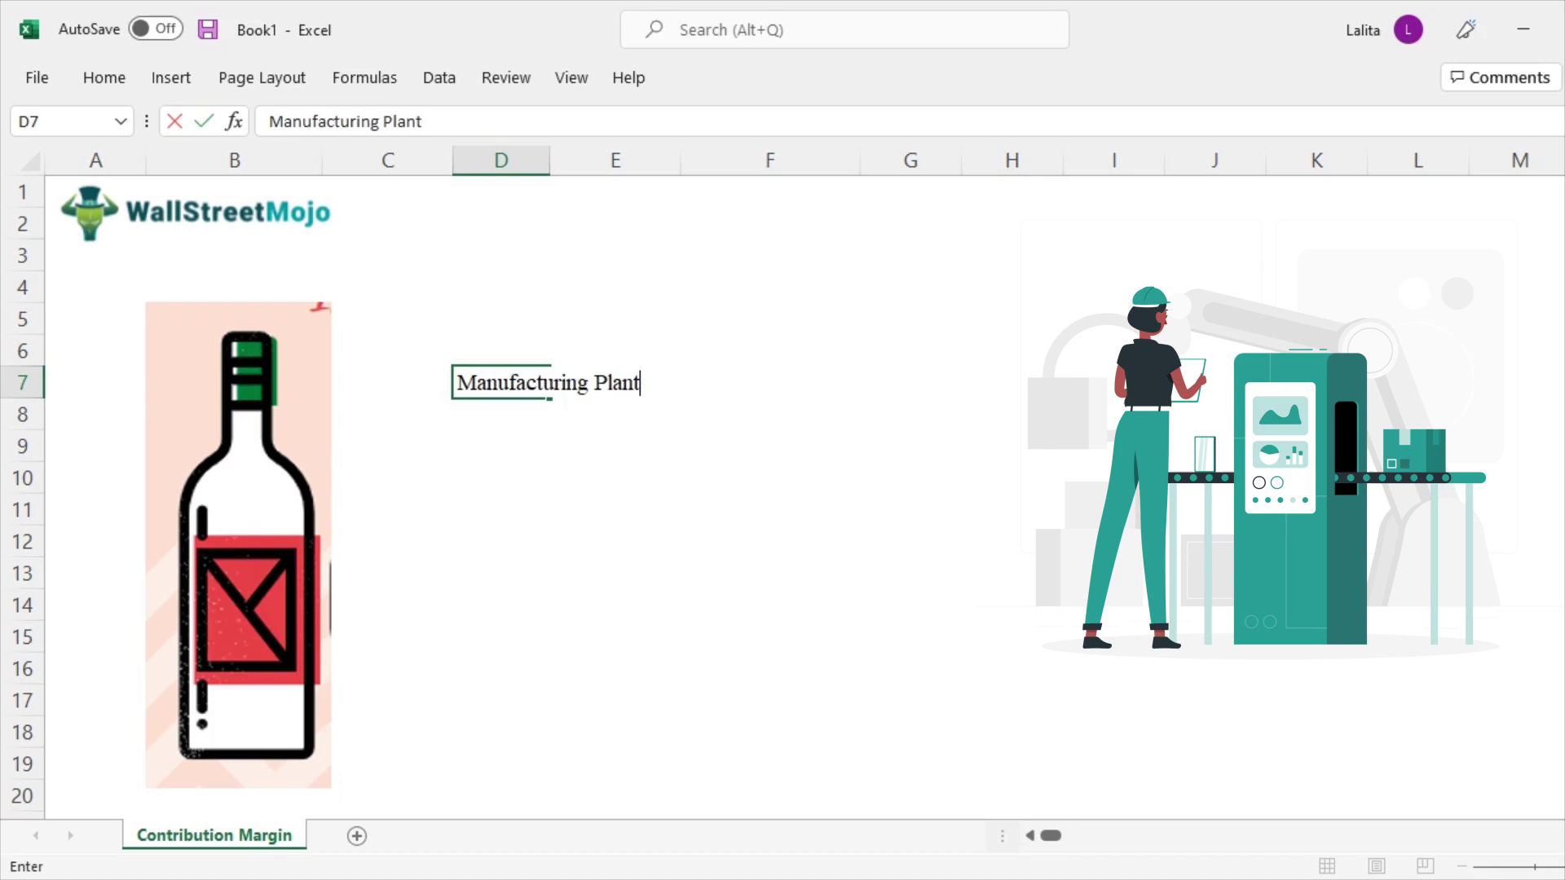
key(Return)
click(615, 382)
click(770, 382)
text(10000)
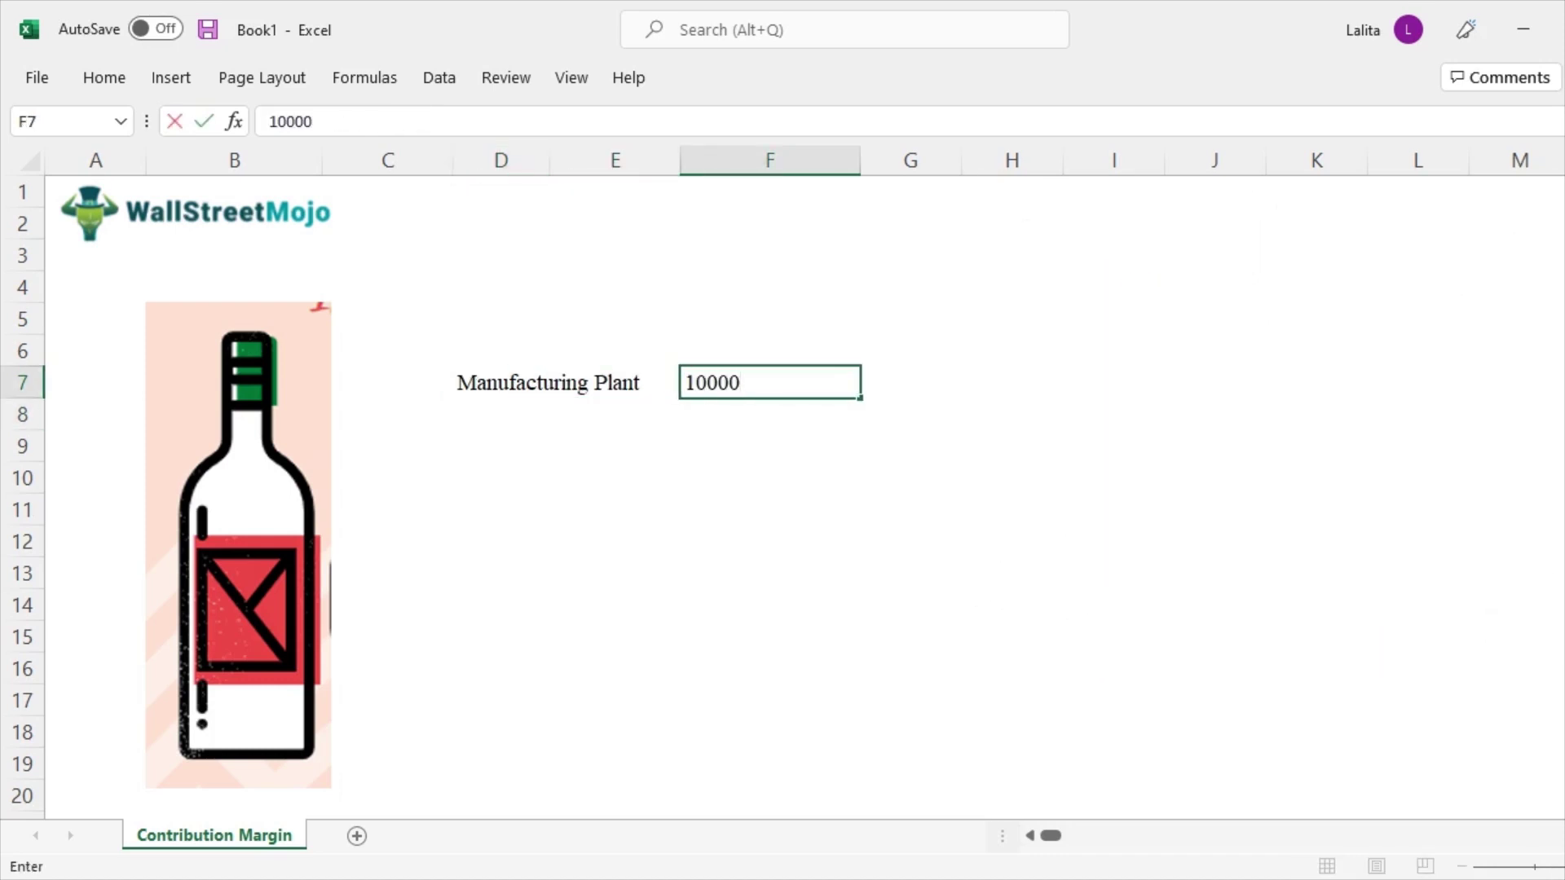
text(0)
key(Return)
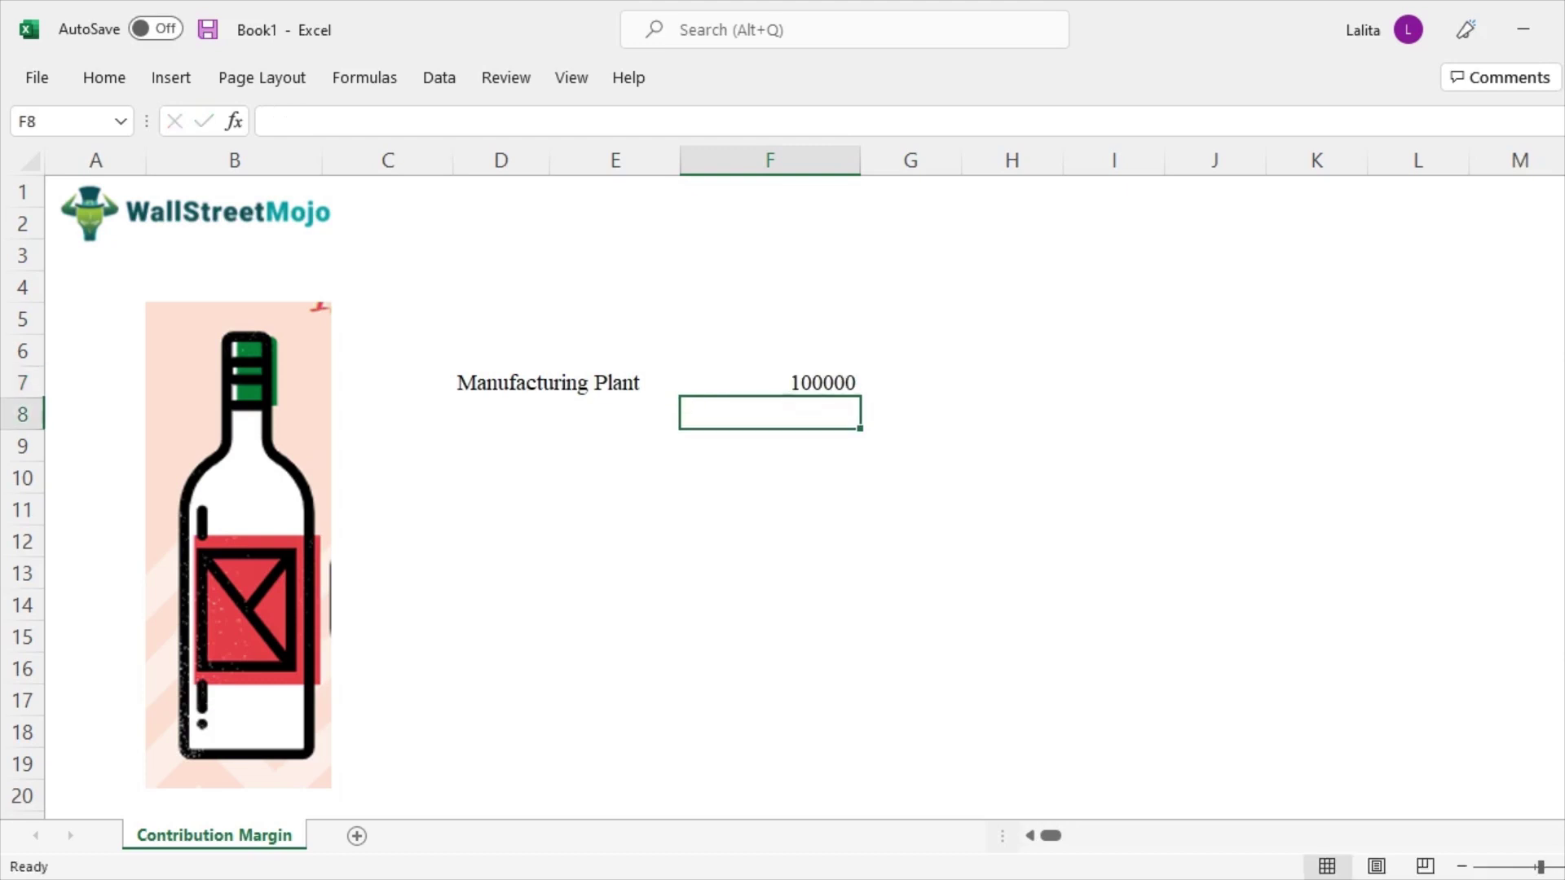
Add the 'fixed cost' label in D8 beneath Manufacturing Plant
click(615, 446)
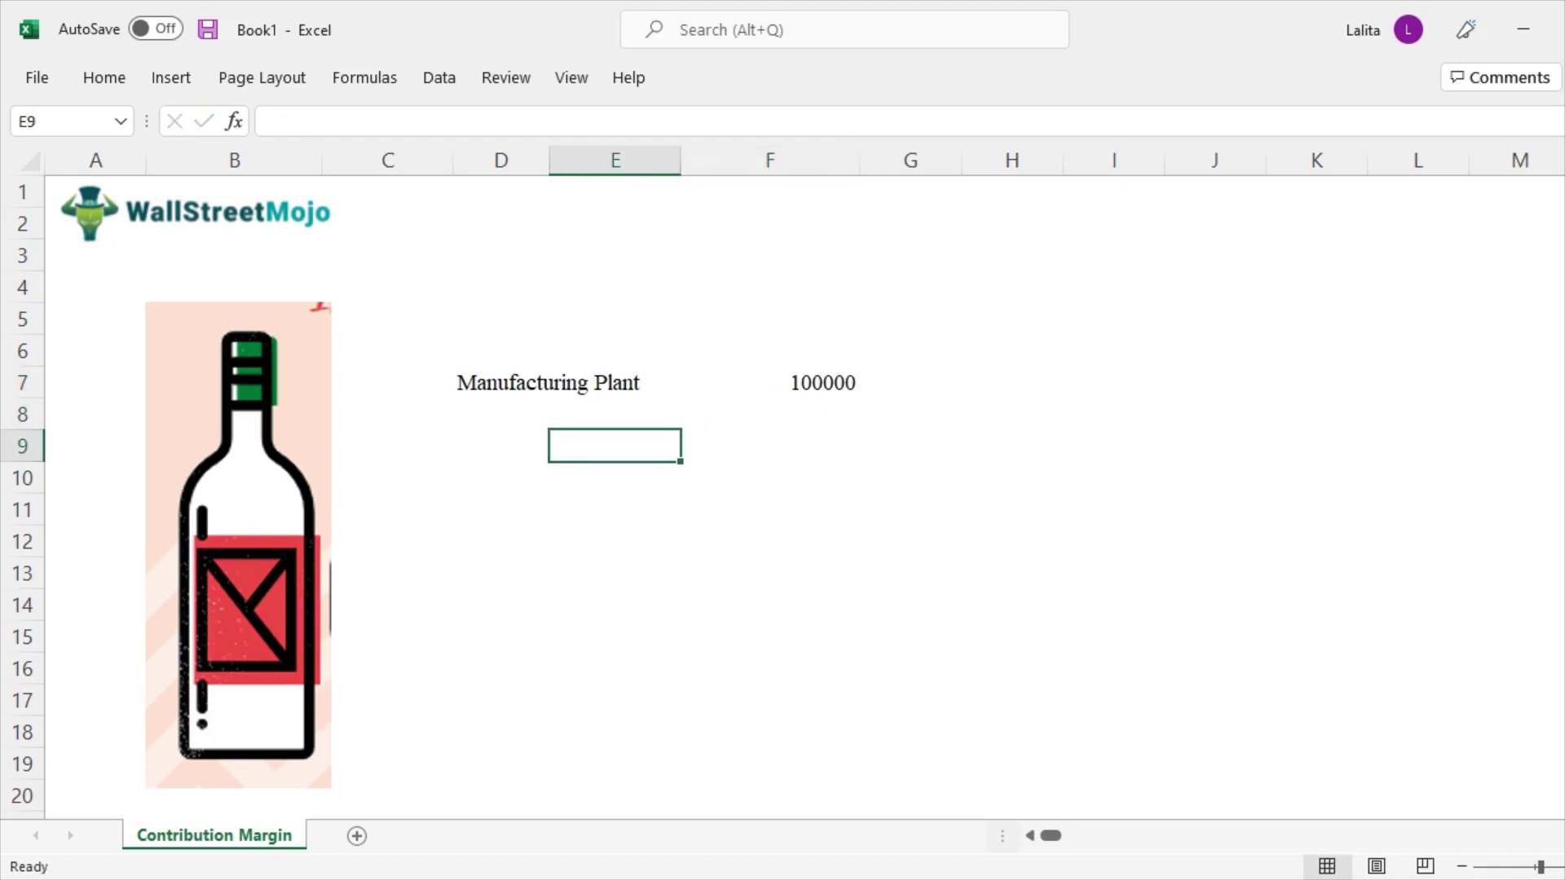
click(501, 414)
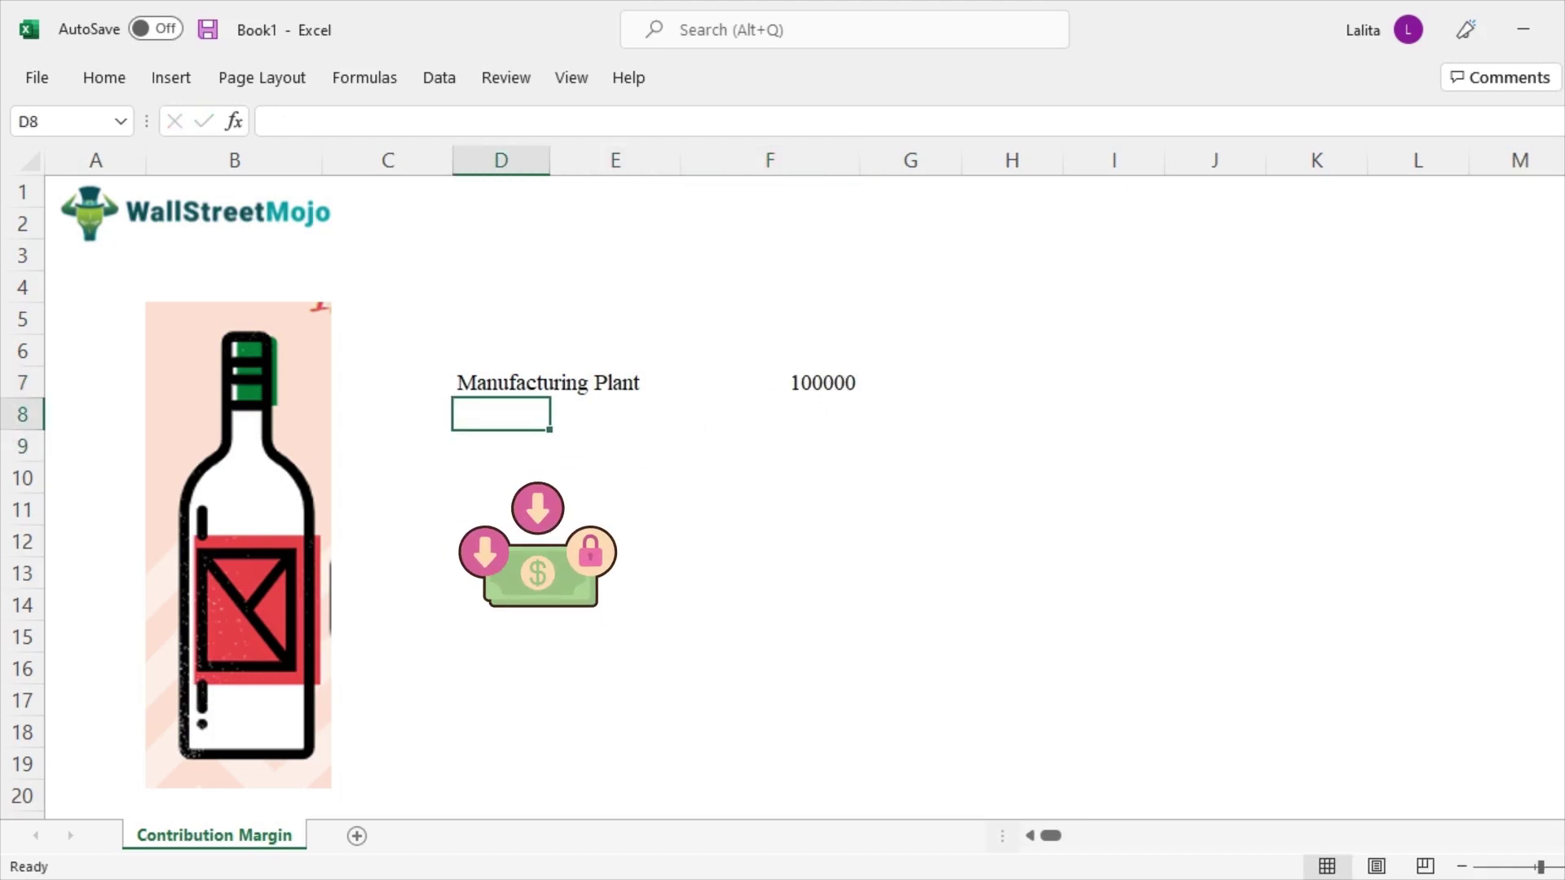
text(fixed cost)
key(Return)
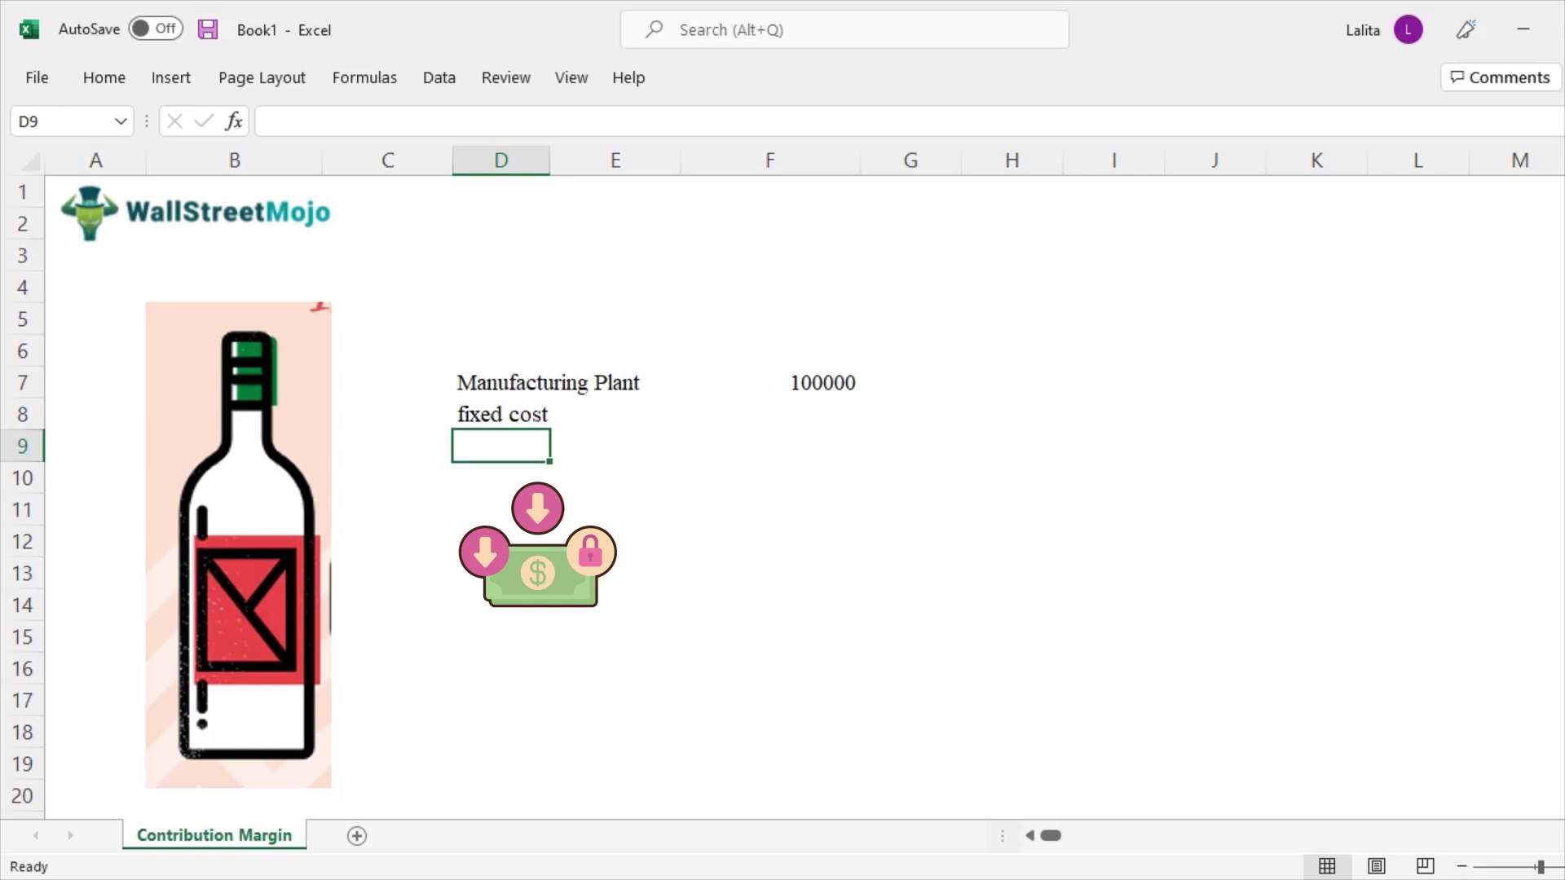
click(501, 478)
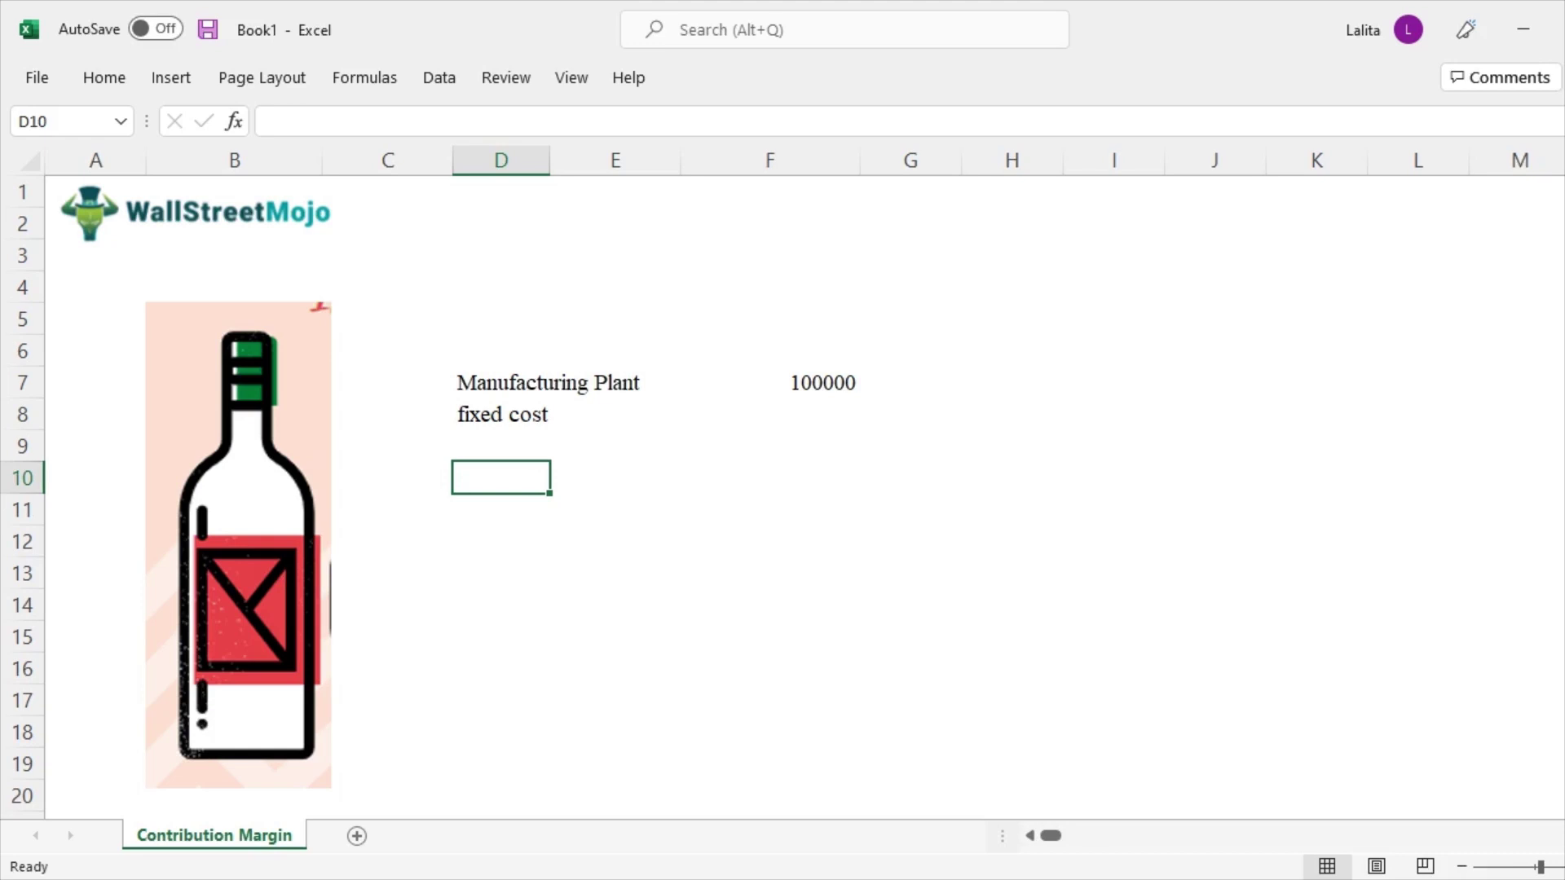
Enter the labels 'variable cost', 'raw material' and 'electricity' in D10 through D12
text(variable cost)
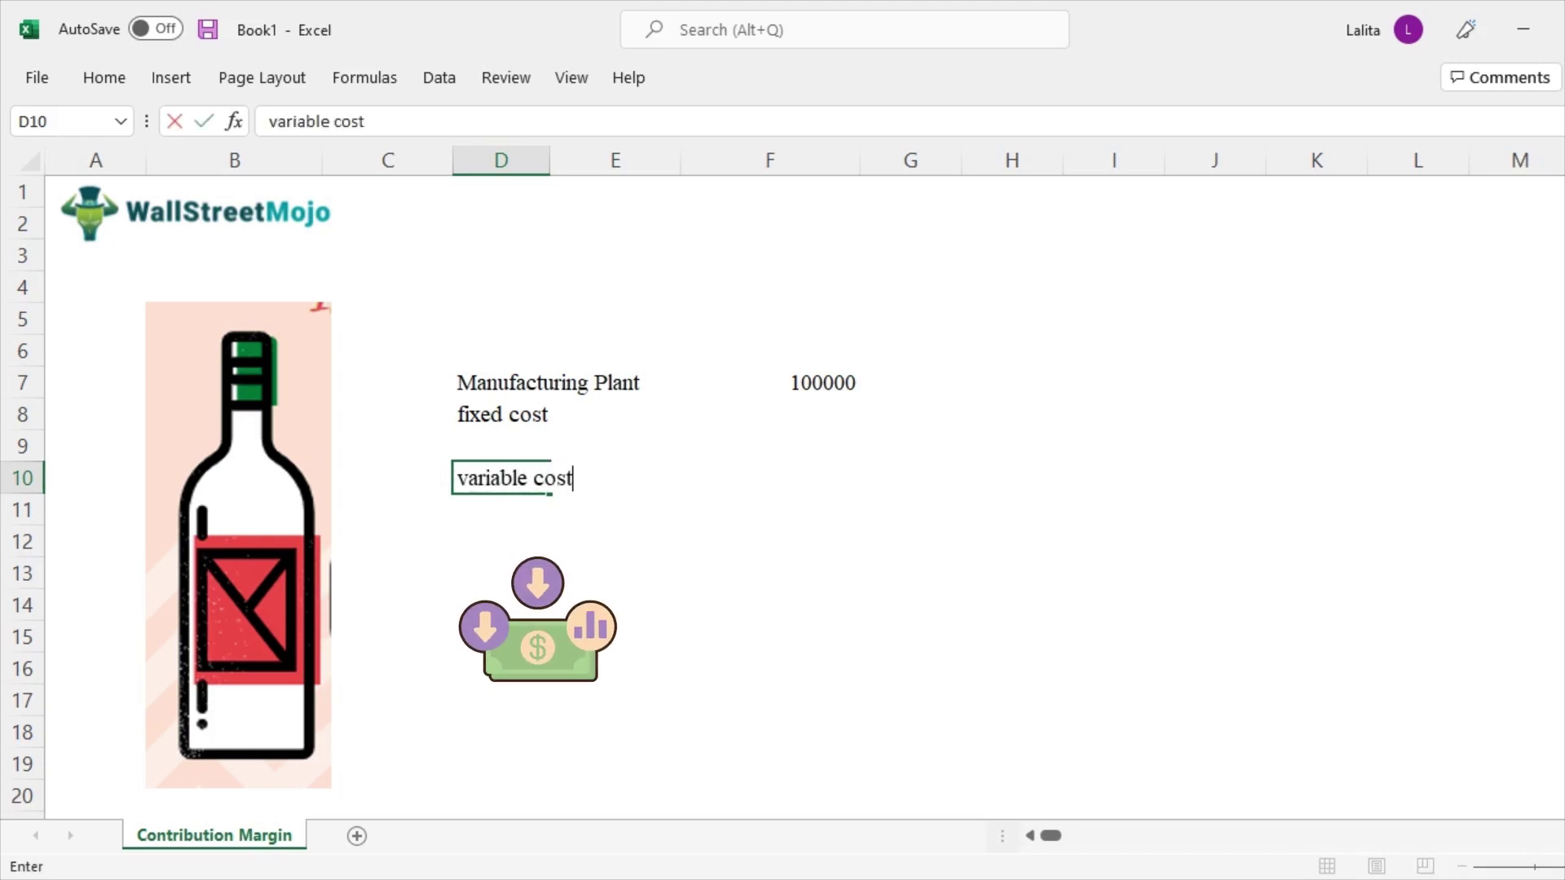
key(Return)
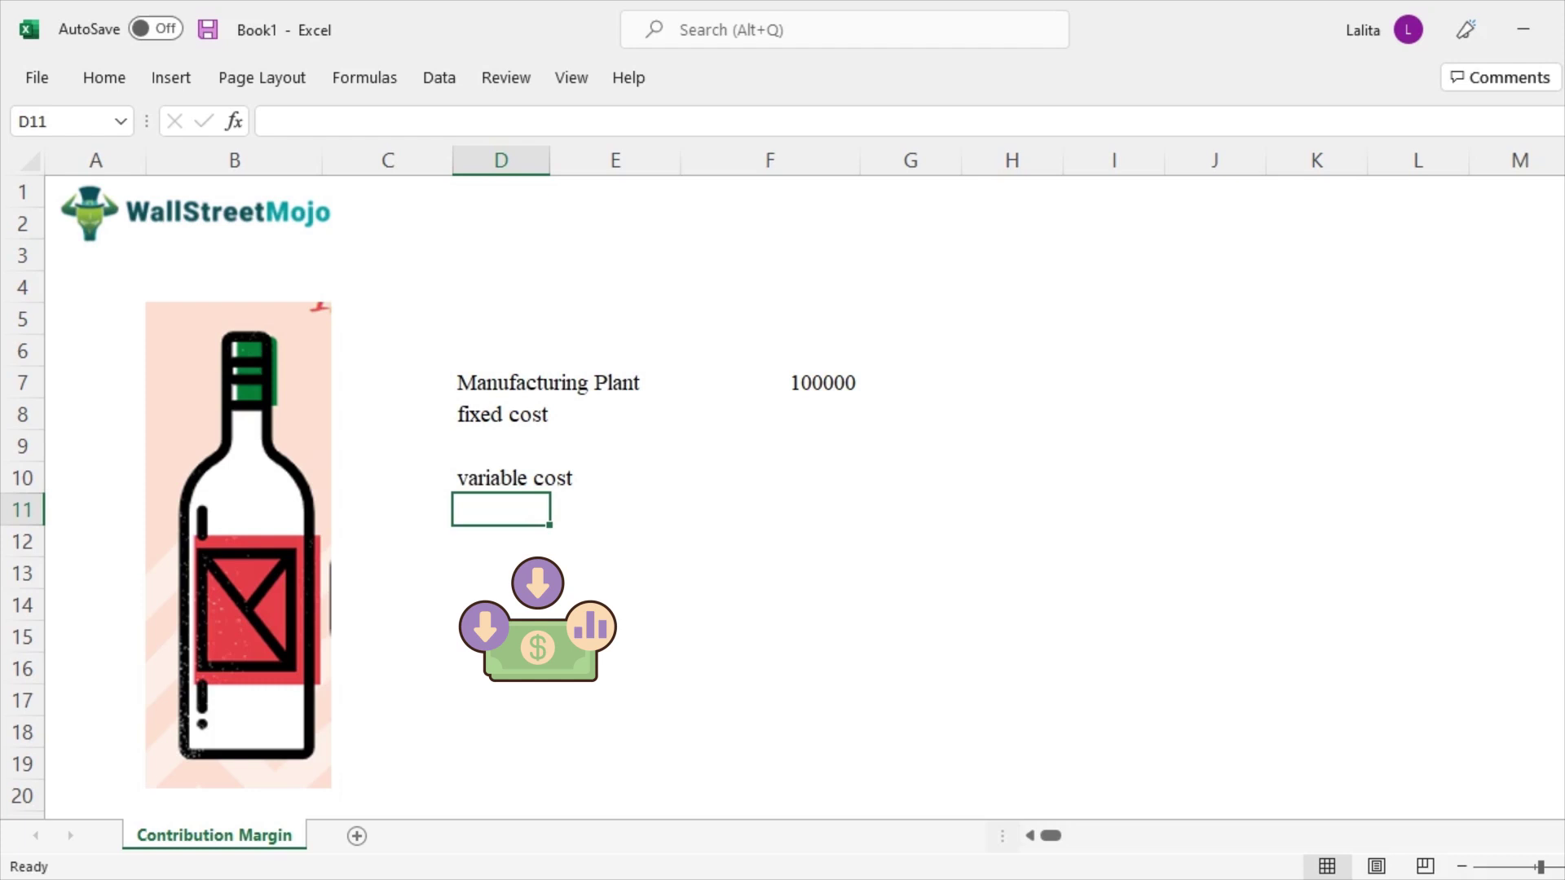
text(raw)
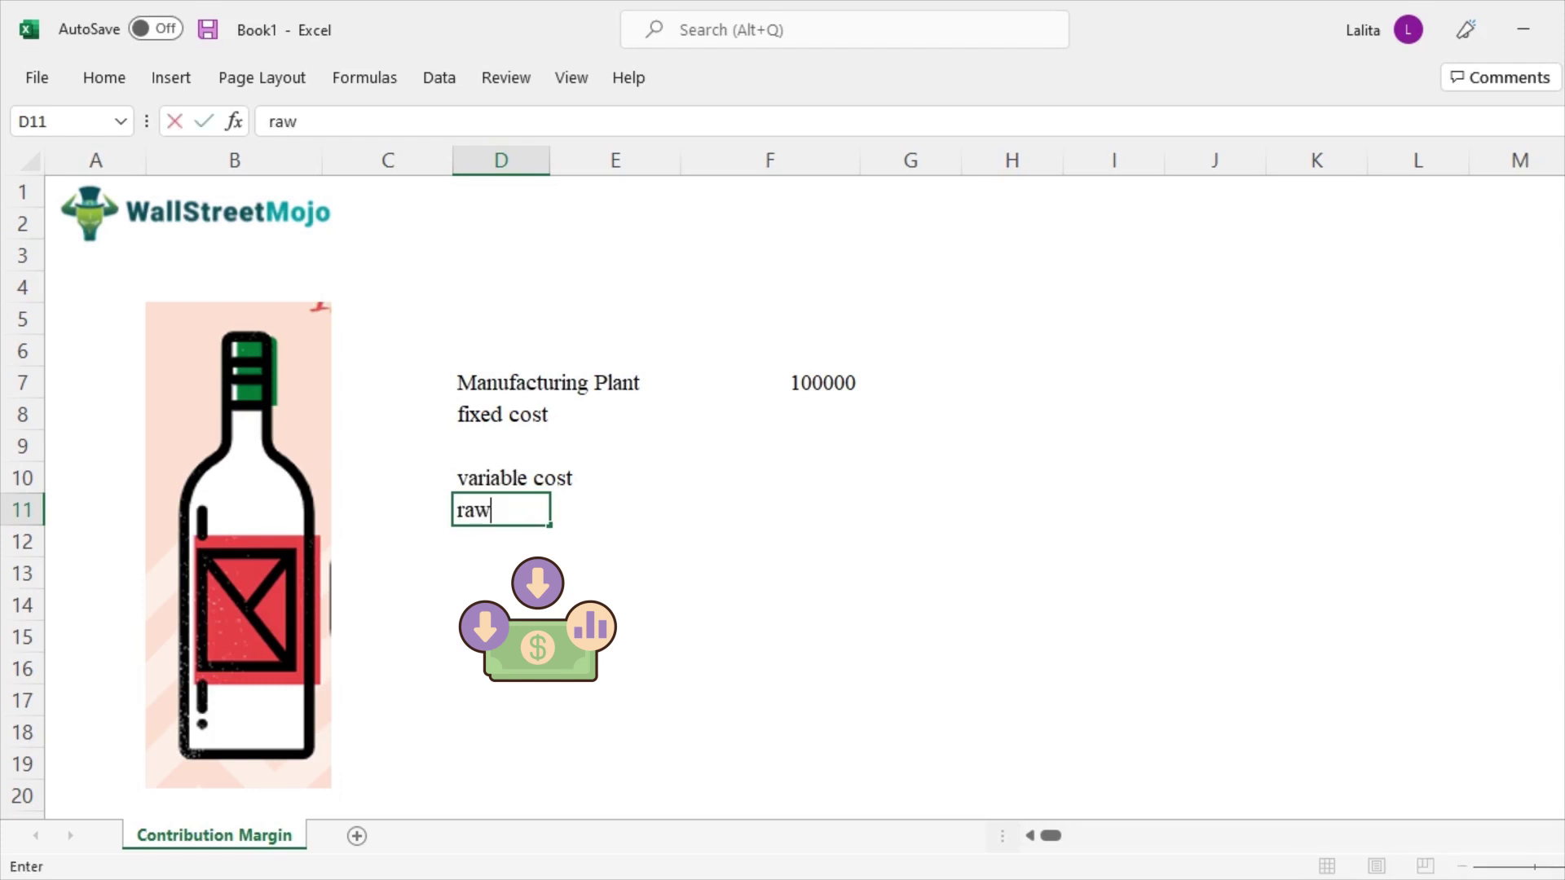
text( material)
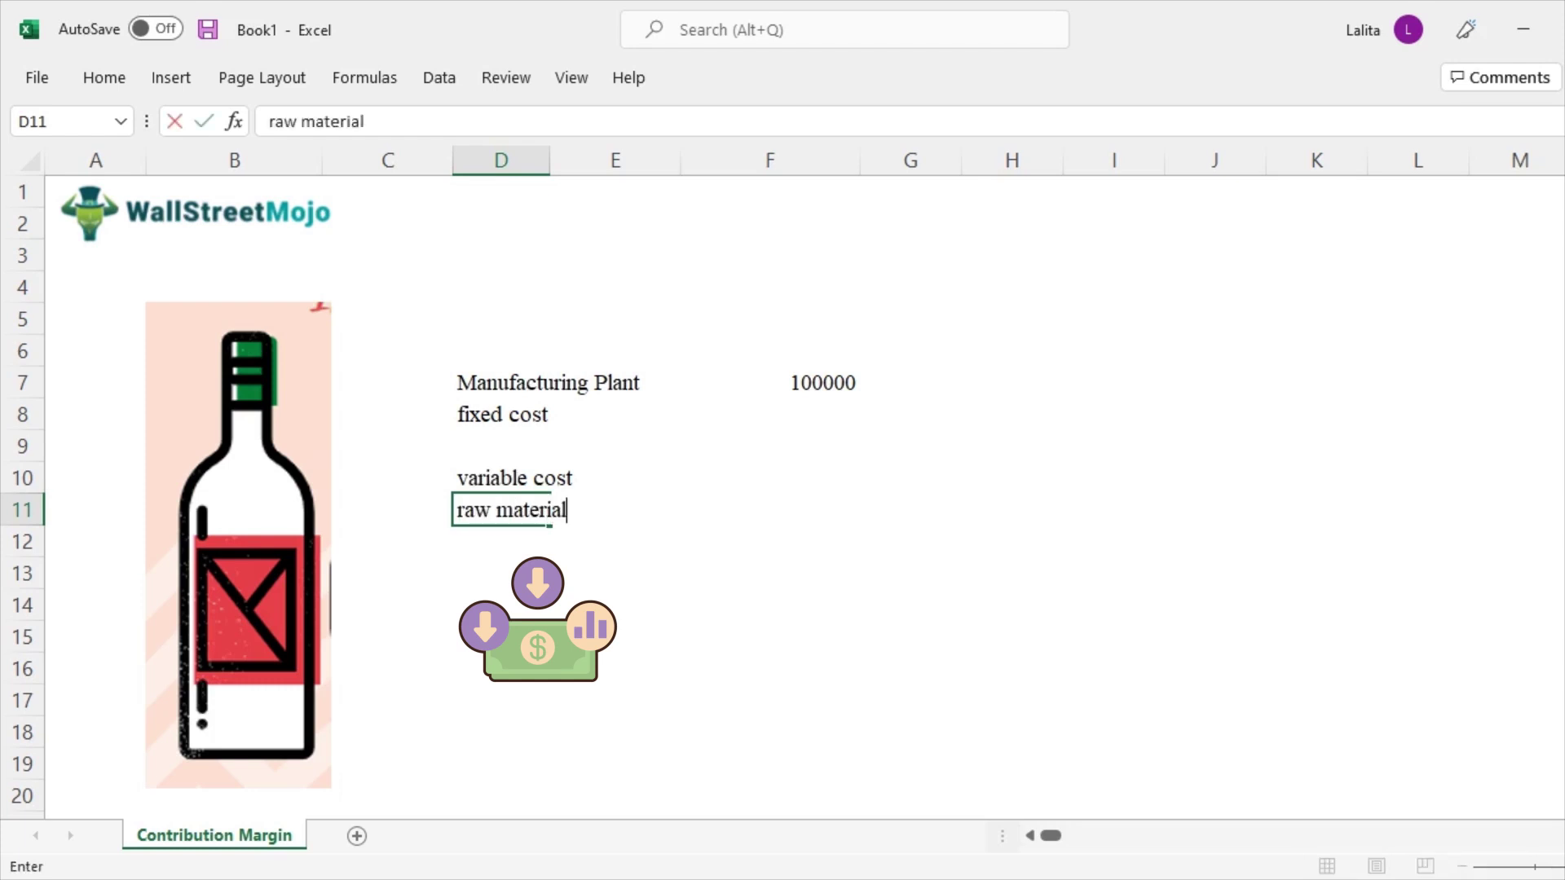
key(Return)
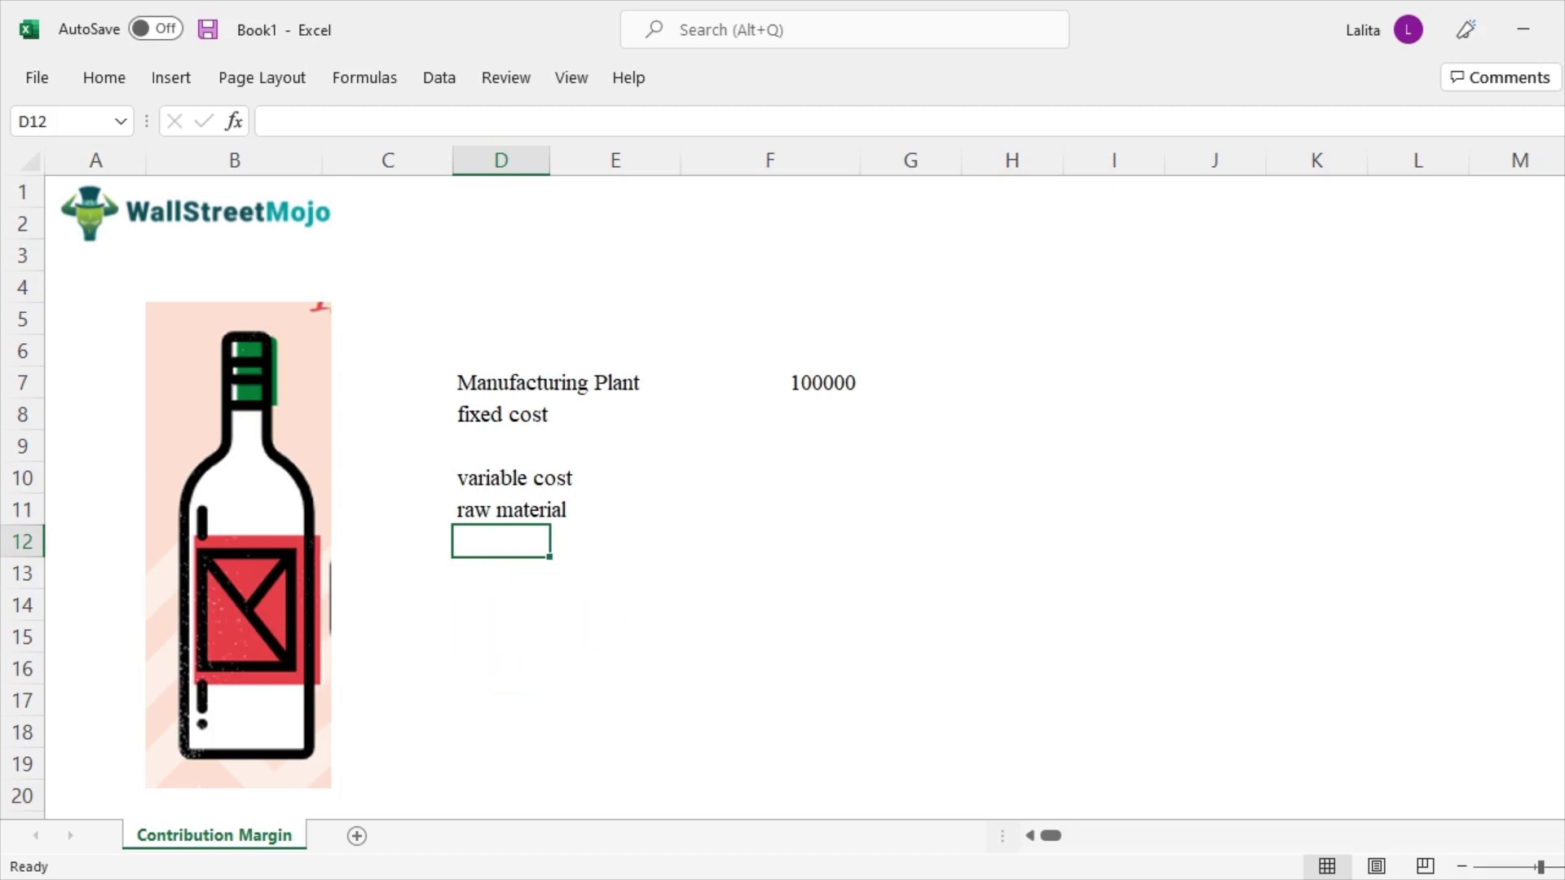
drag(501, 382, 501, 414)
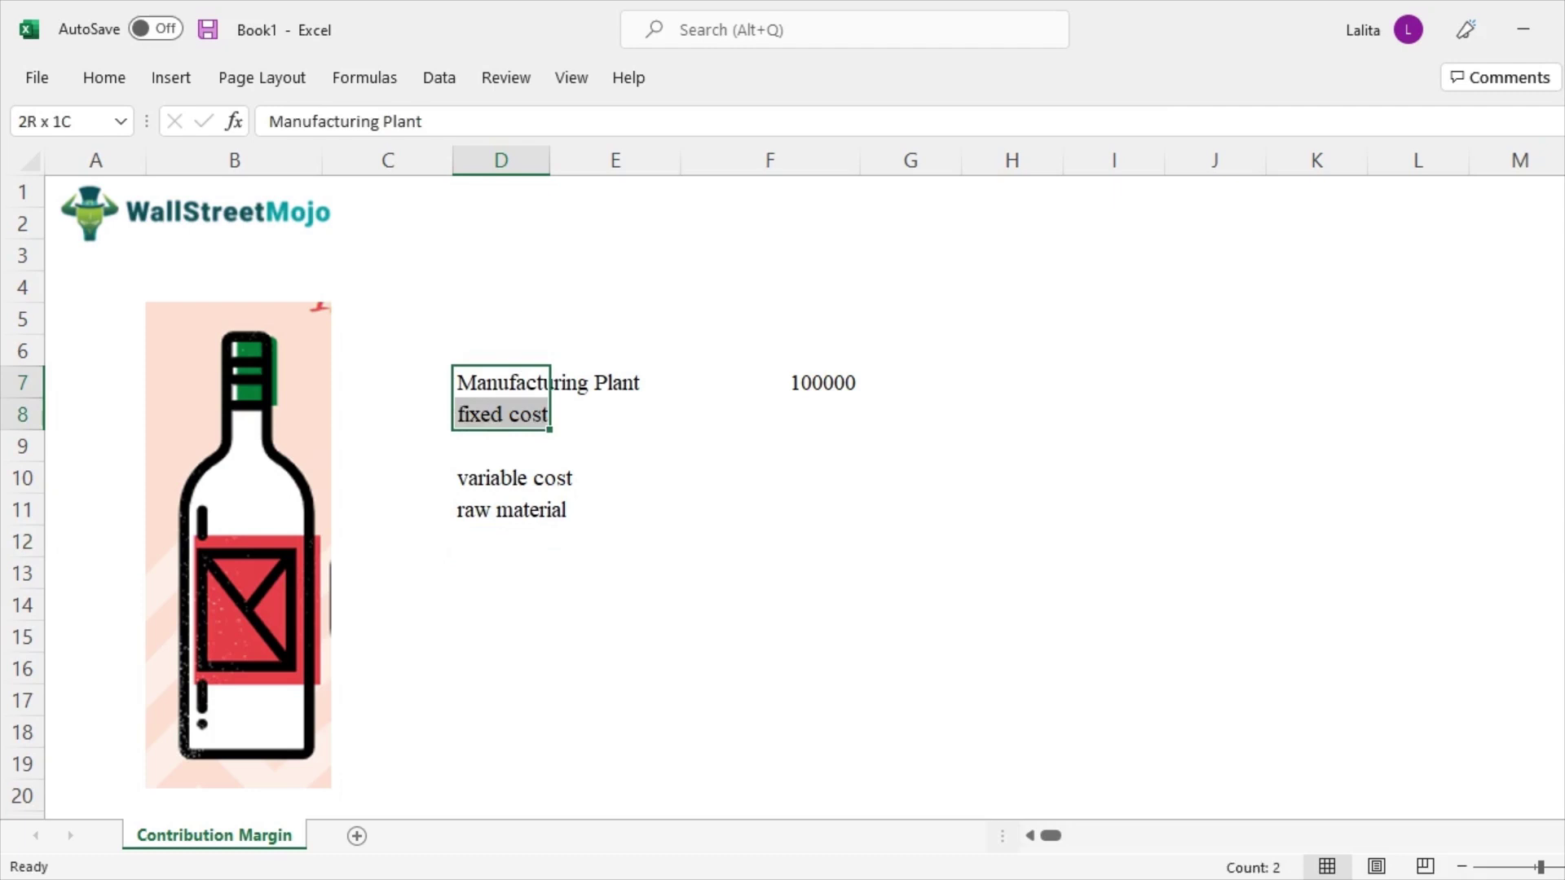
drag(501, 478, 502, 509)
click(501, 541)
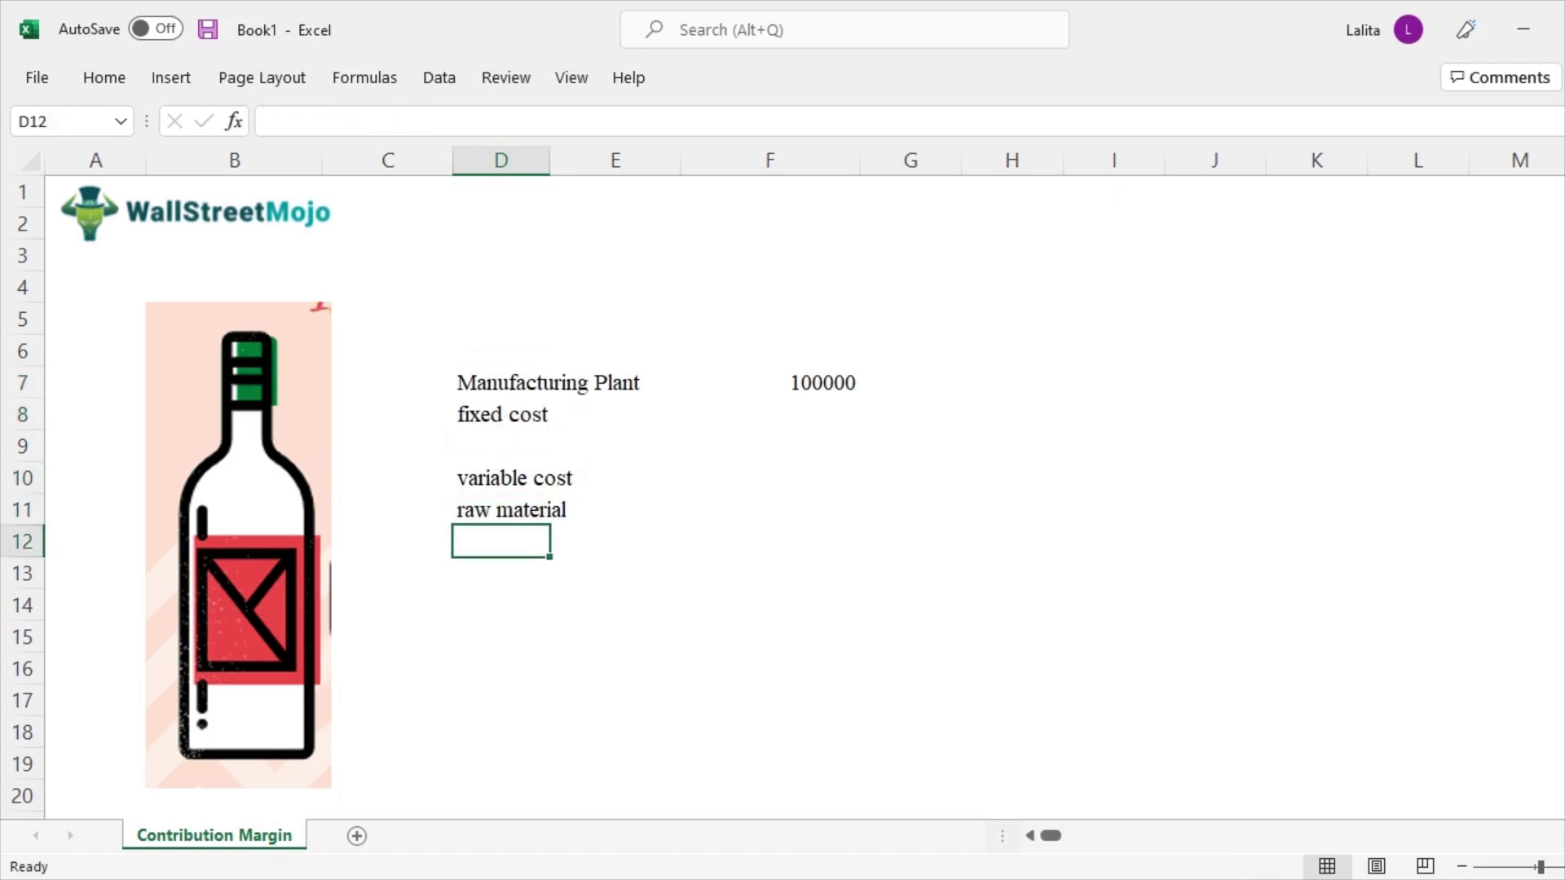
text(electricity)
key(Return)
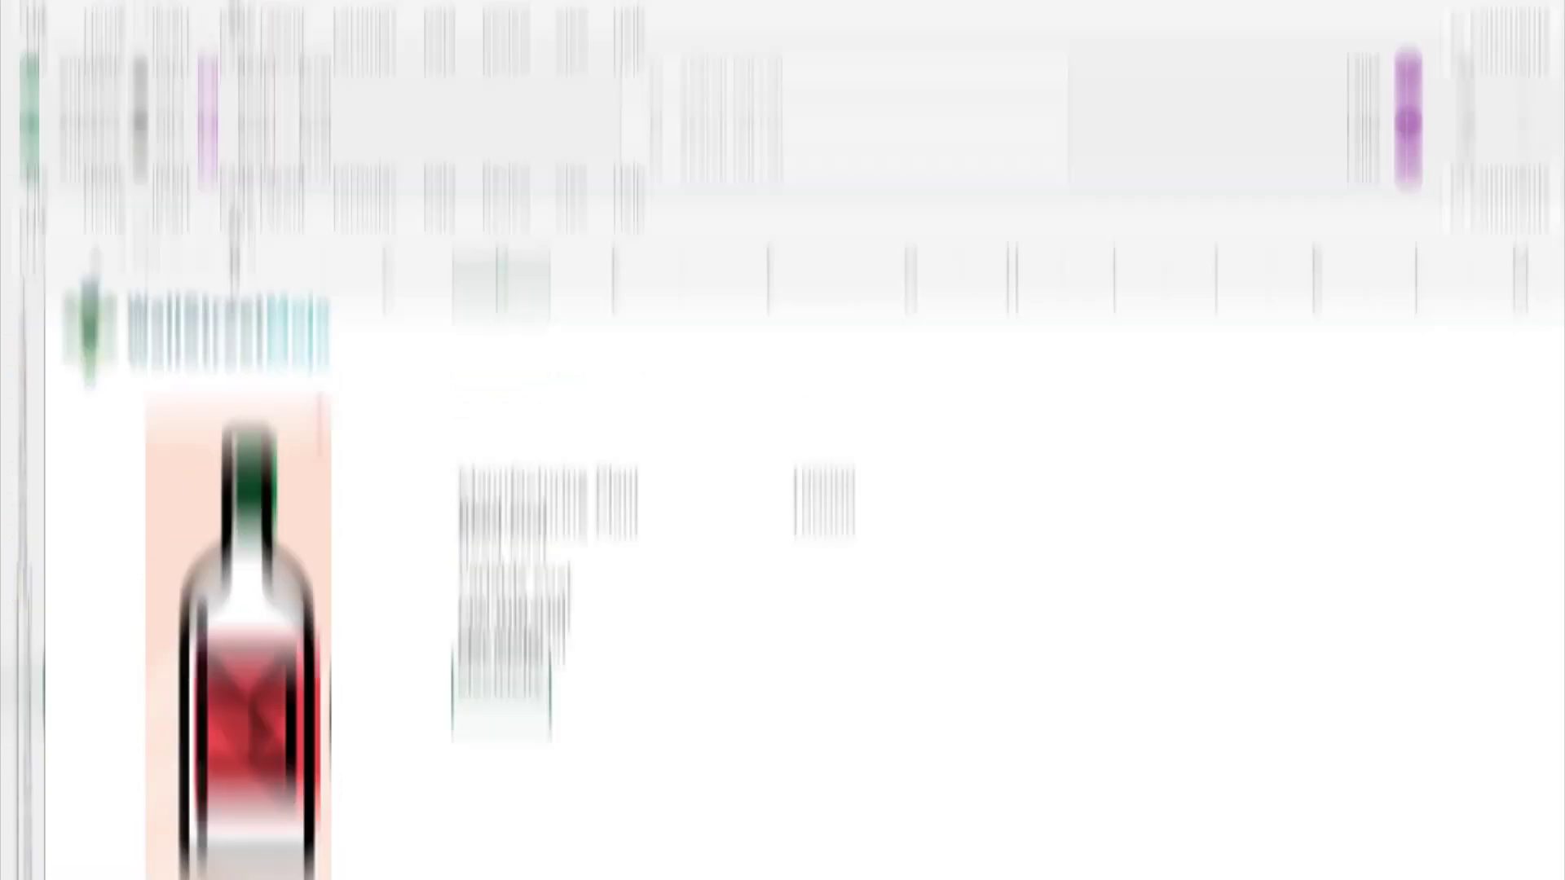
click(547, 479)
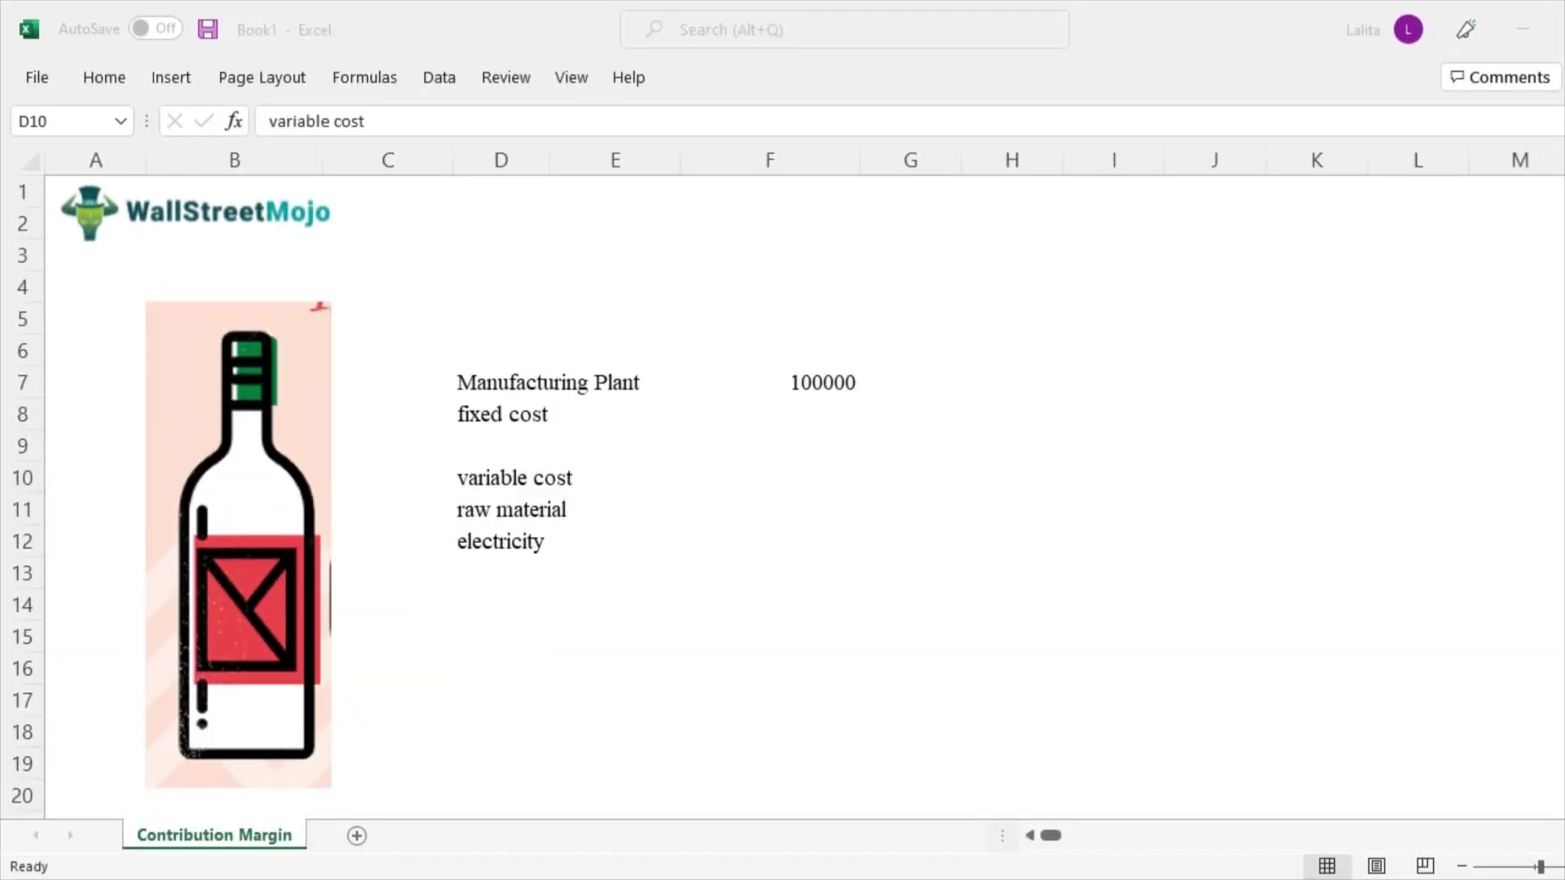
double_click(487, 480)
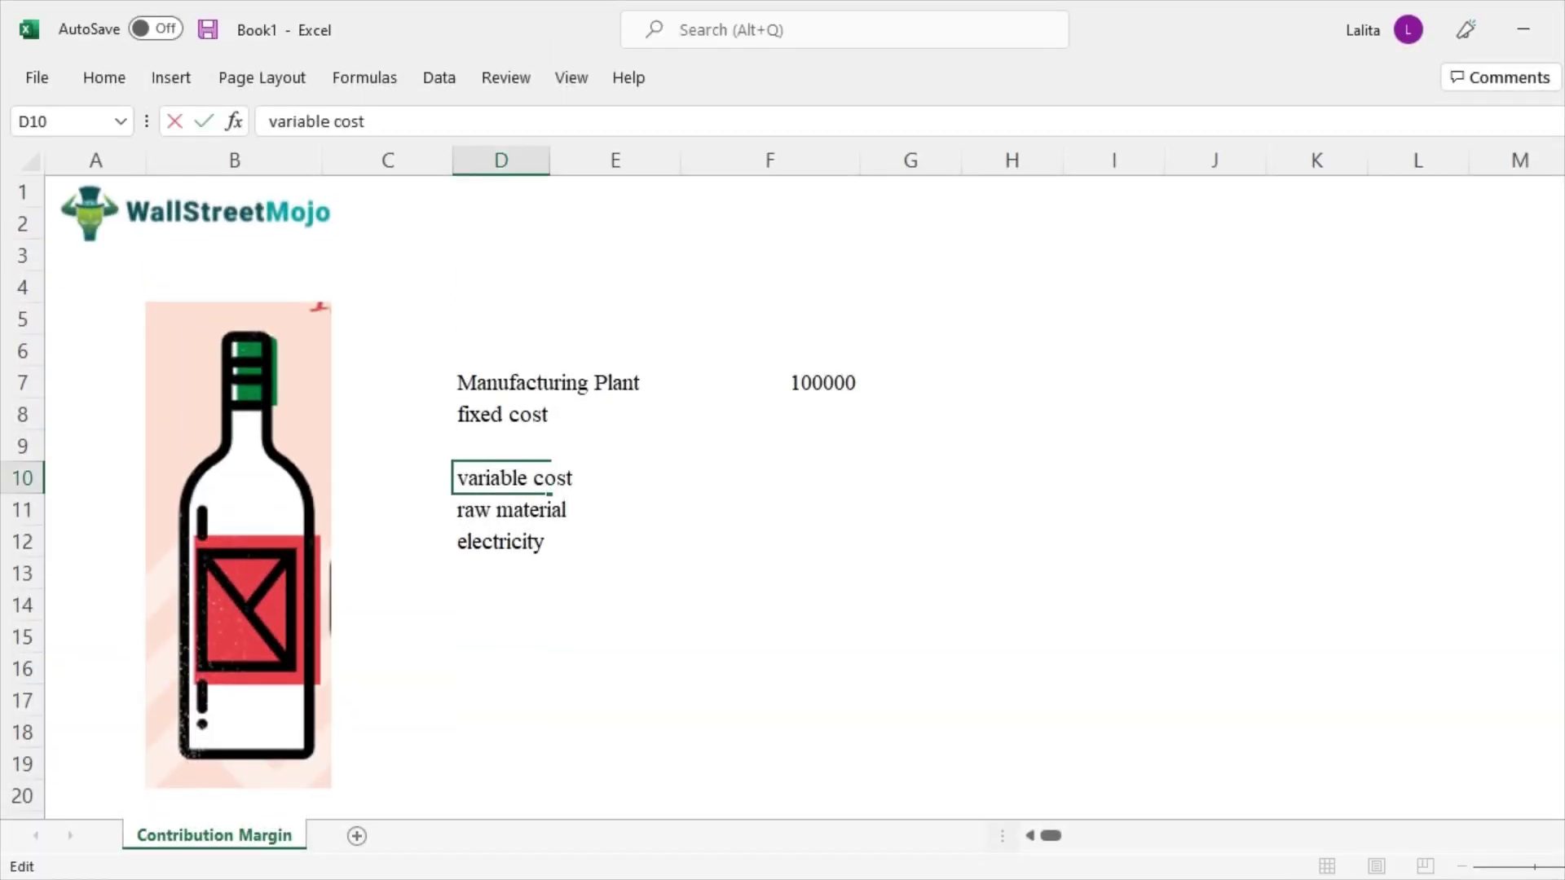
text(@1bottle)
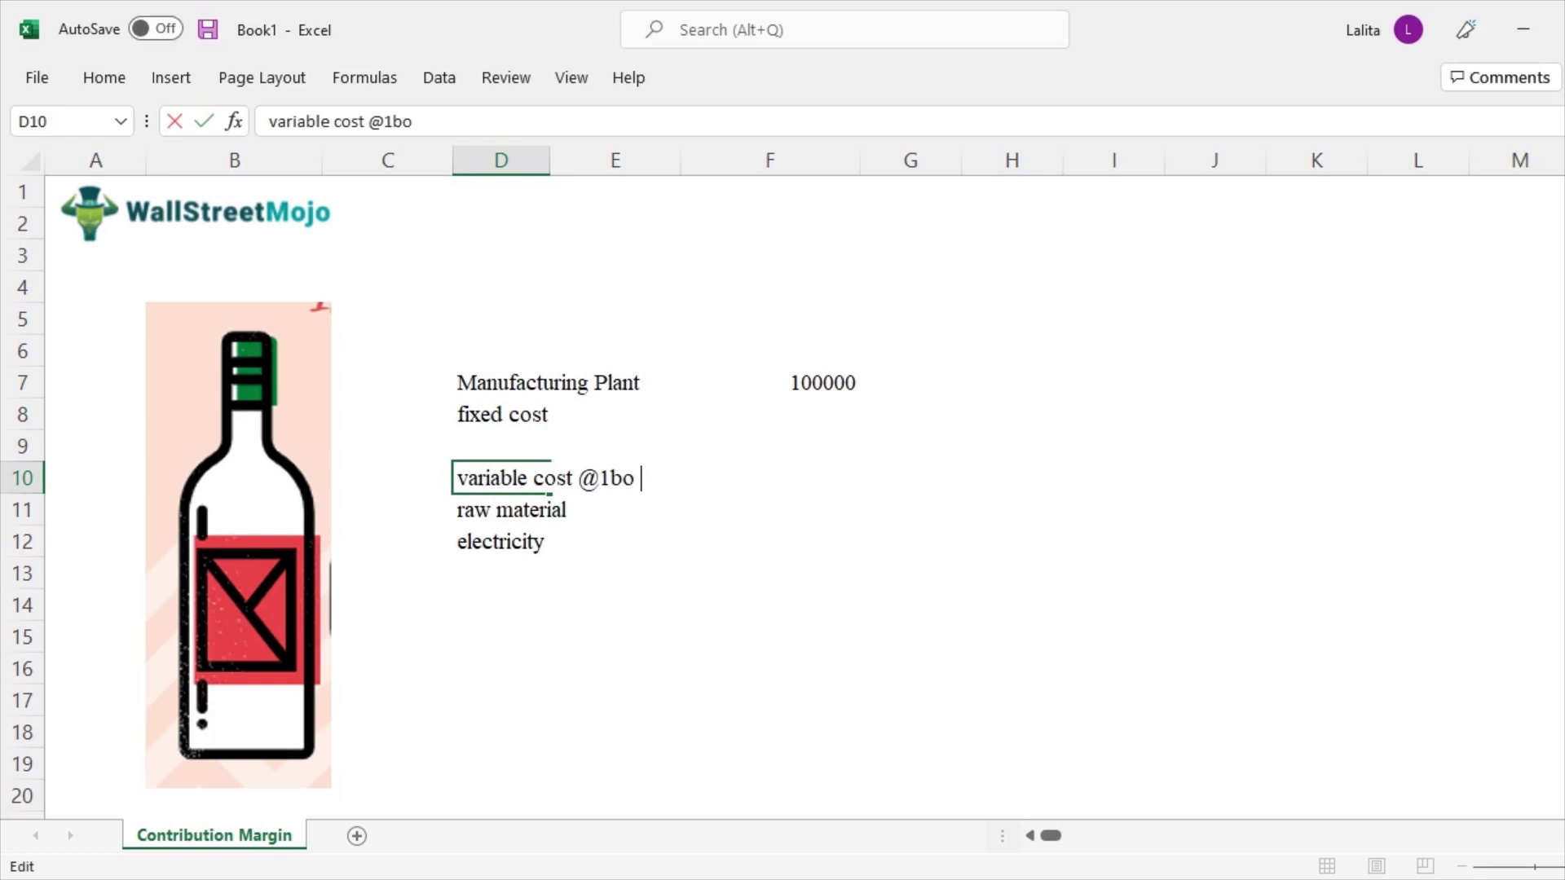
key(ctrl+Return)
key(Right)
key(Right)
key(Right)
key(Left)
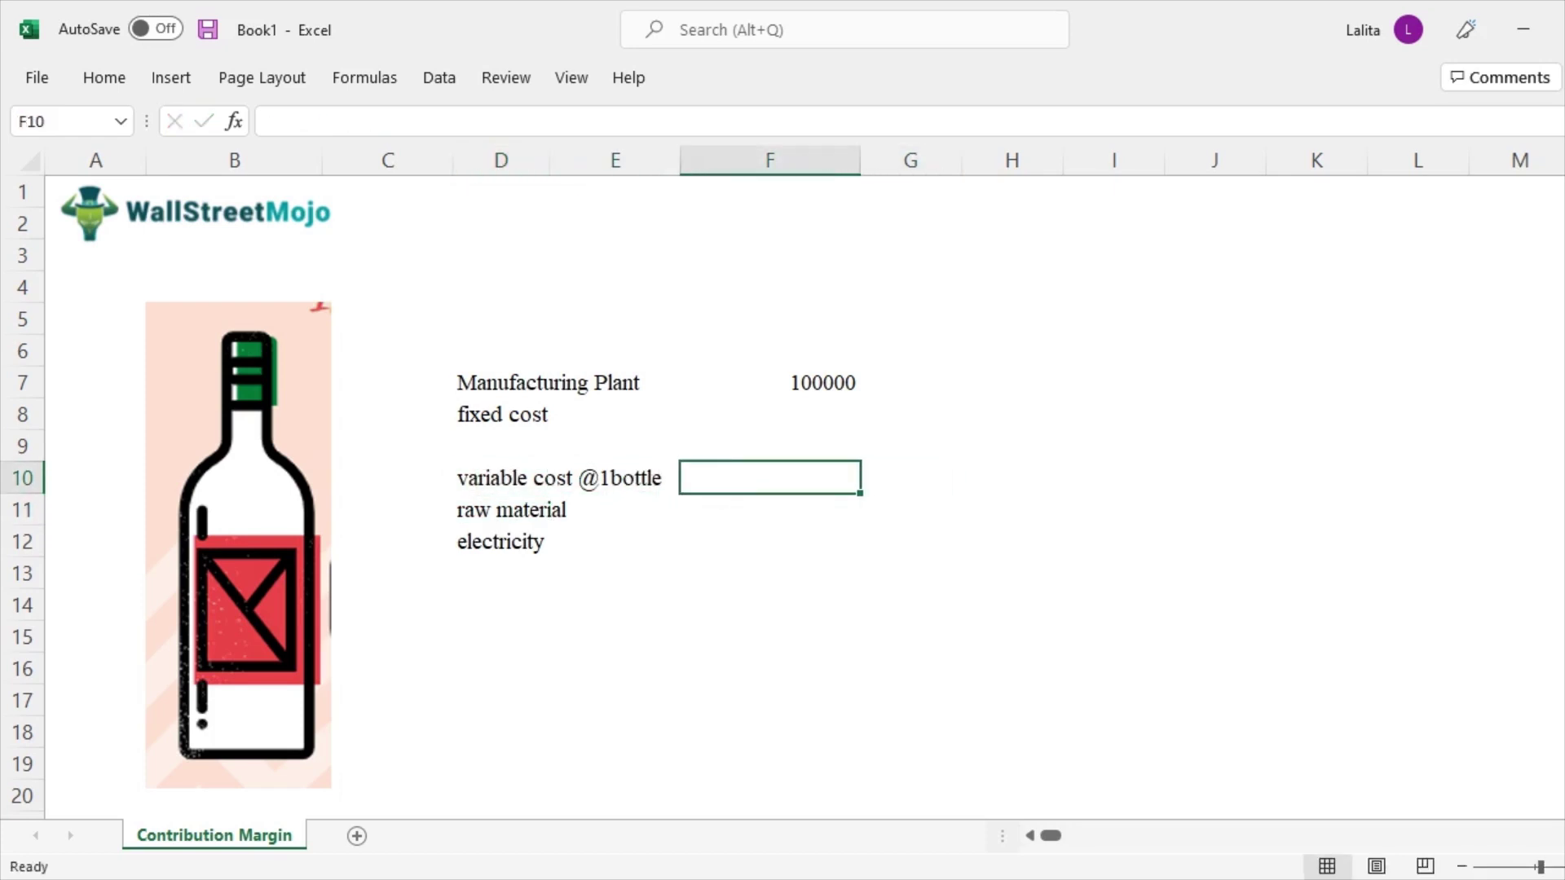
text(1)
key(Return)
Add a 'Selling Price @ 1 bottle' row with a value of 2 in F14
key(Left)
key(Left)
key(Down)
key(Down)
key(Down)
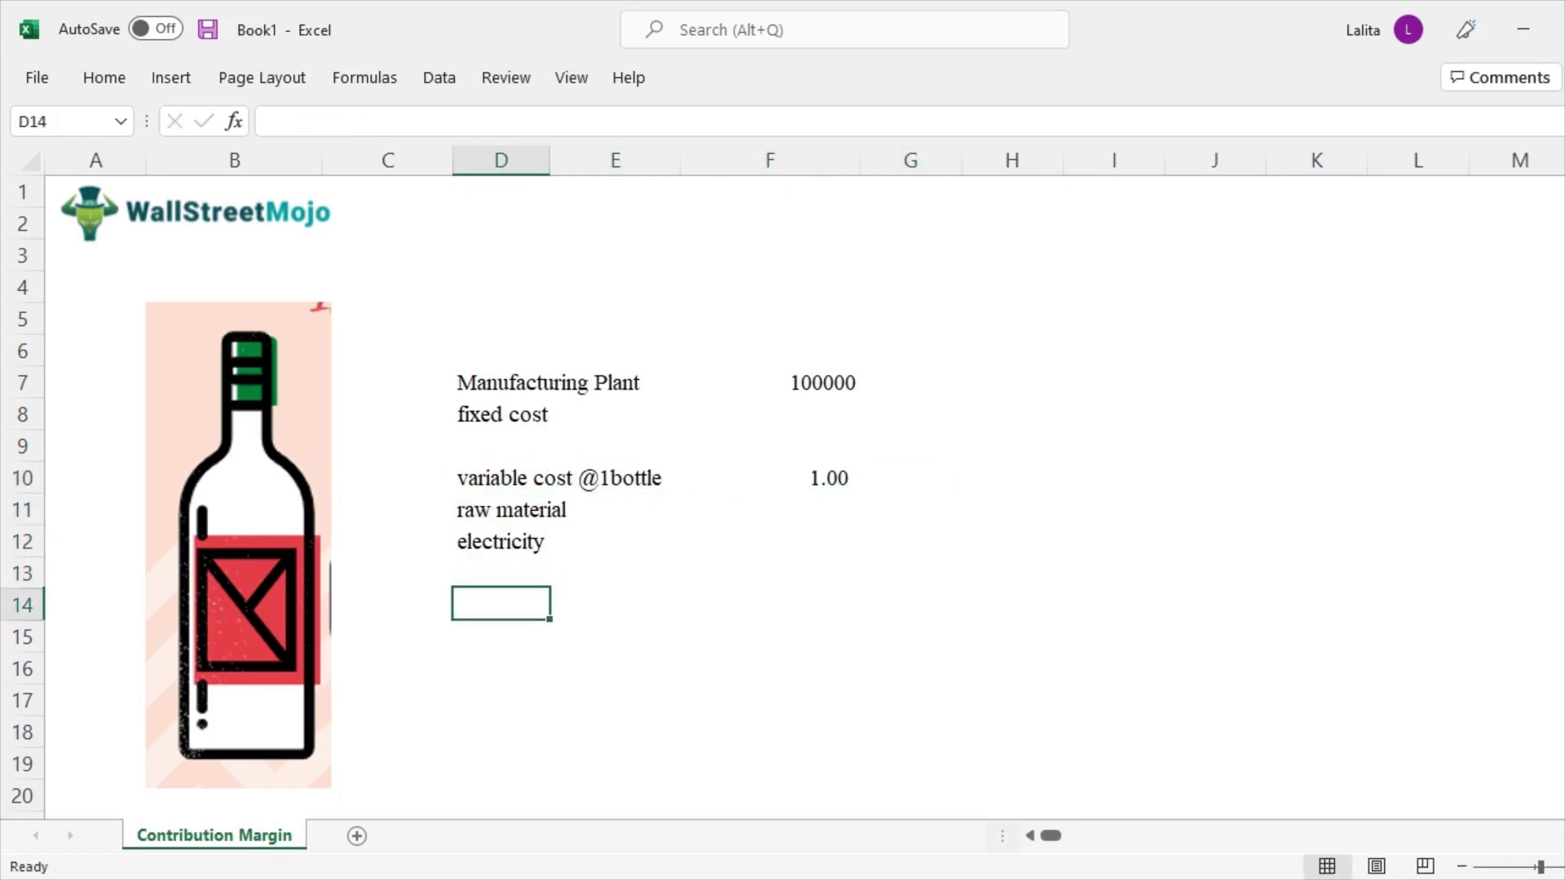
text(Selling Pric)
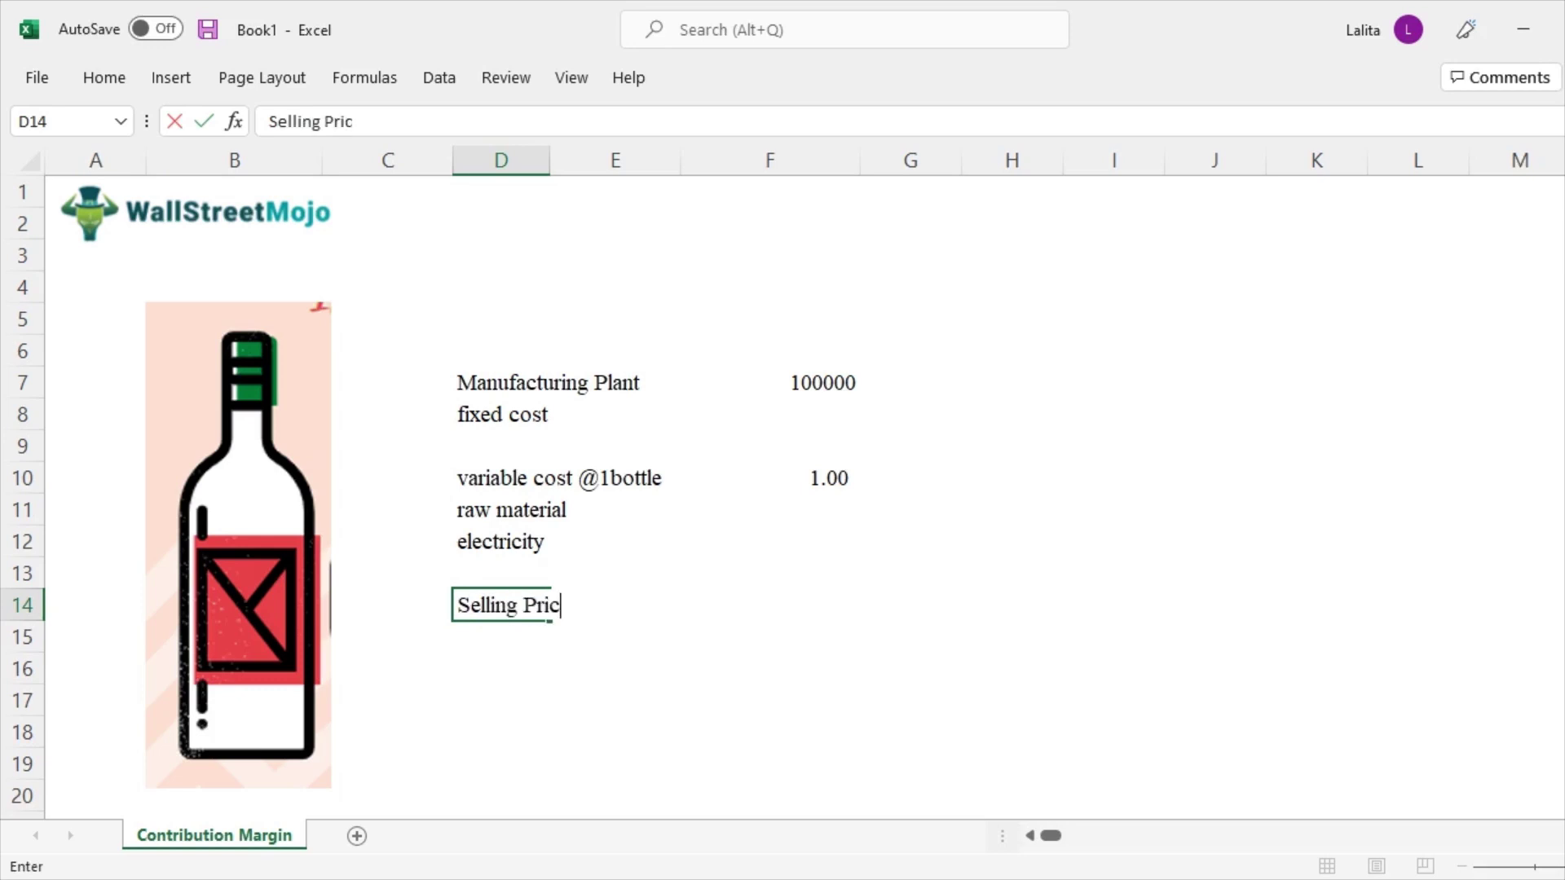
text(e @ 1 bottle)
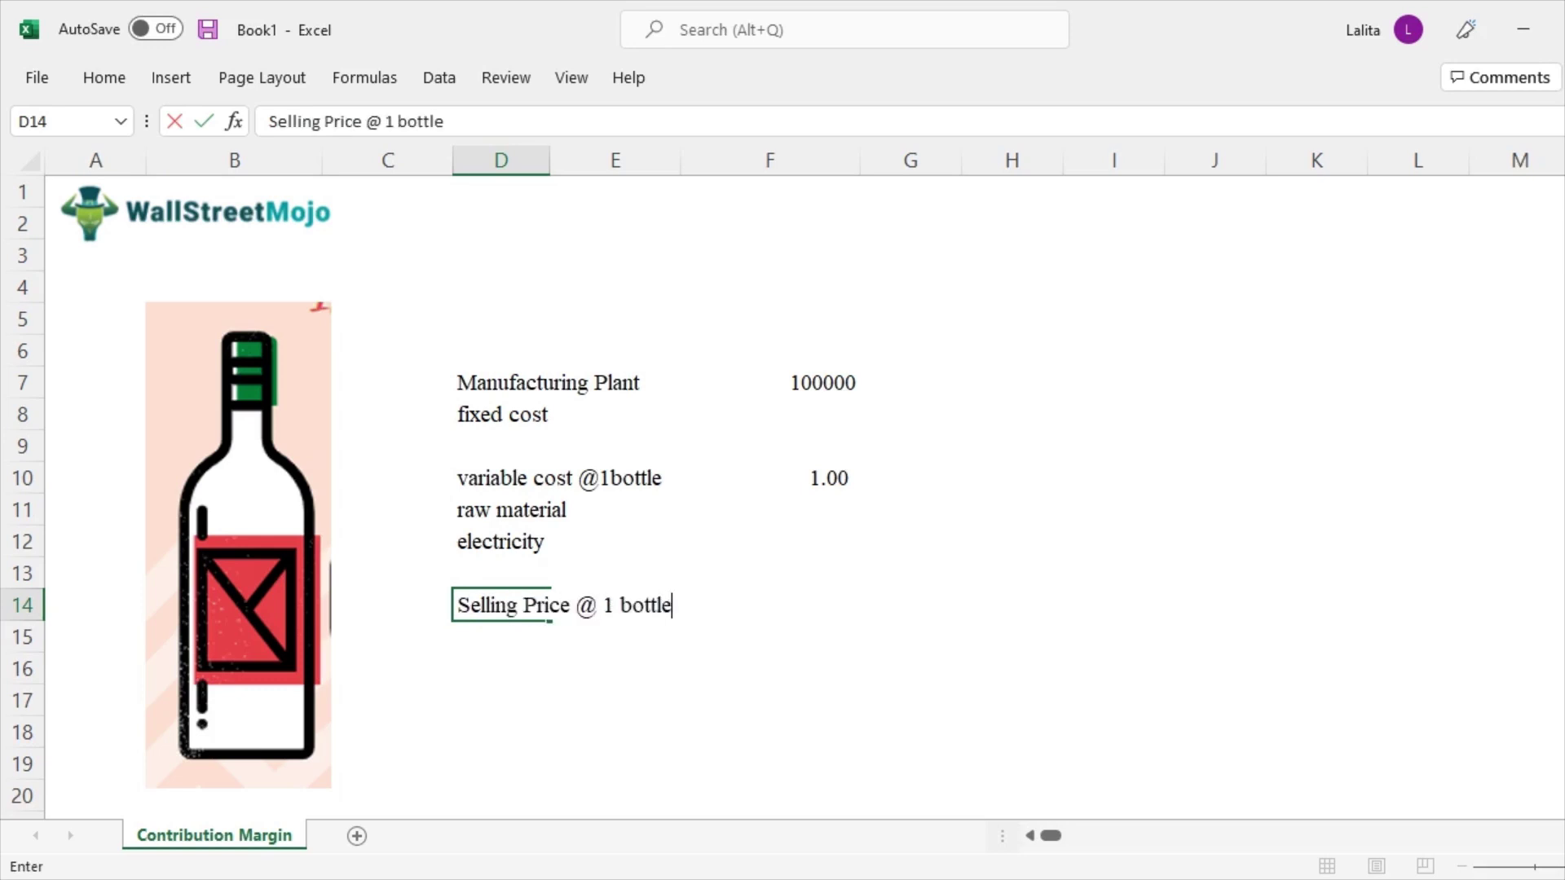
key(ctrl+Return)
key(Right)
key(Right)
key(Right)
click(769, 604)
text(2)
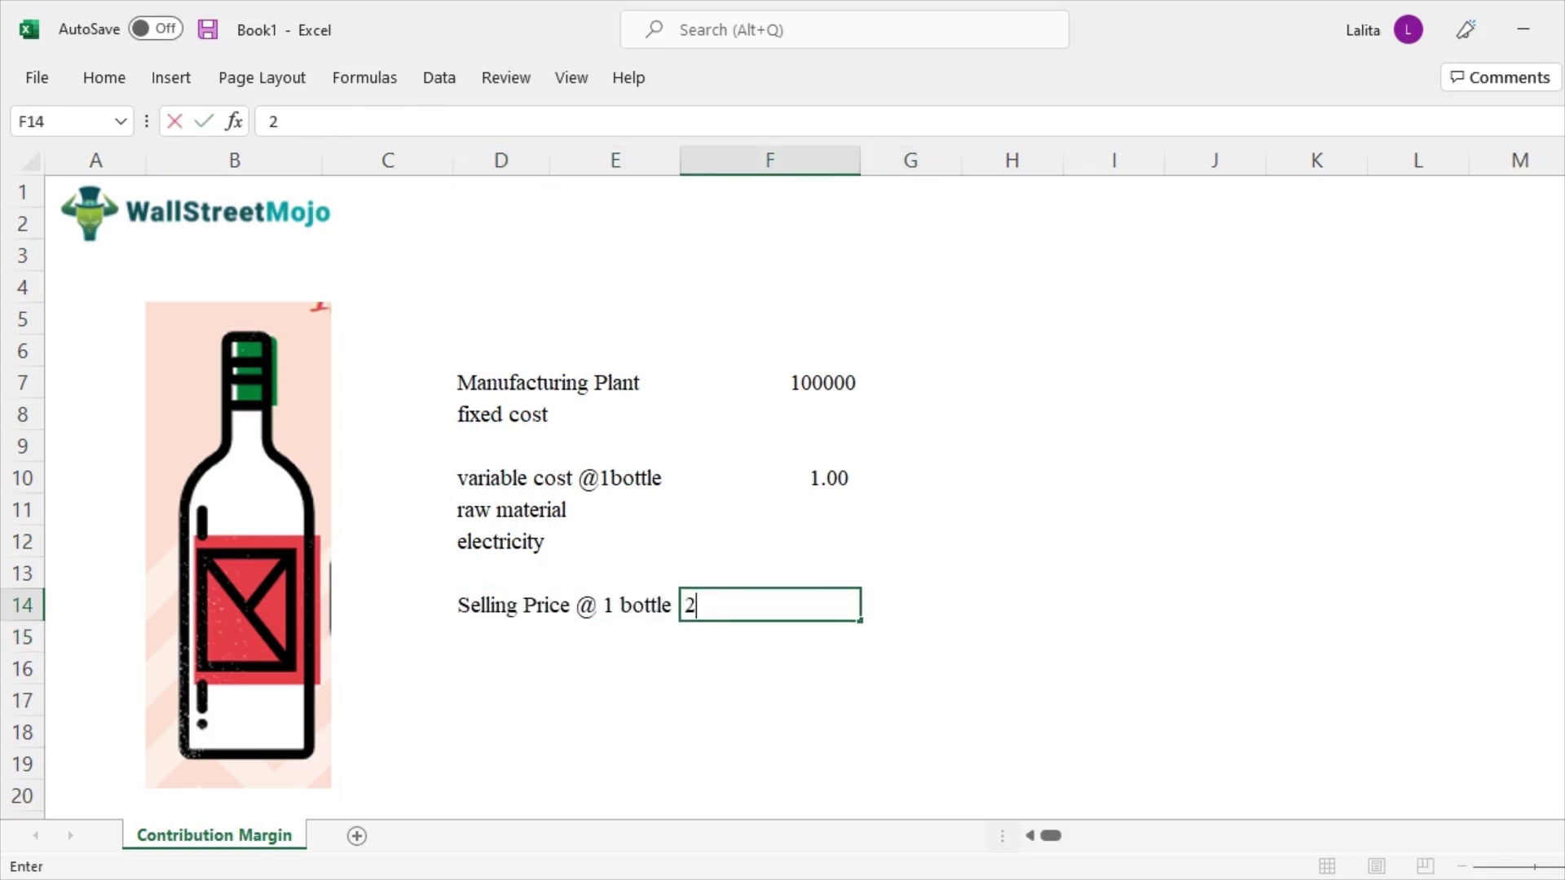
key(Return)
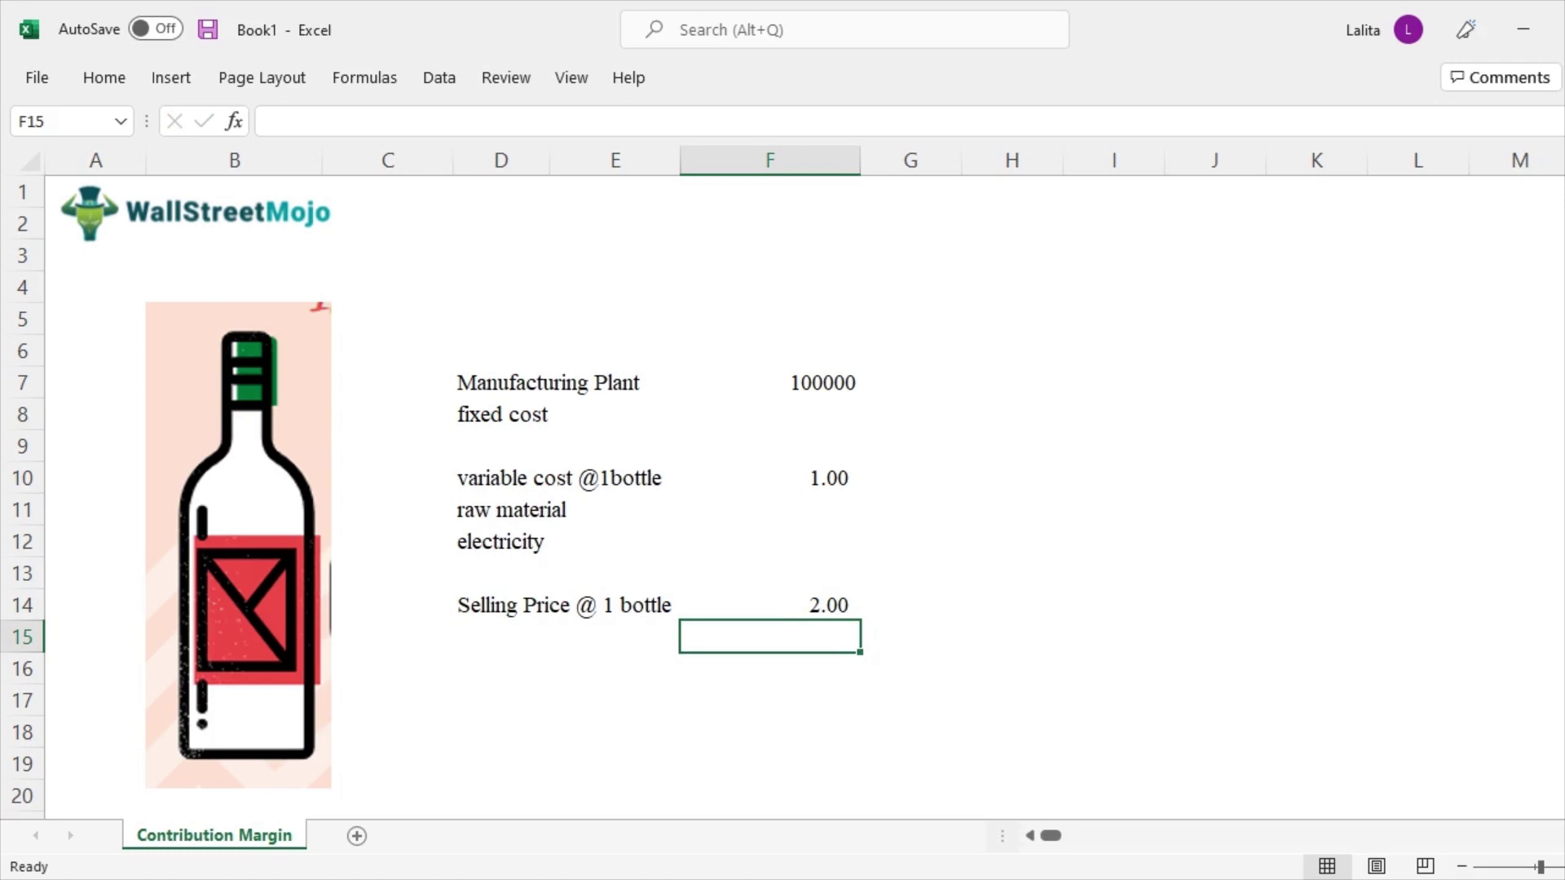
click(501, 668)
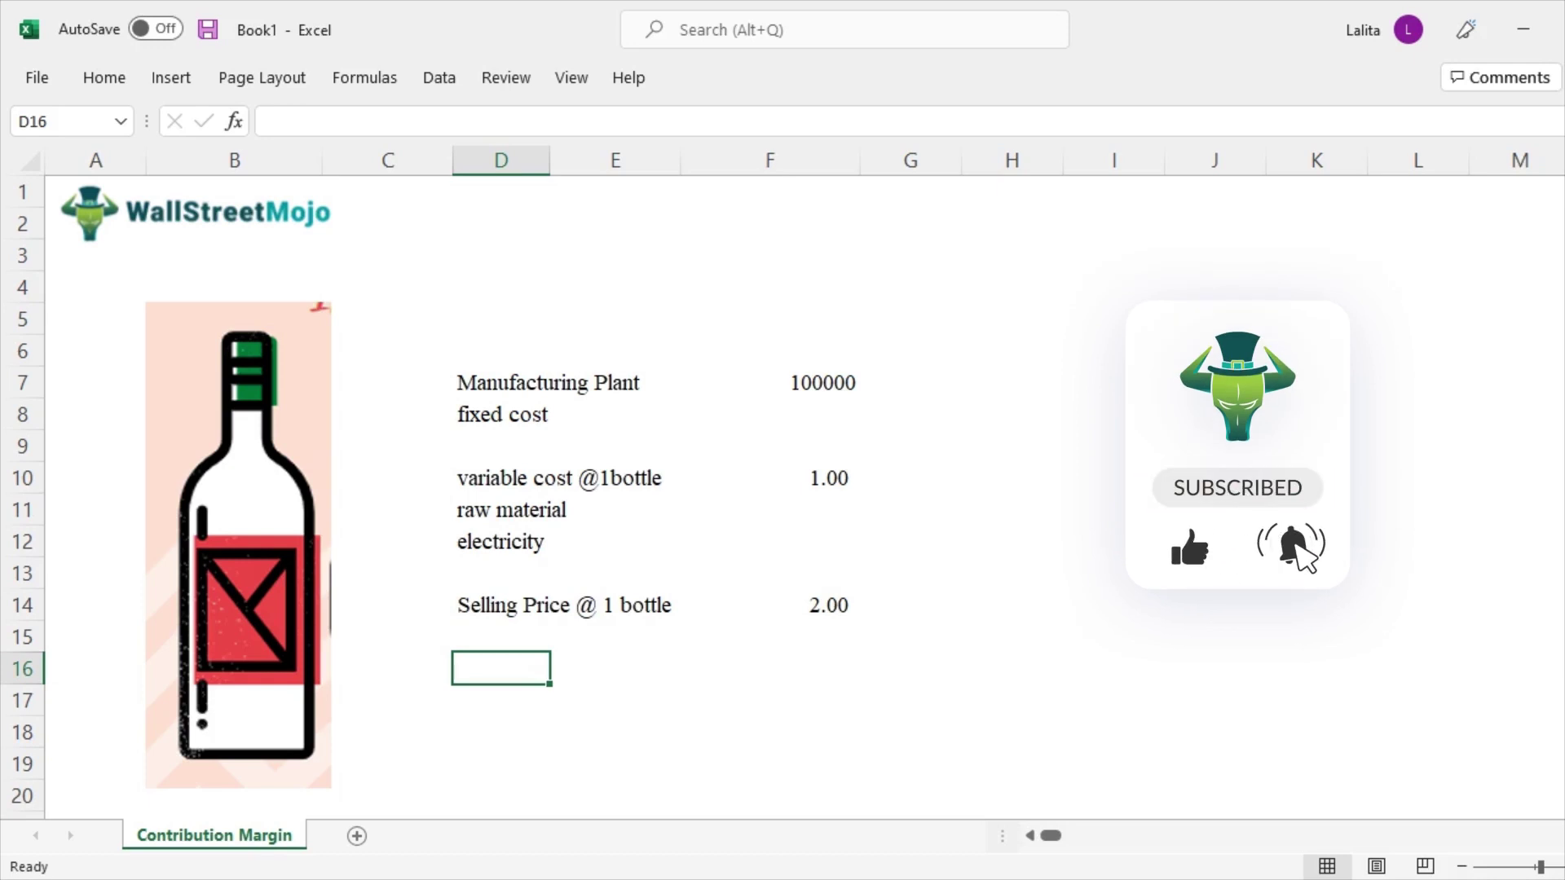
Label D16 'Contribution Margin' and define it as 'Sales - Variable Cost' in F16
text(Conr)
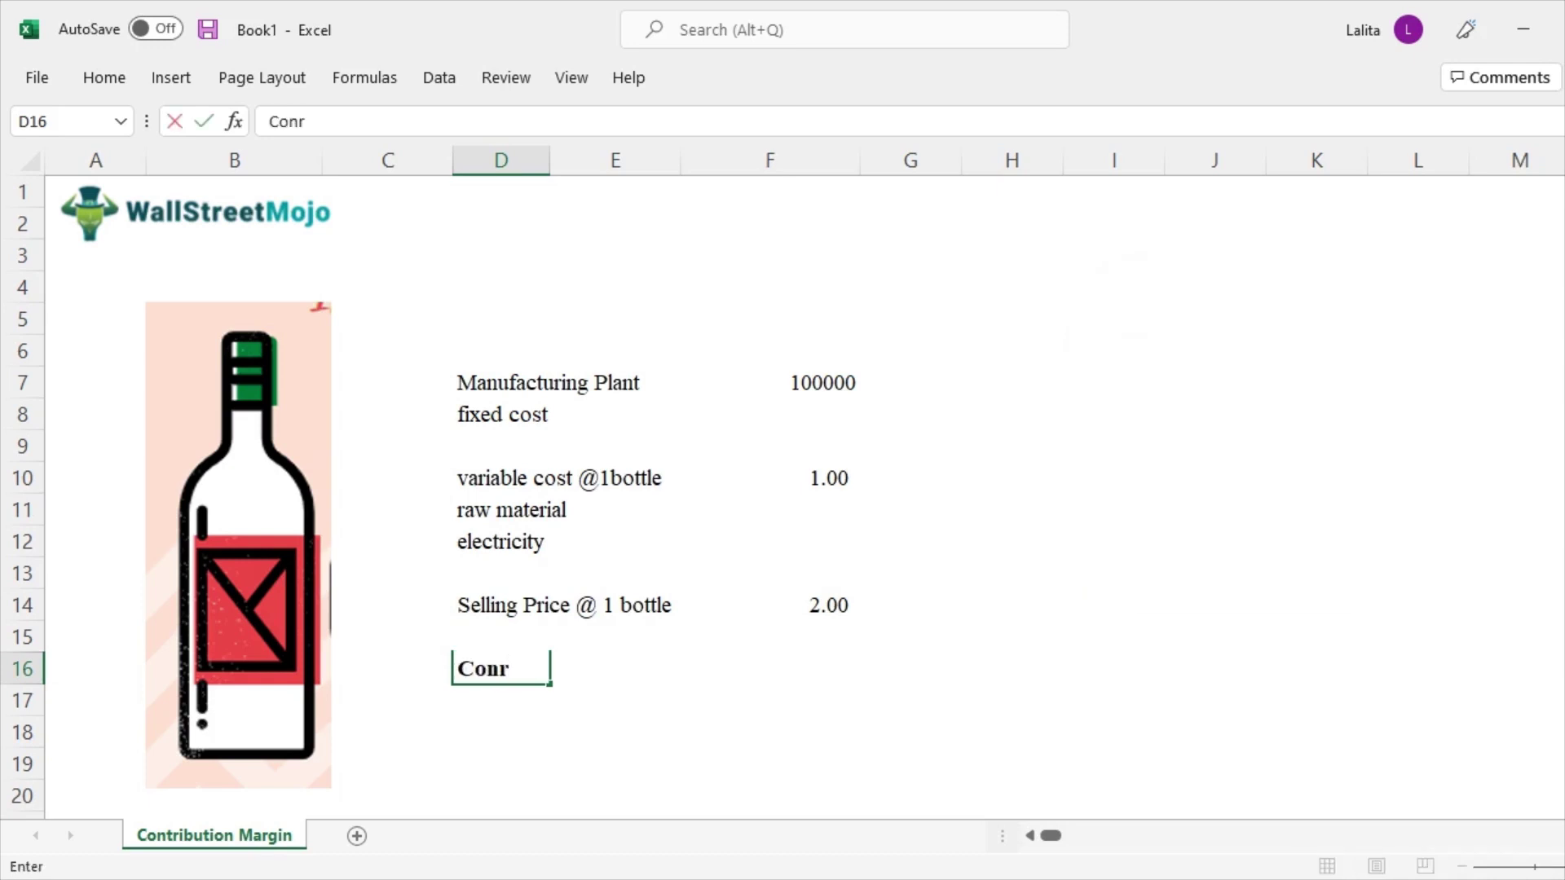
key(BackSpace)
text(tribution Margin)
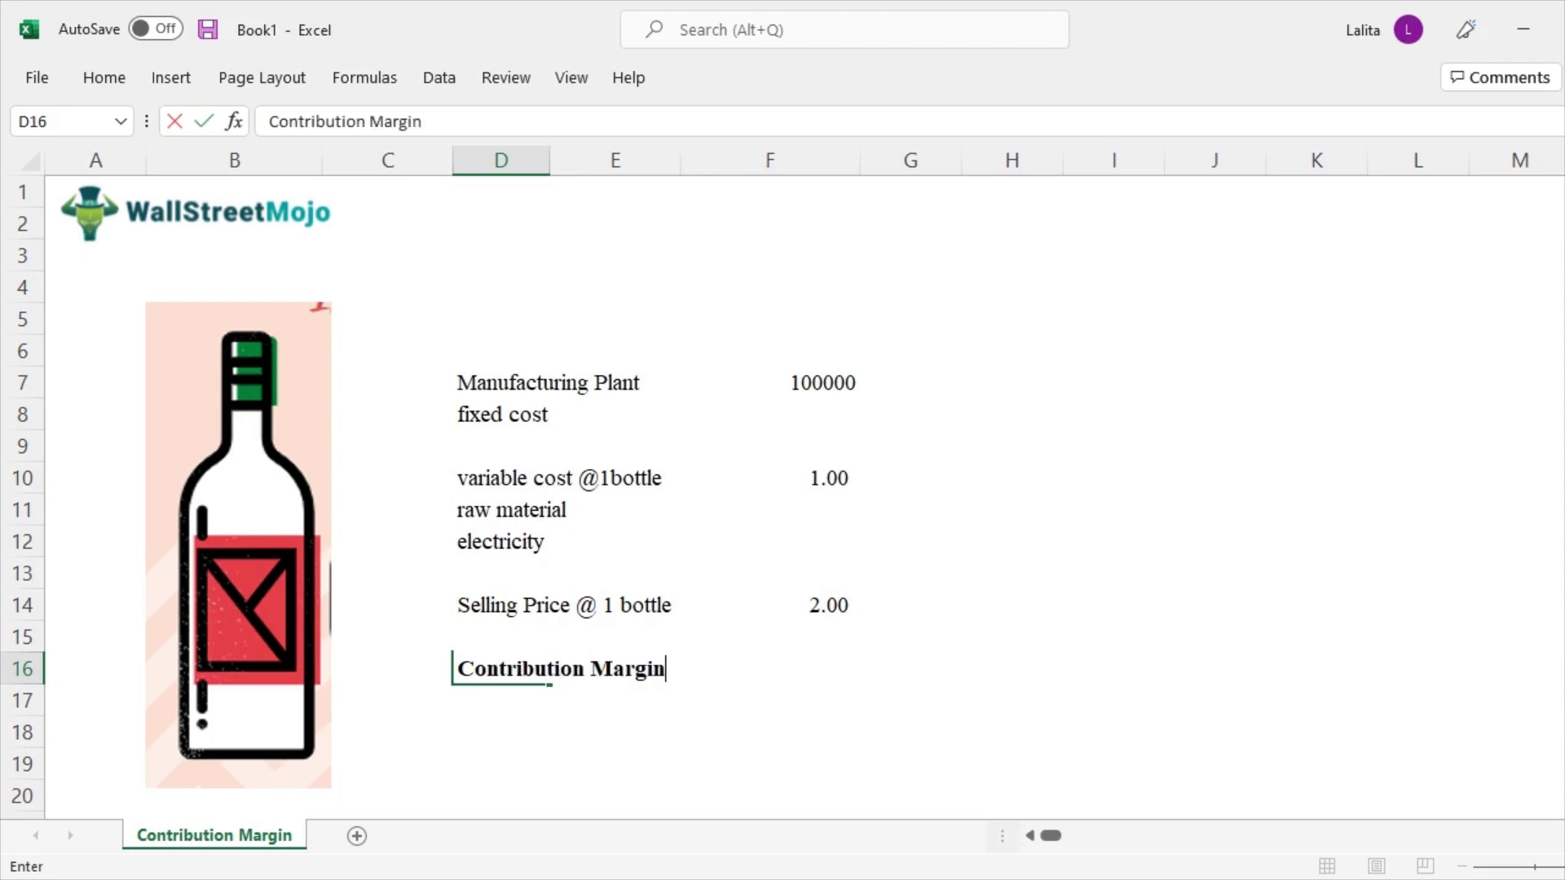
key(Return)
click(615, 669)
click(770, 669)
text(Sa)
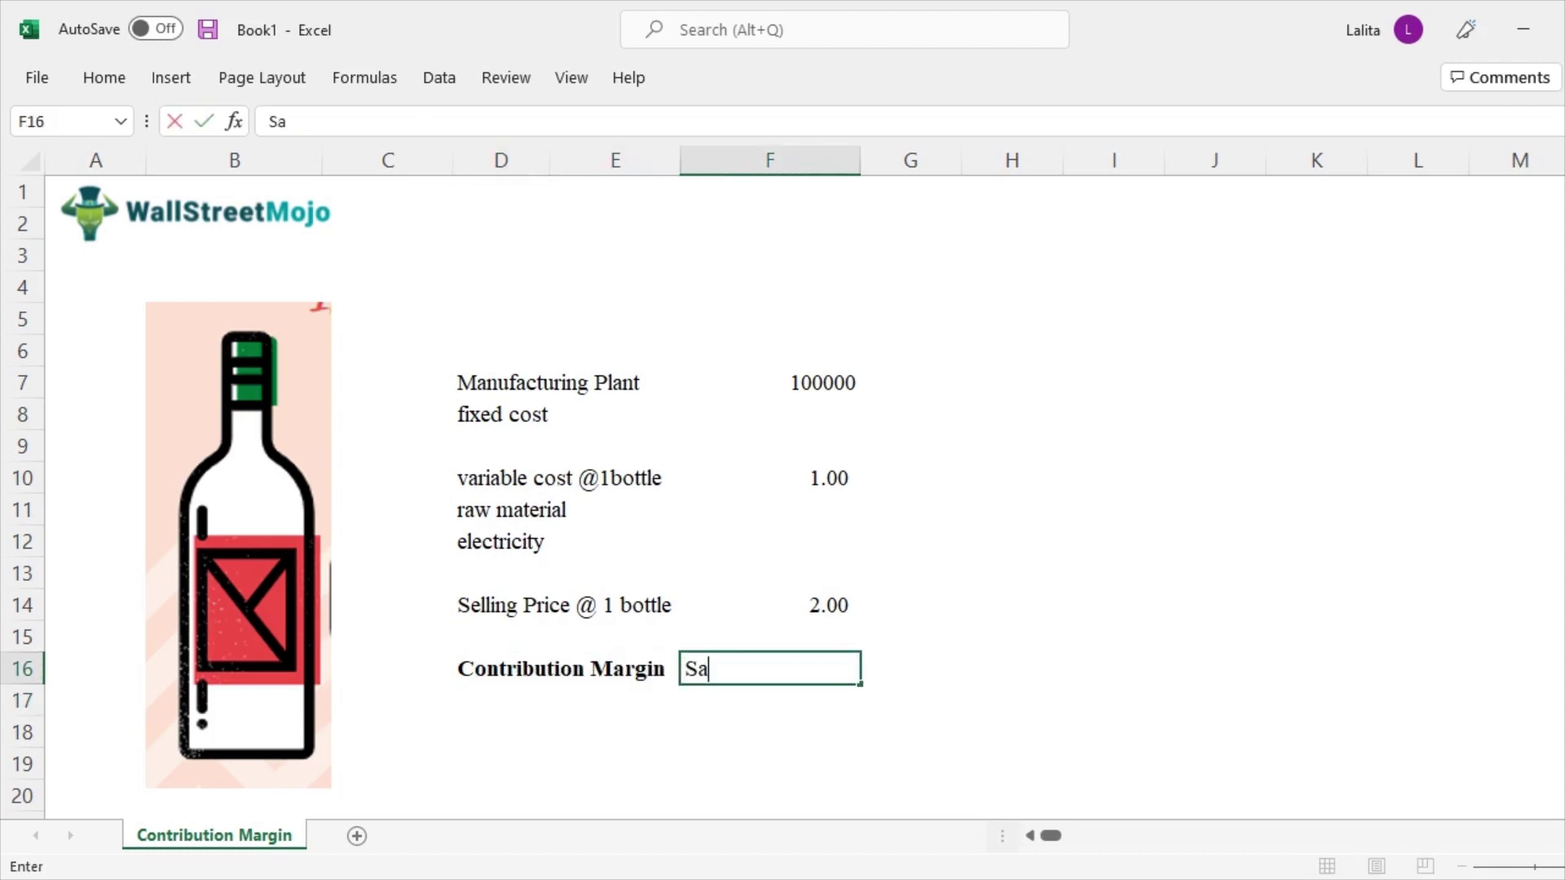
text(les - Variable Cost)
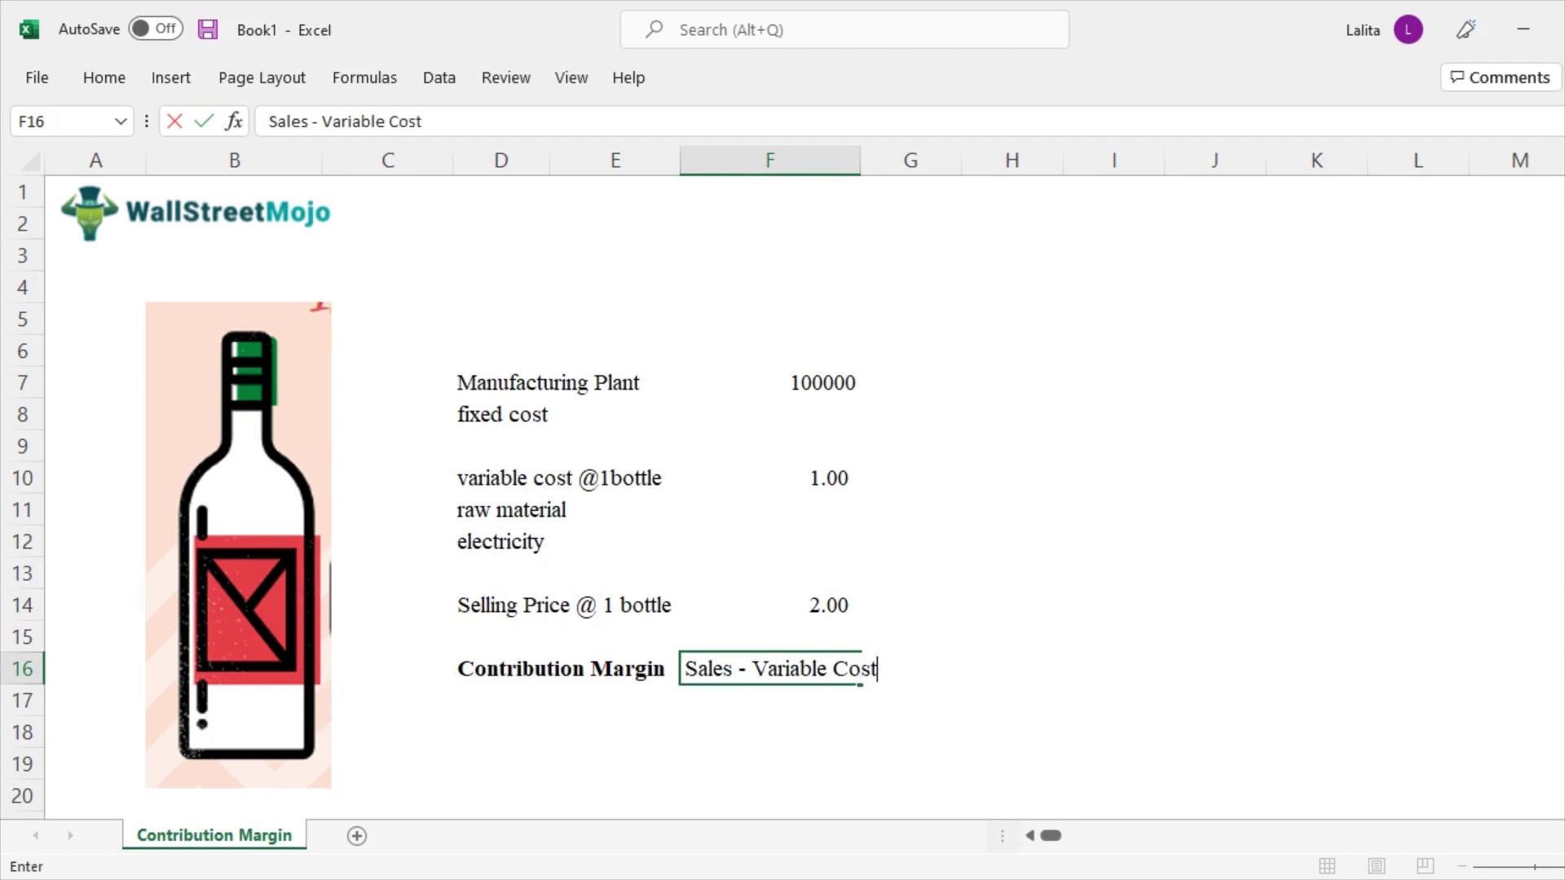
key(Return)
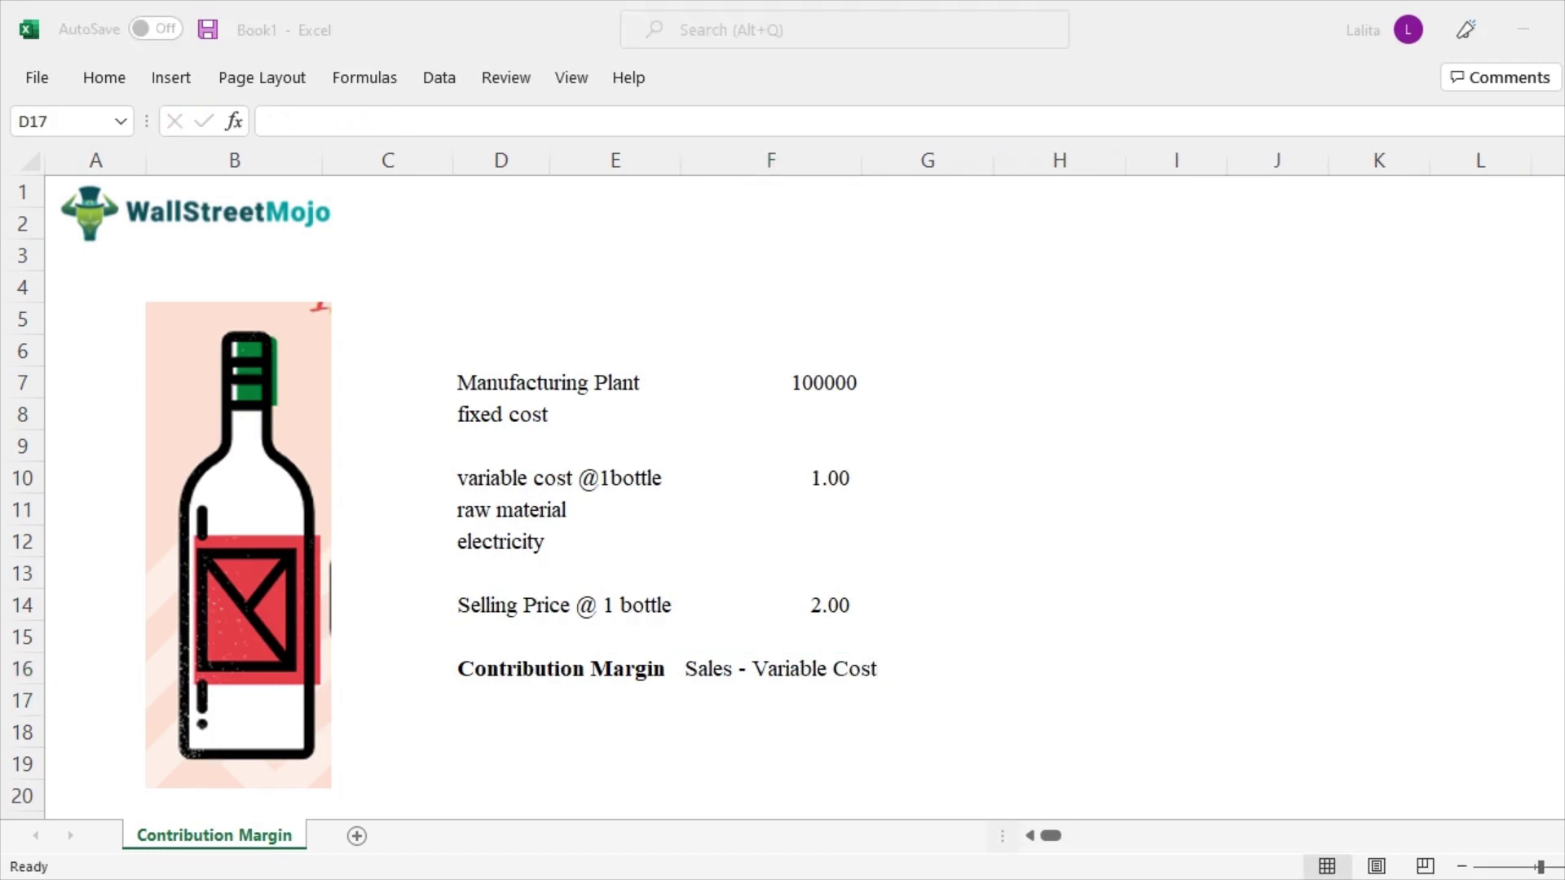
Add the note 'Cover the fixed cost' in D17 beneath the margin definition
click(500, 700)
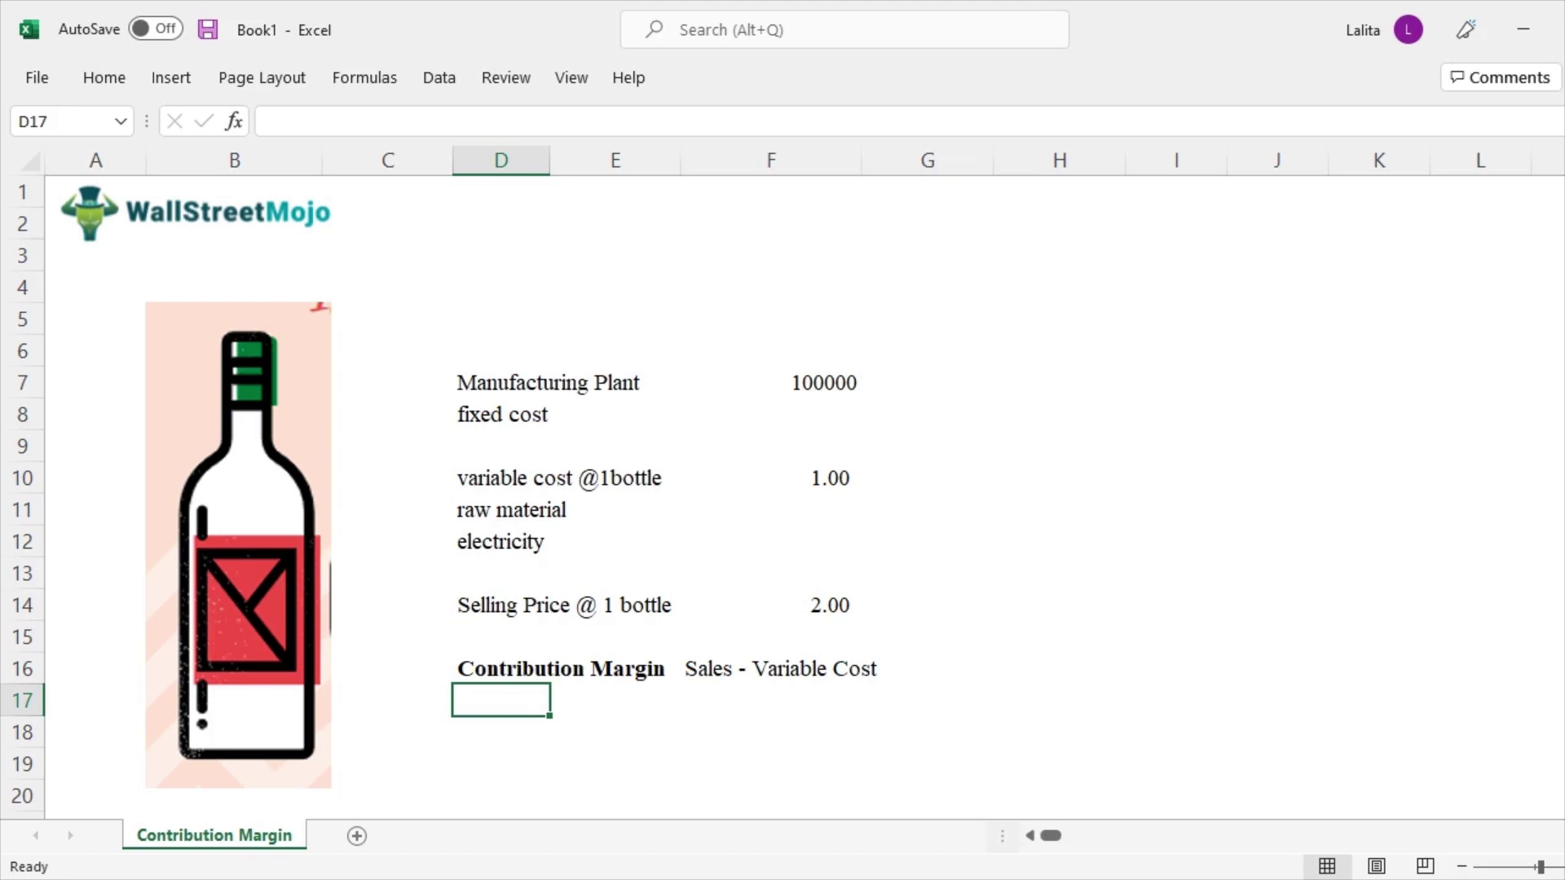
text(Cover the )
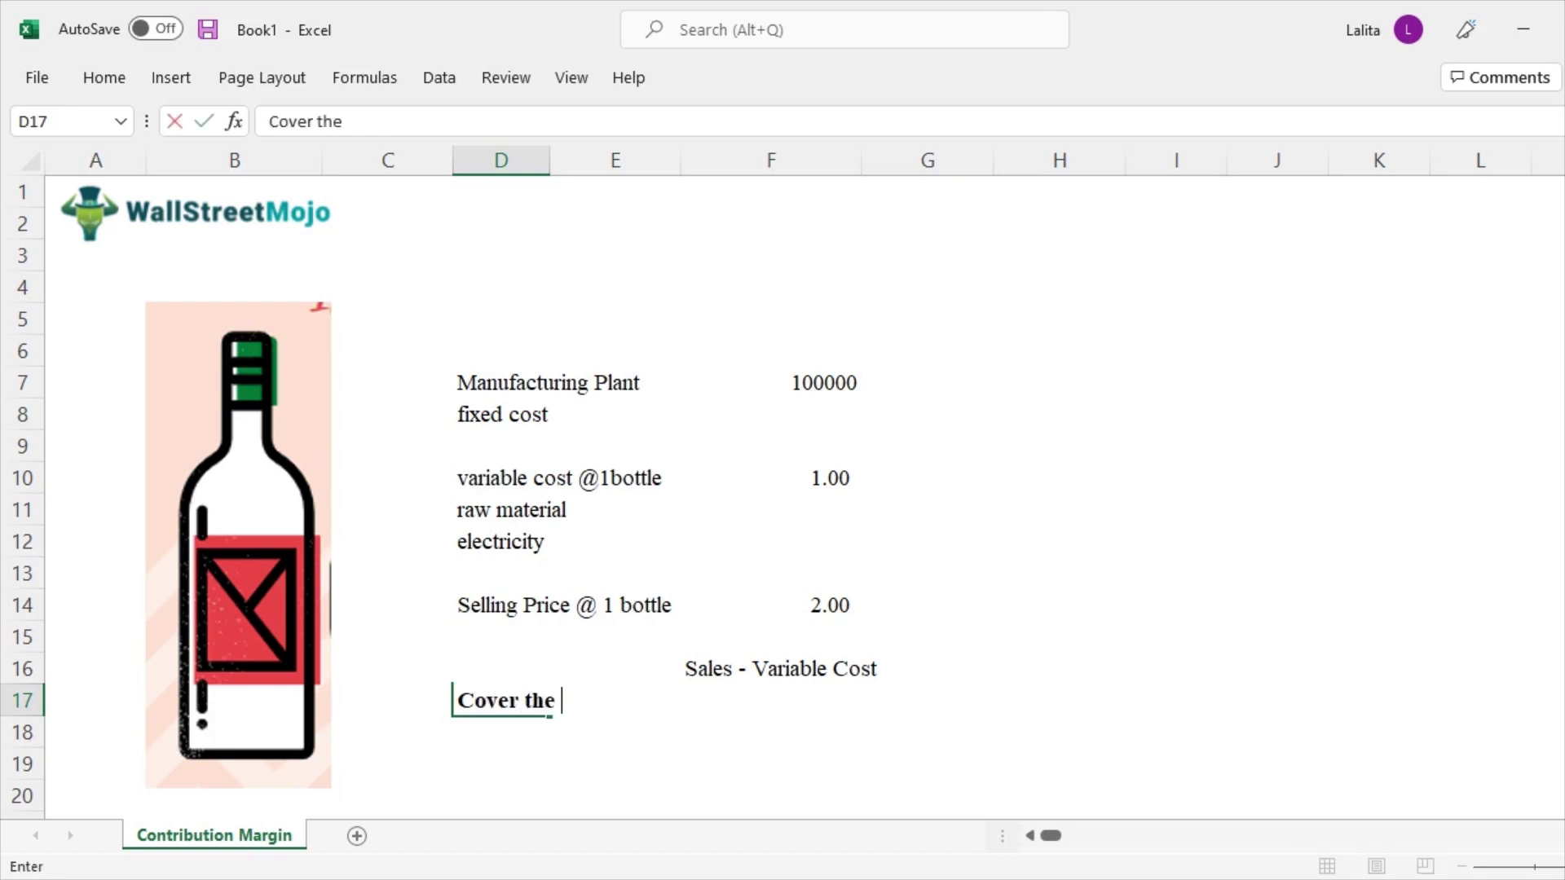
text(fixed cost)
key(Return)
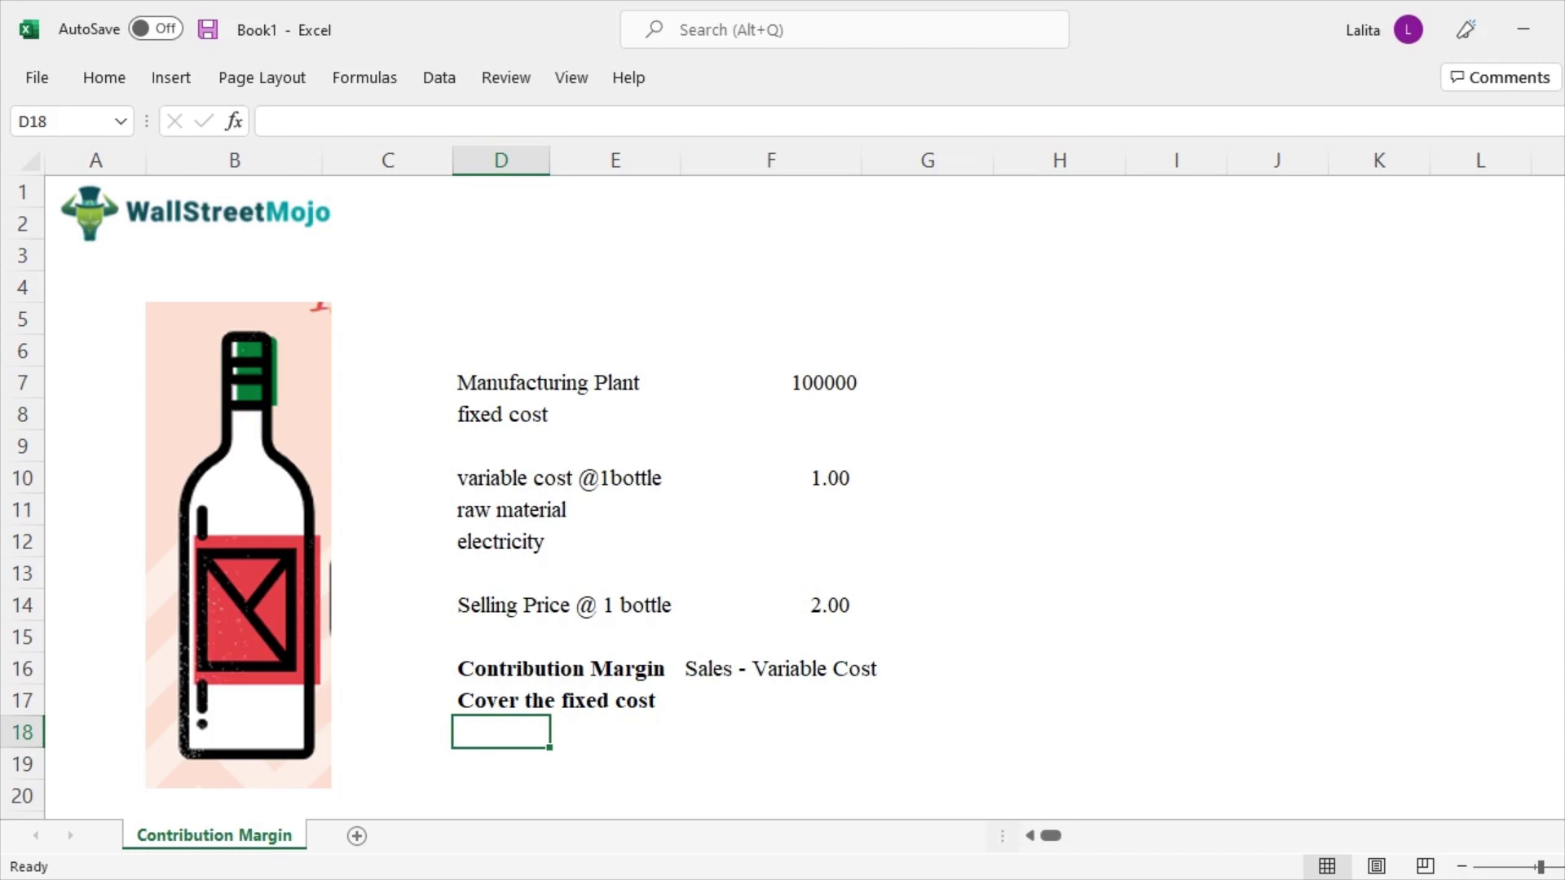
click(770, 383)
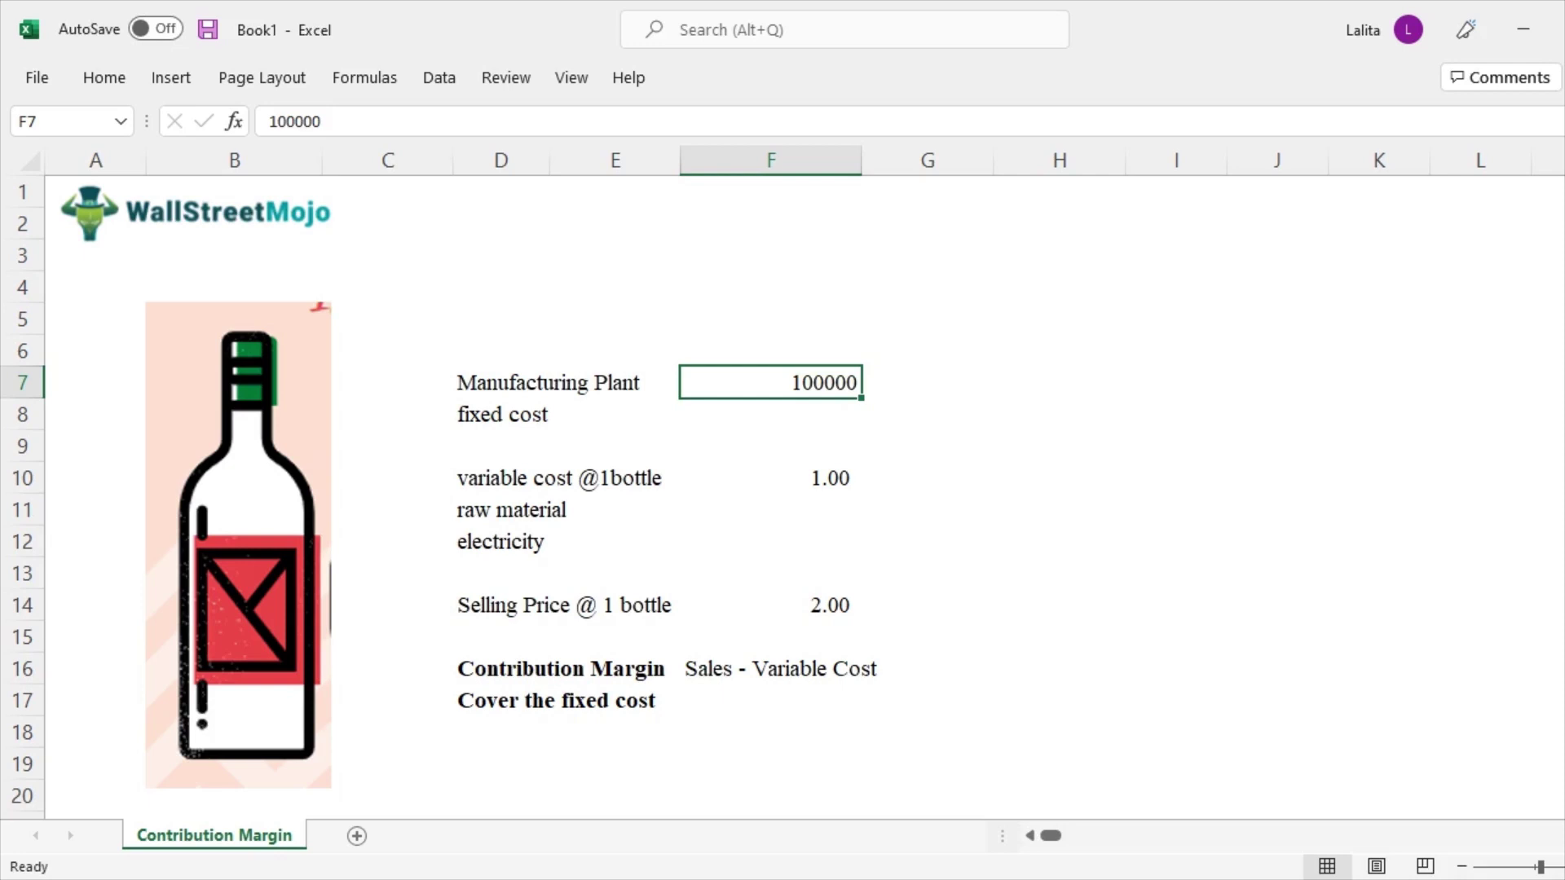
scroll(782, 489, down, 1)
Enter a 'Bottles Sold' label in D20 with 10000 in F20
click(501, 636)
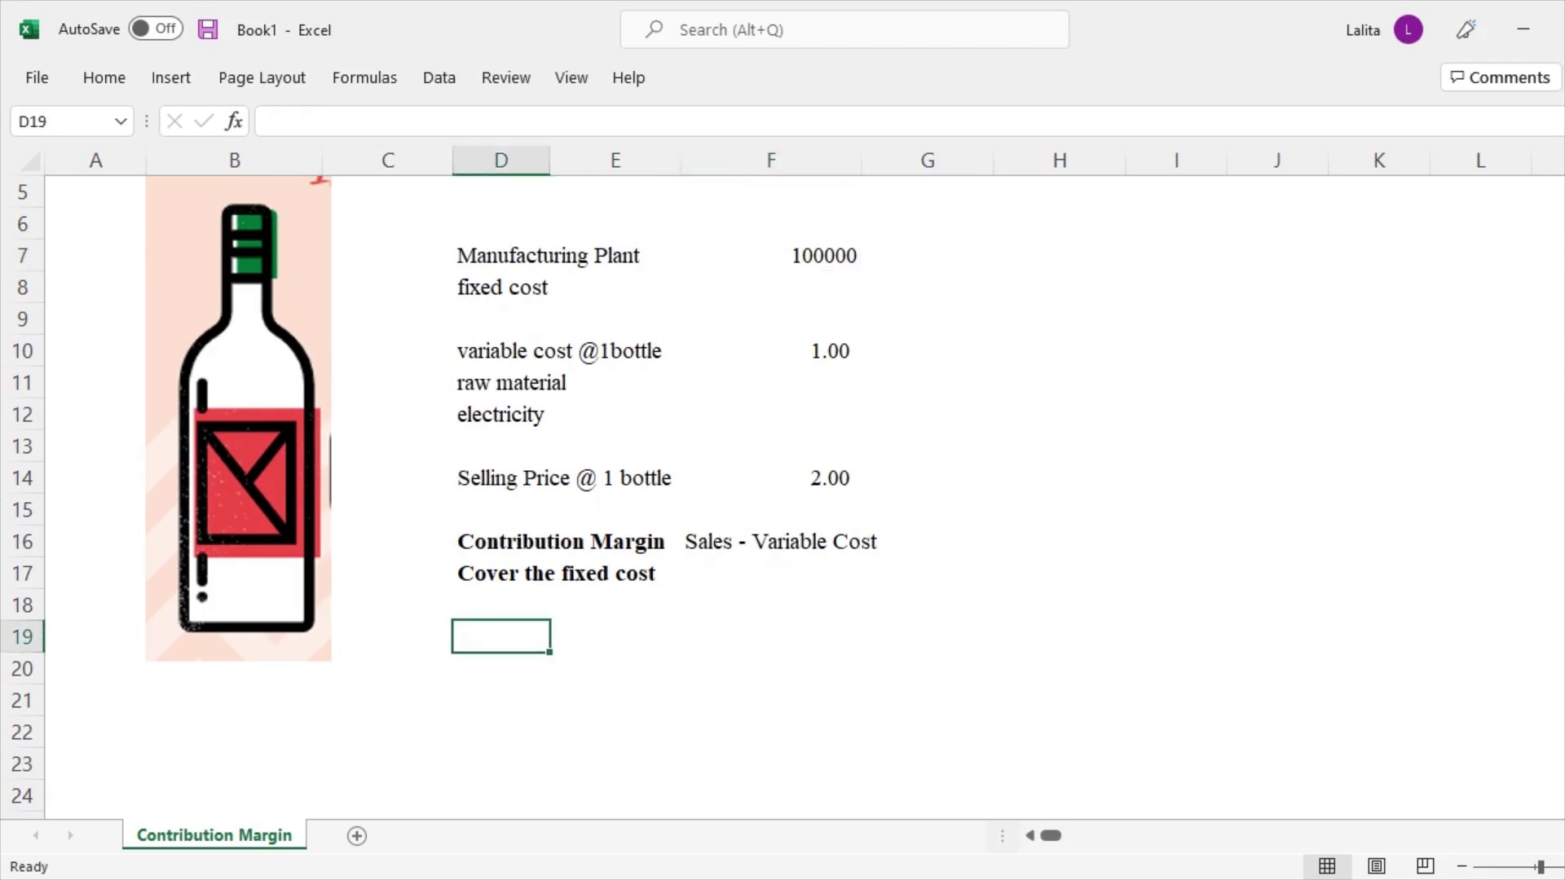
click(500, 667)
text(Bottles Sold)
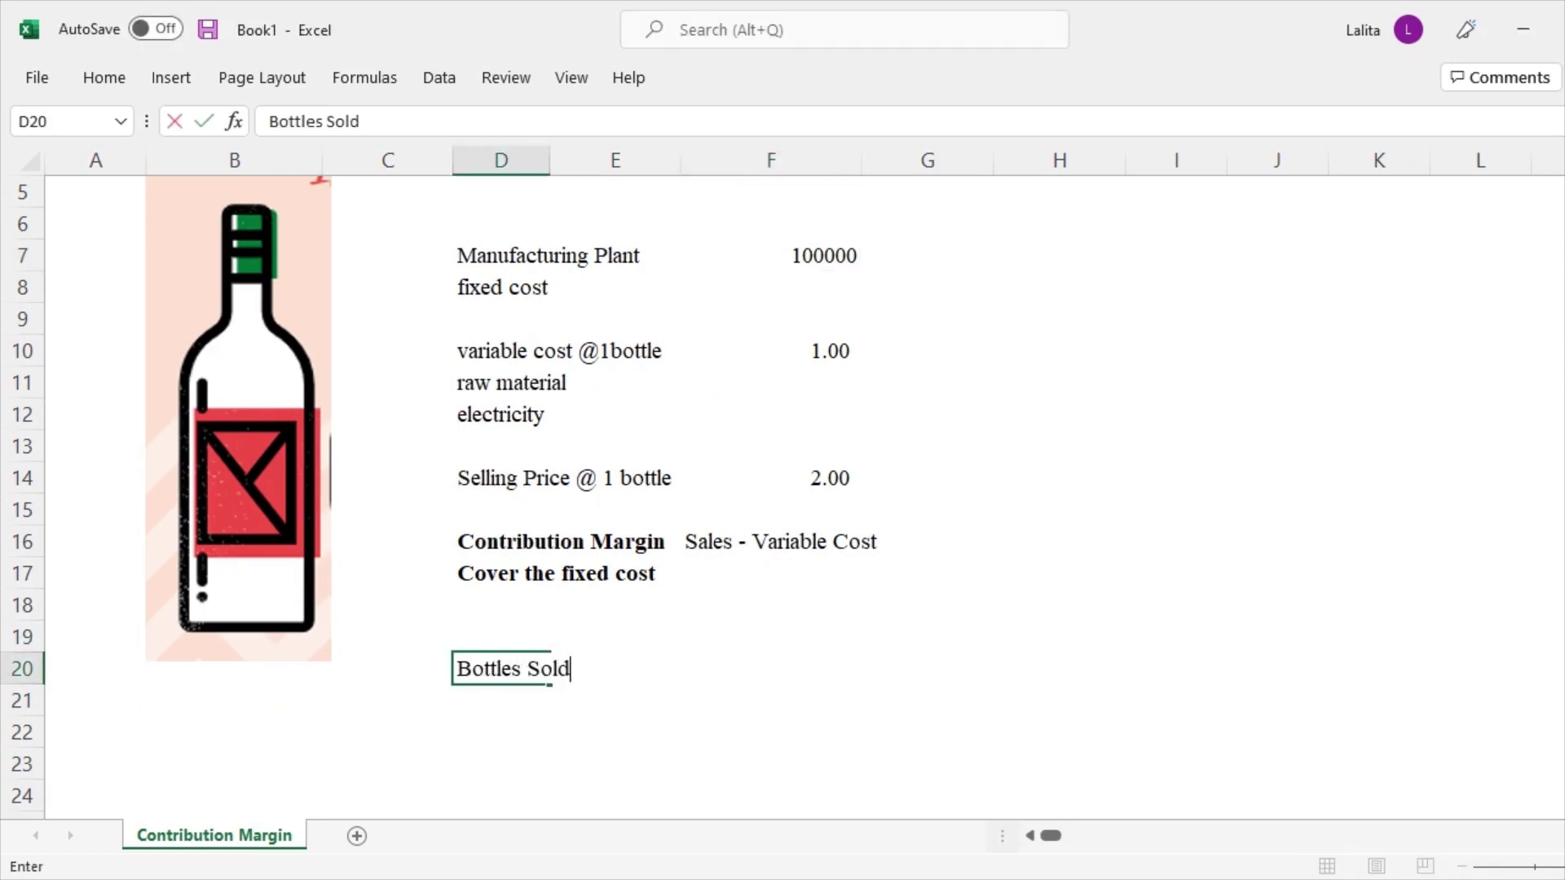
key(Return)
click(770, 668)
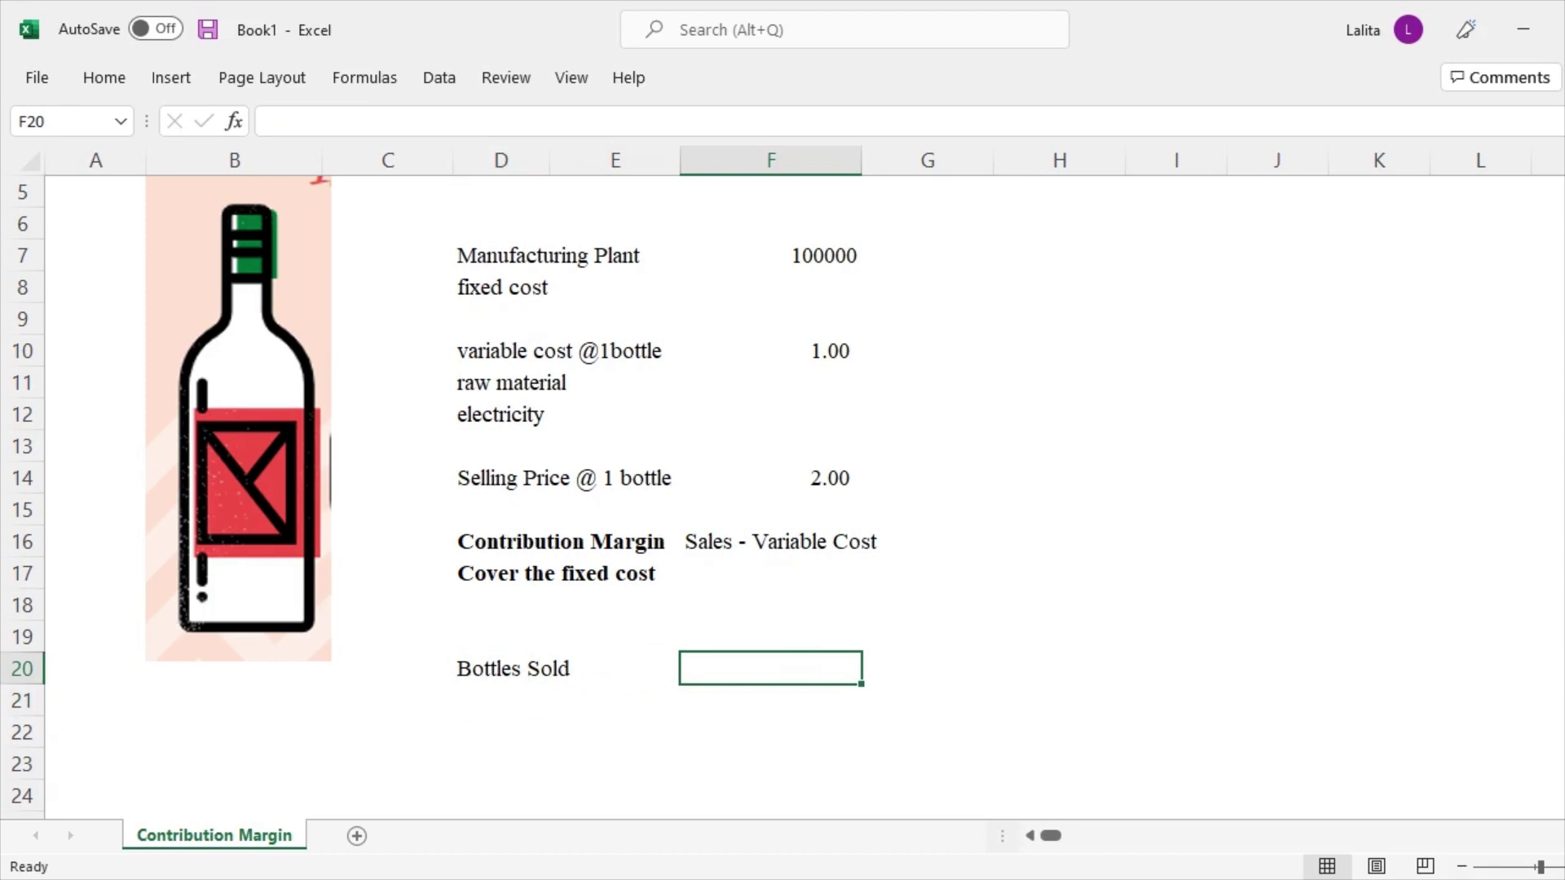
text(10000)
key(Return)
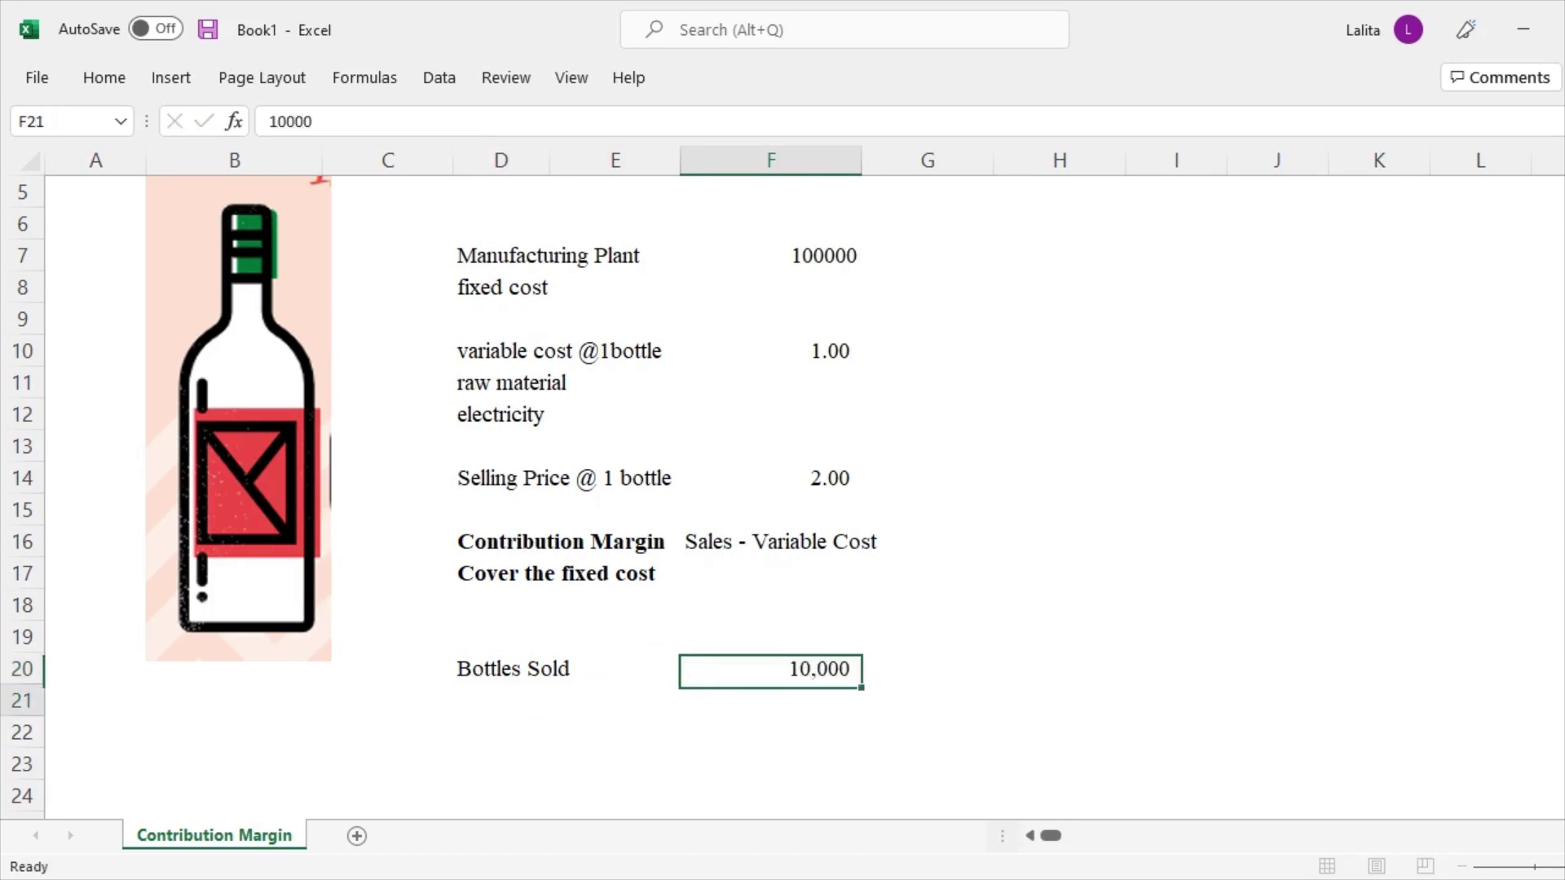
click(770, 669)
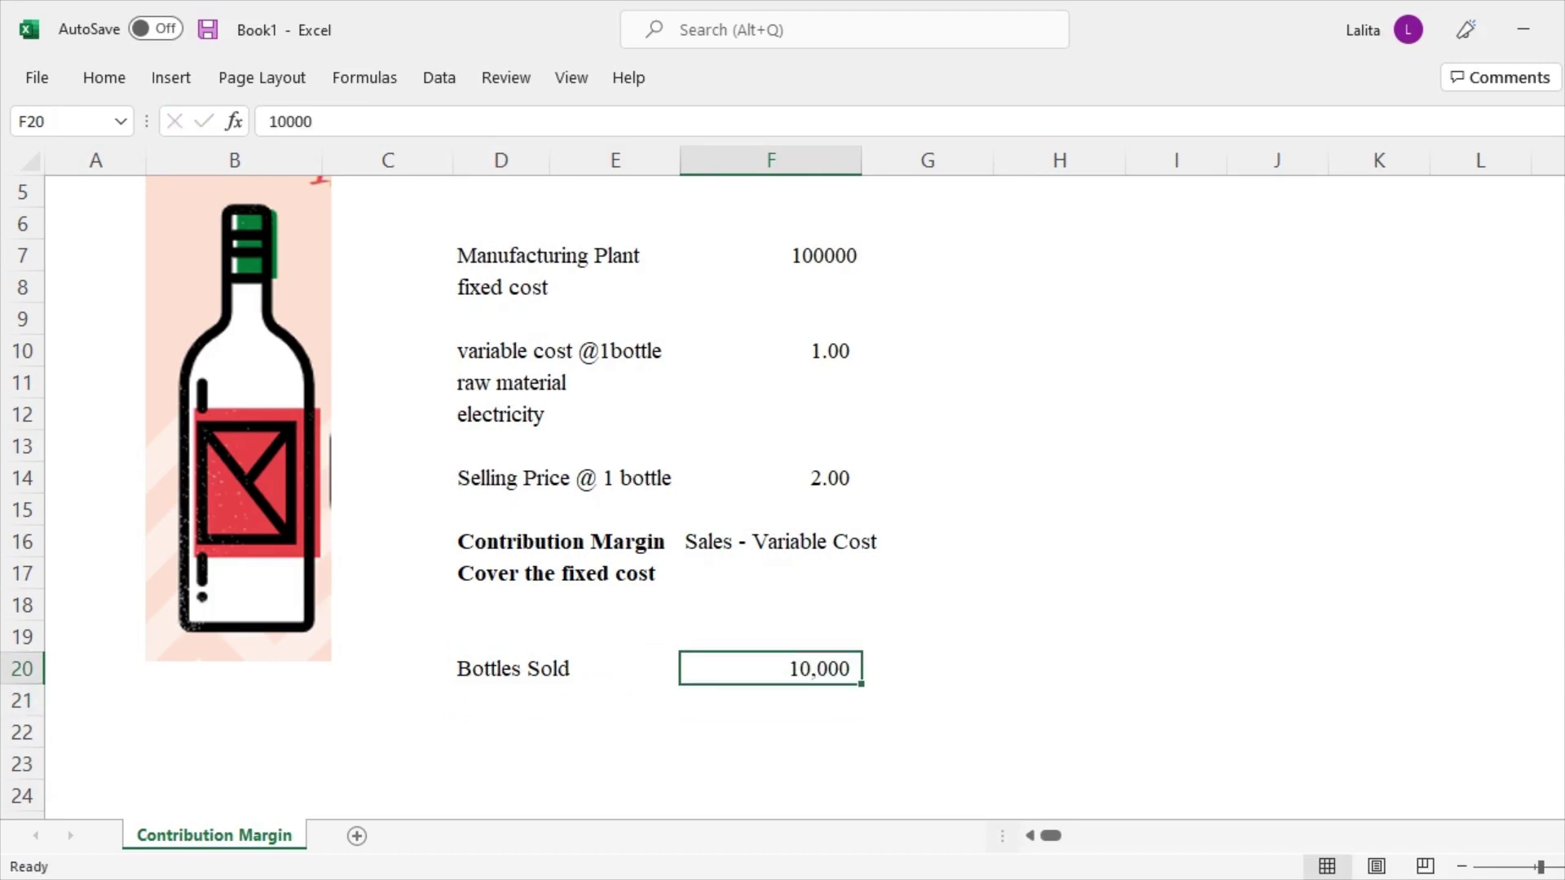
Add 'Sales' and 'Variable Cost' labels in D21 and D22
click(501, 669)
click(500, 700)
text(Sales)
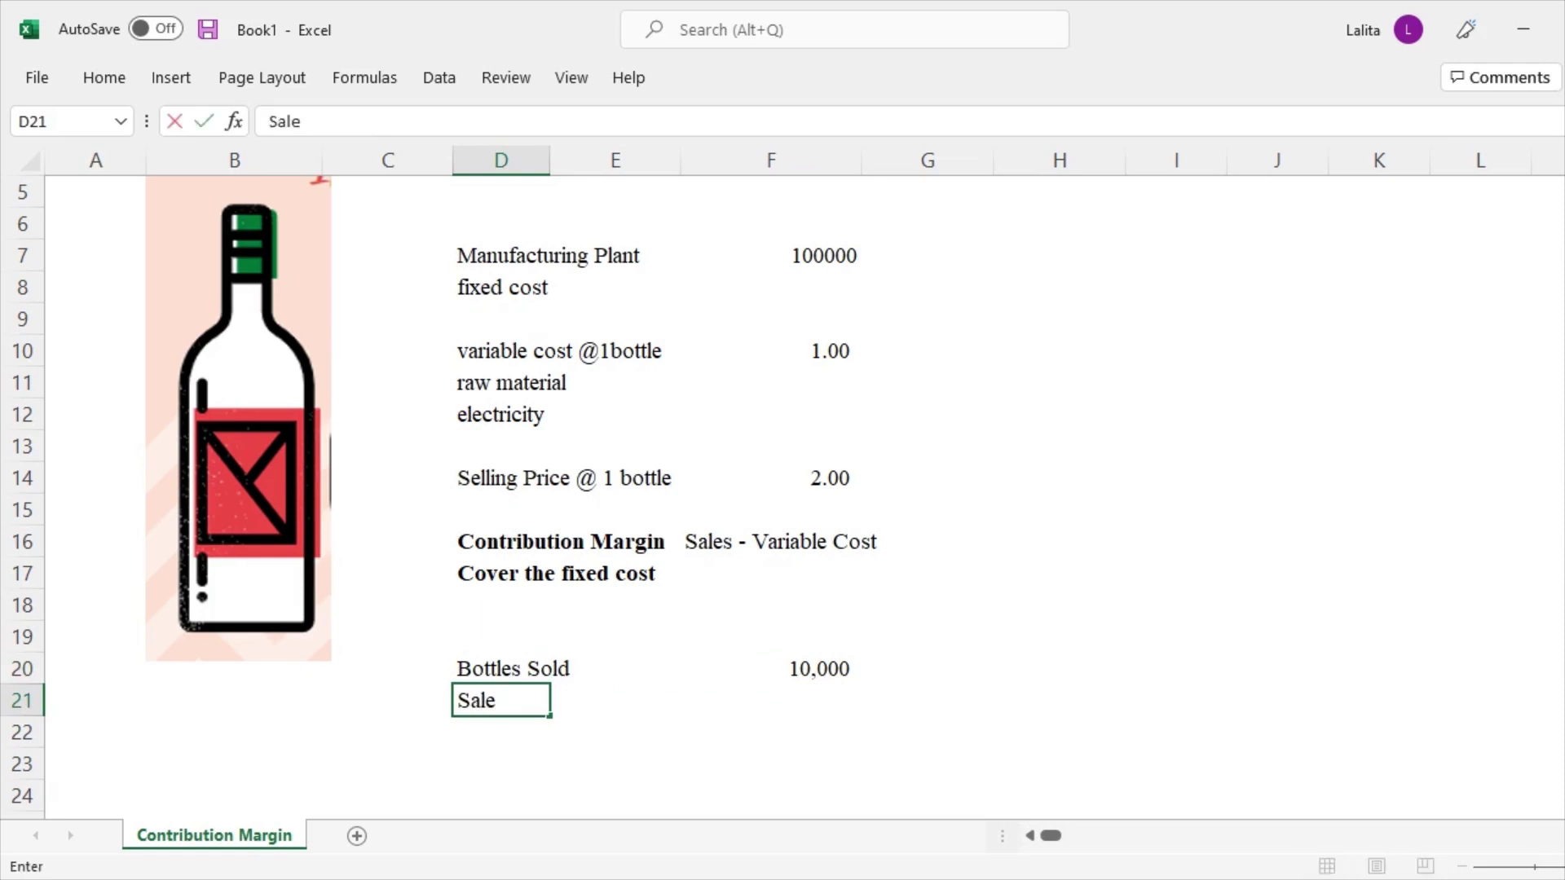
key(Return)
text(Variable Cost)
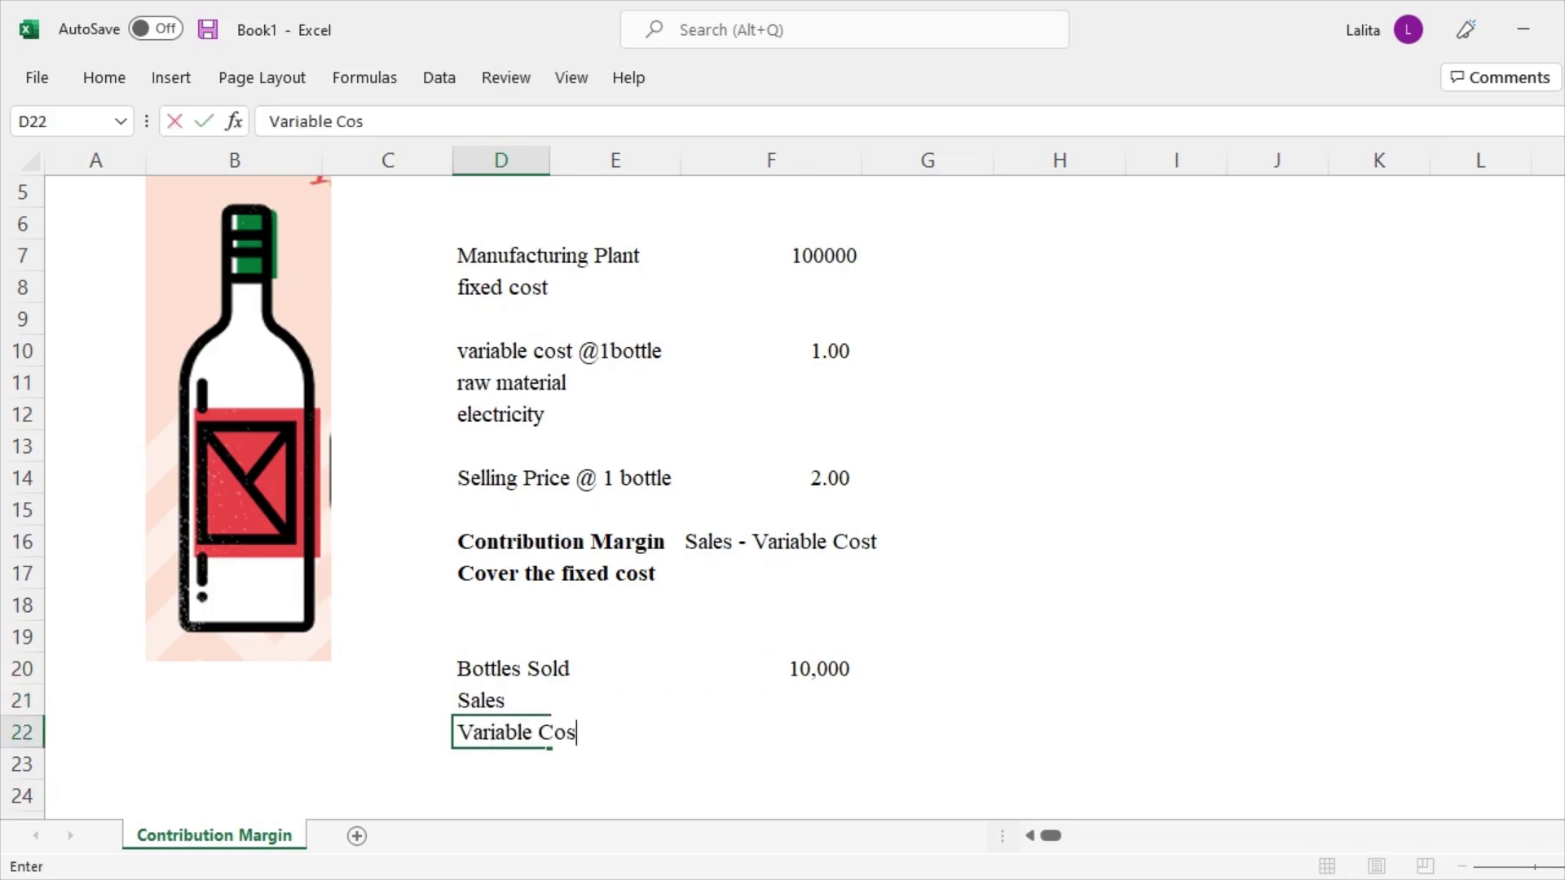
key(Return)
Compute Sales in F21 as bottles sold times the 2.00 selling price, giving 20,000
click(501, 700)
click(770, 700)
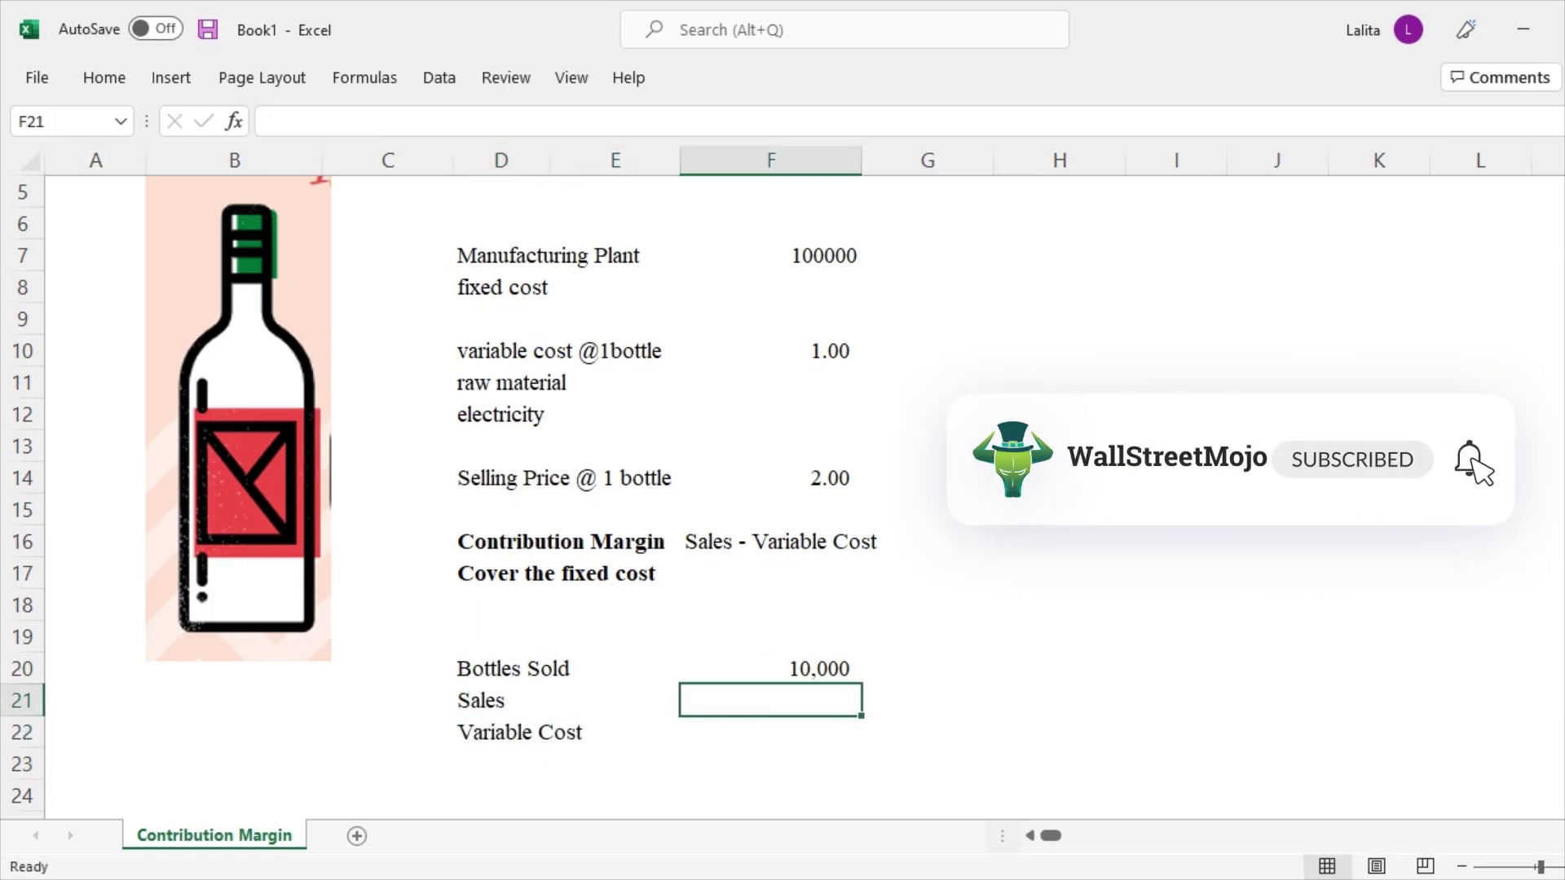
text(=)
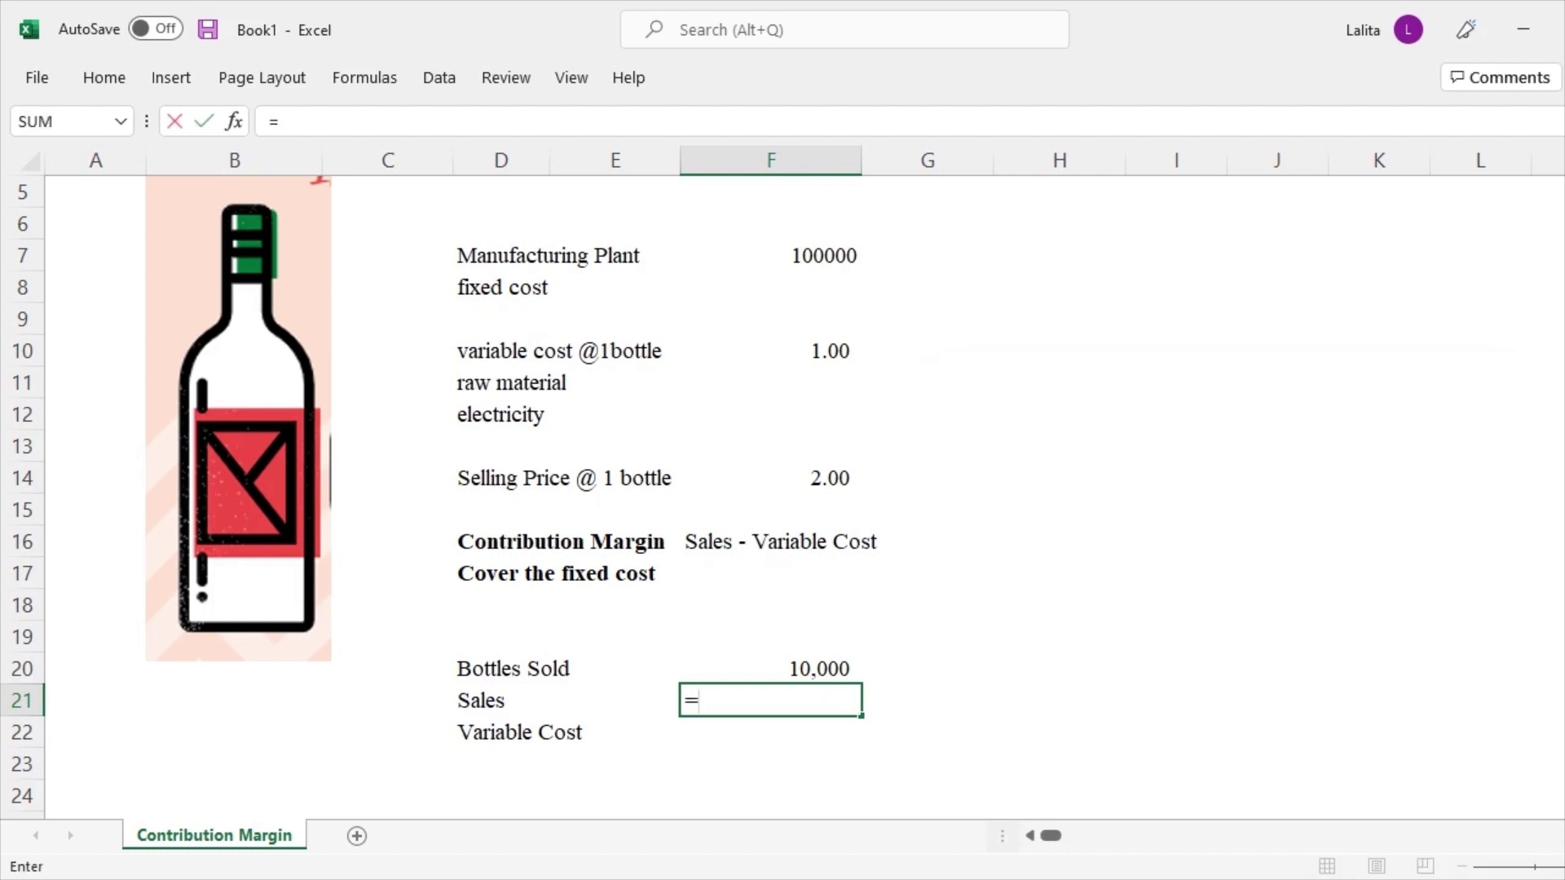
click(770, 669)
text(*)
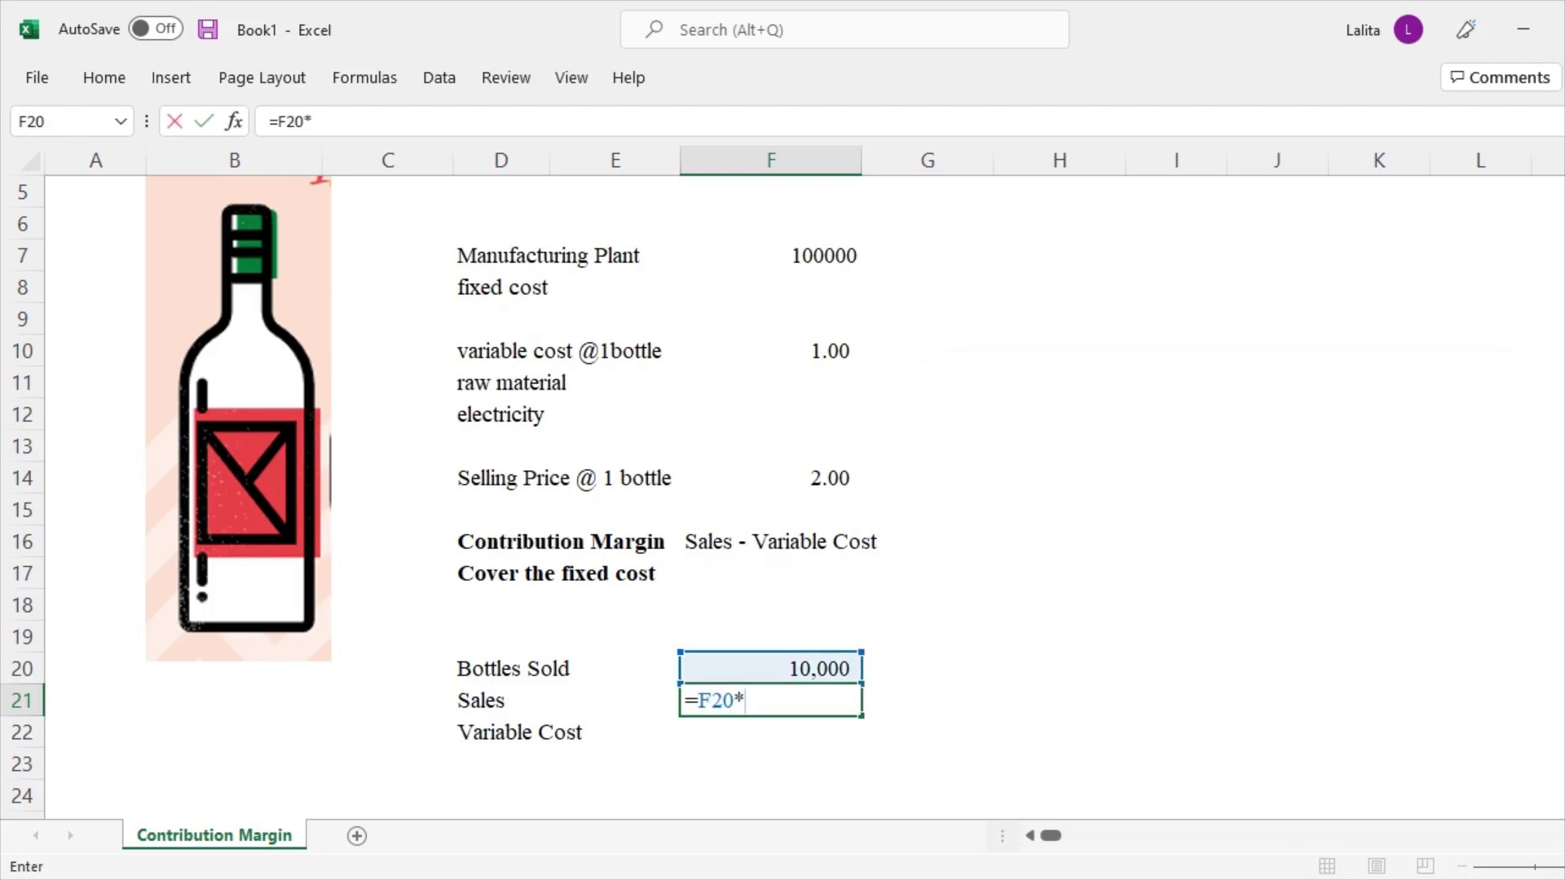
click(771, 478)
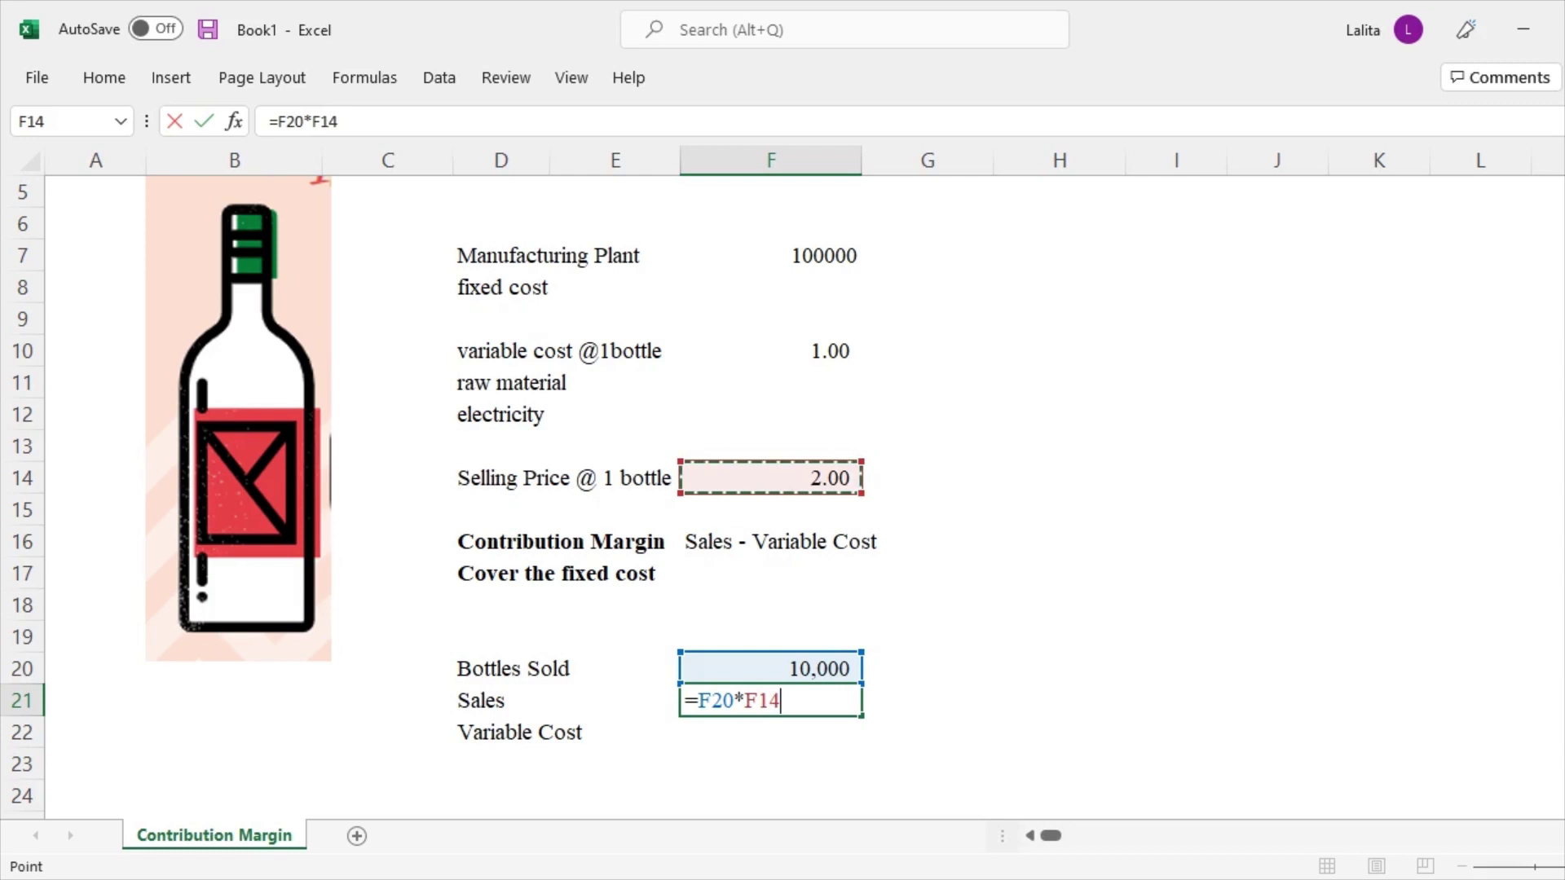
key(Return)
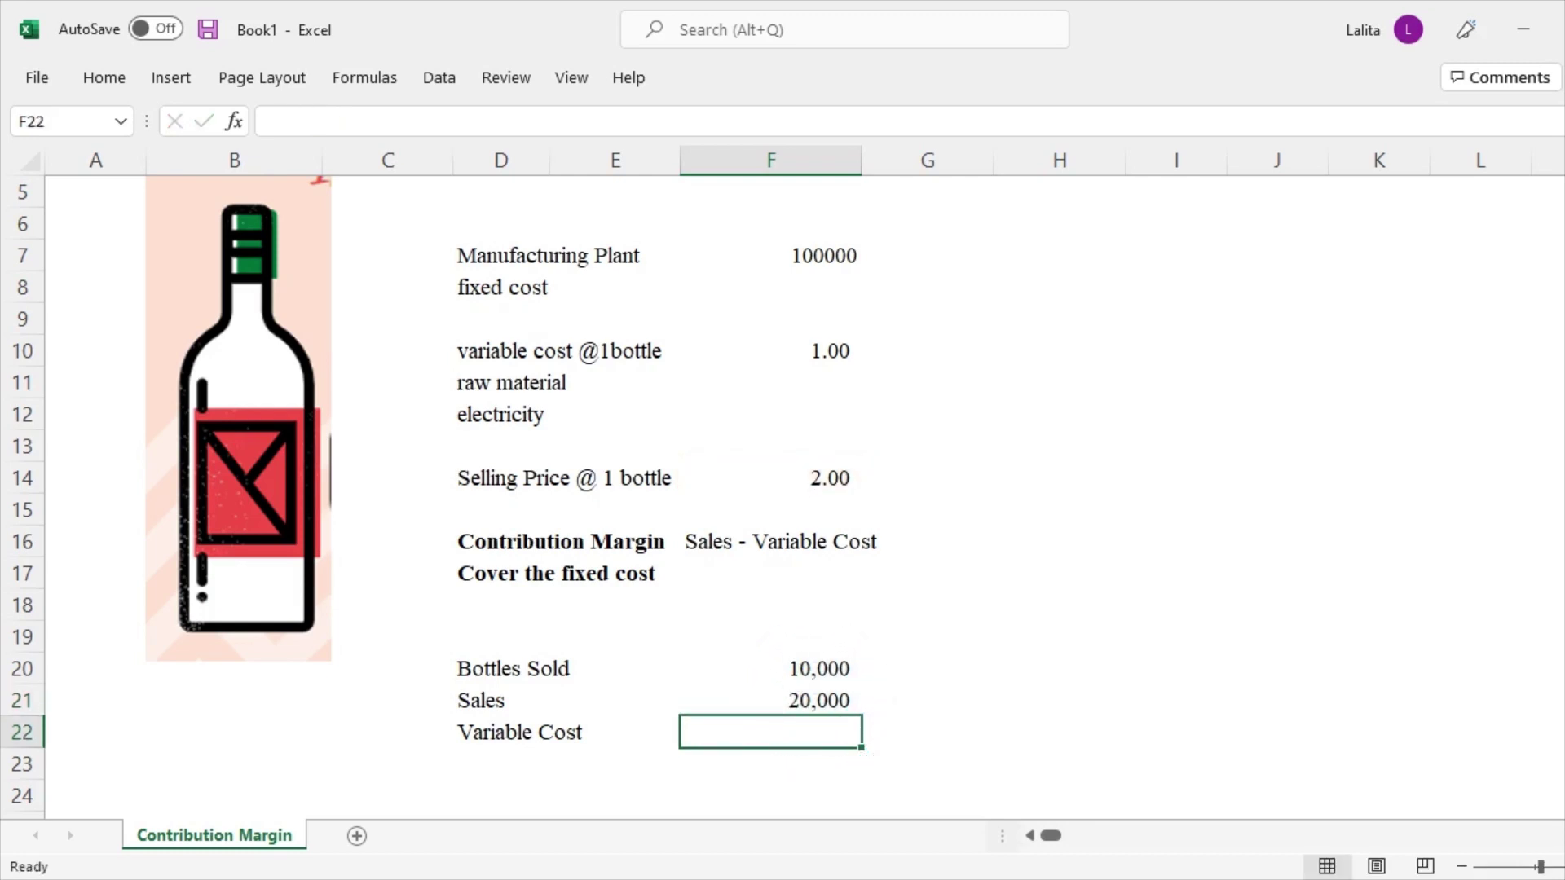
Compute Variable Cost in F22 as bottles sold times the per-bottle cost, giving 10,000
text(=)
key(Up)
key(Up)
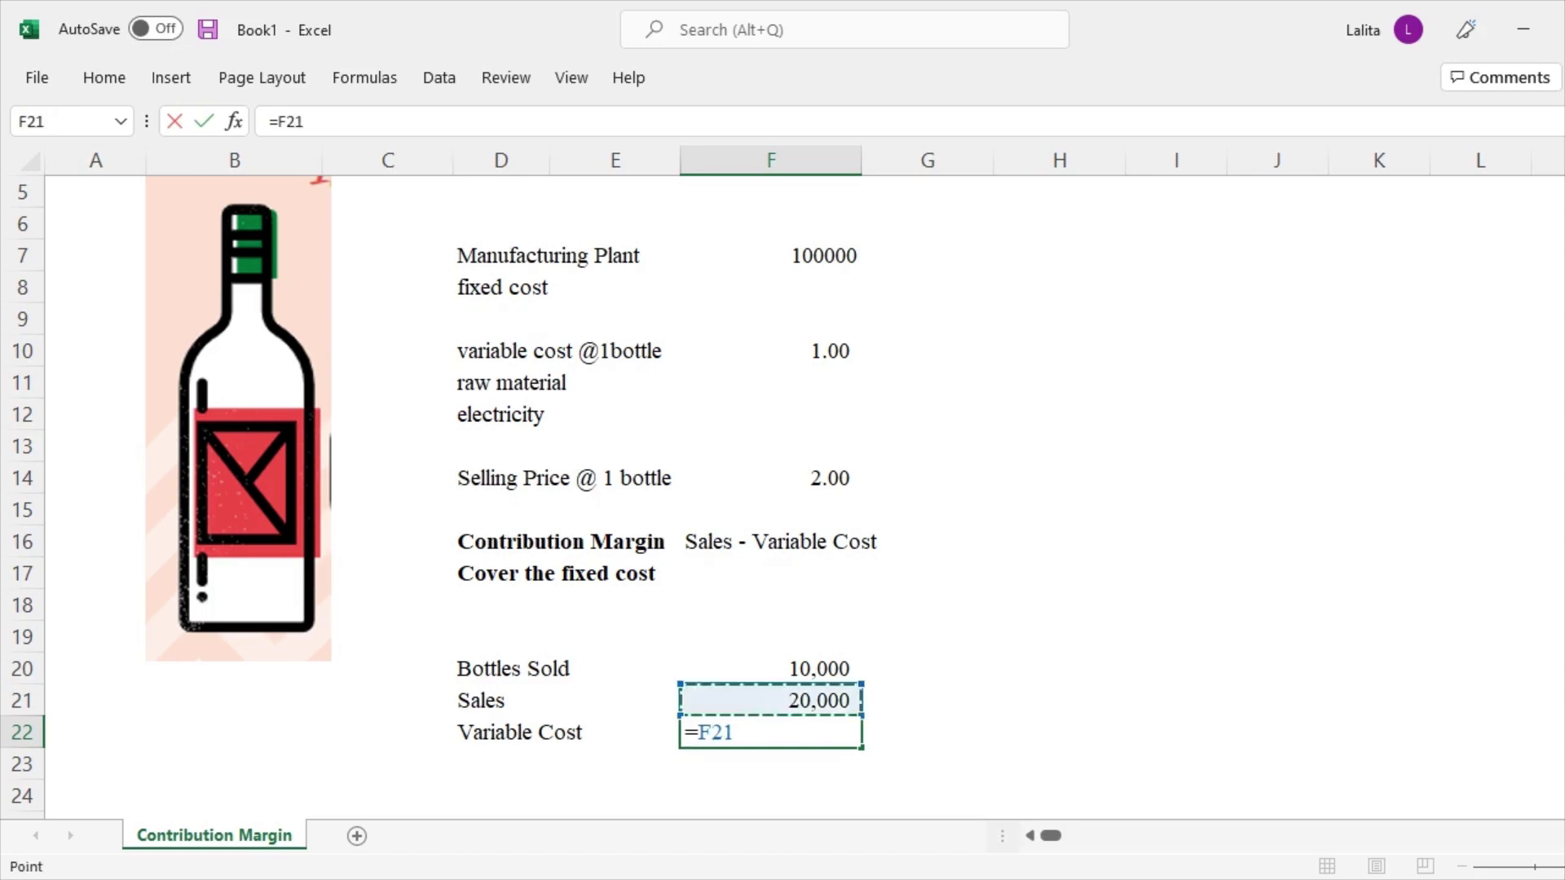
text(*)
key(Up)
key(Up)
key(Up)
key(Up)
key(Up)
key(Up)
key(Up)
key(Up)
key(Up)
key(Up)
key(Up)
key(Up)
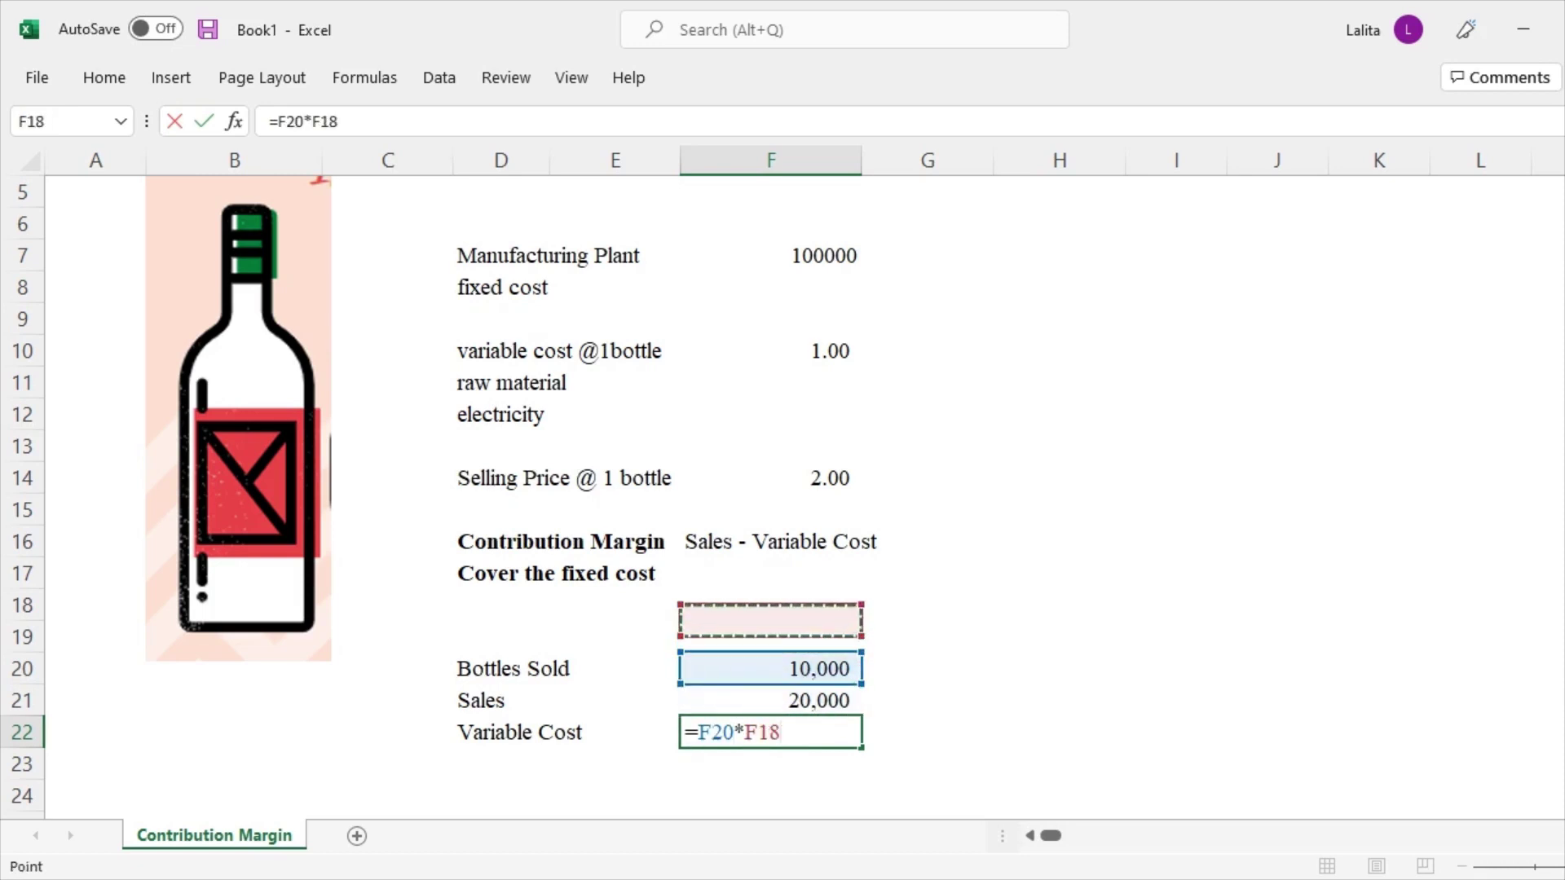
key(Return)
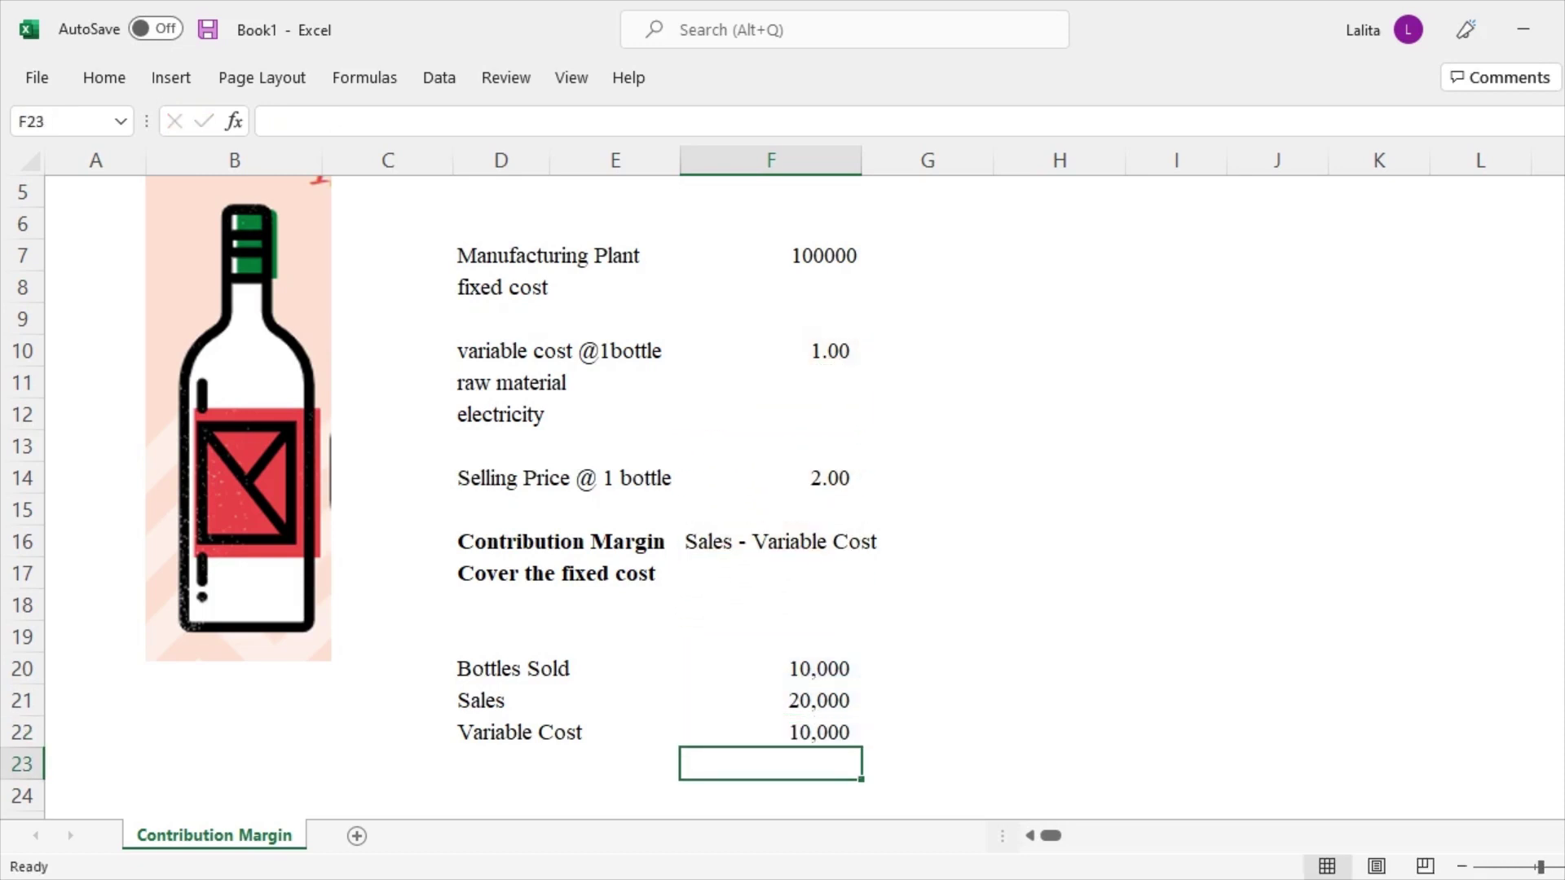
key(Left)
key(Left)
Label D23 'Contribution margin' and compute it in F23 as =F21-F22, giving 10,000
text(Cotnri)
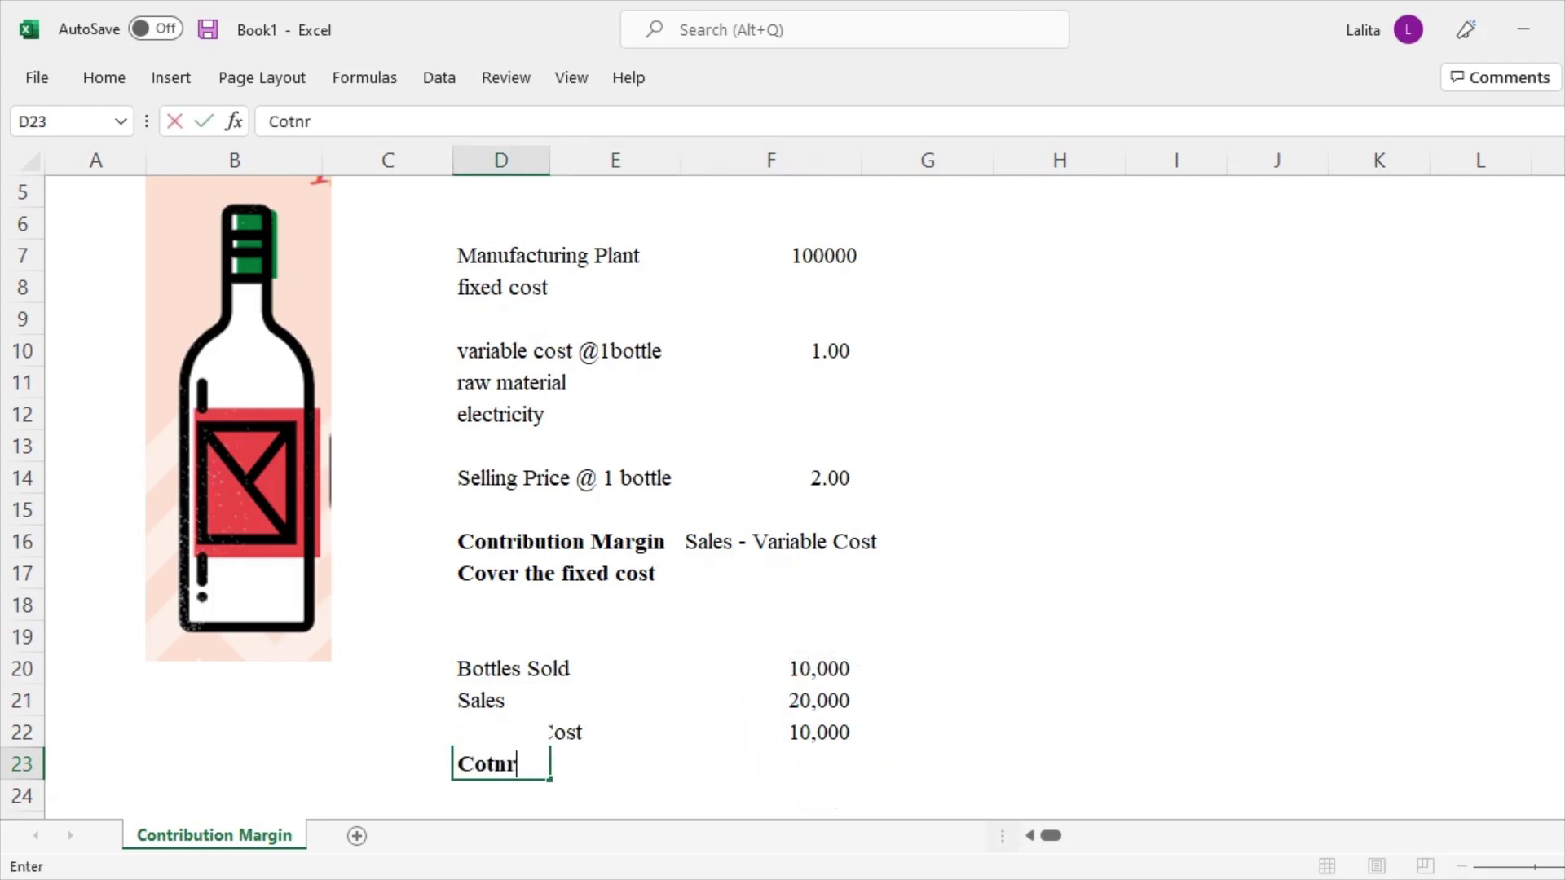
key(BackSpace)
key(BackSpace)
key(BackSpace)
text(ribution margin)
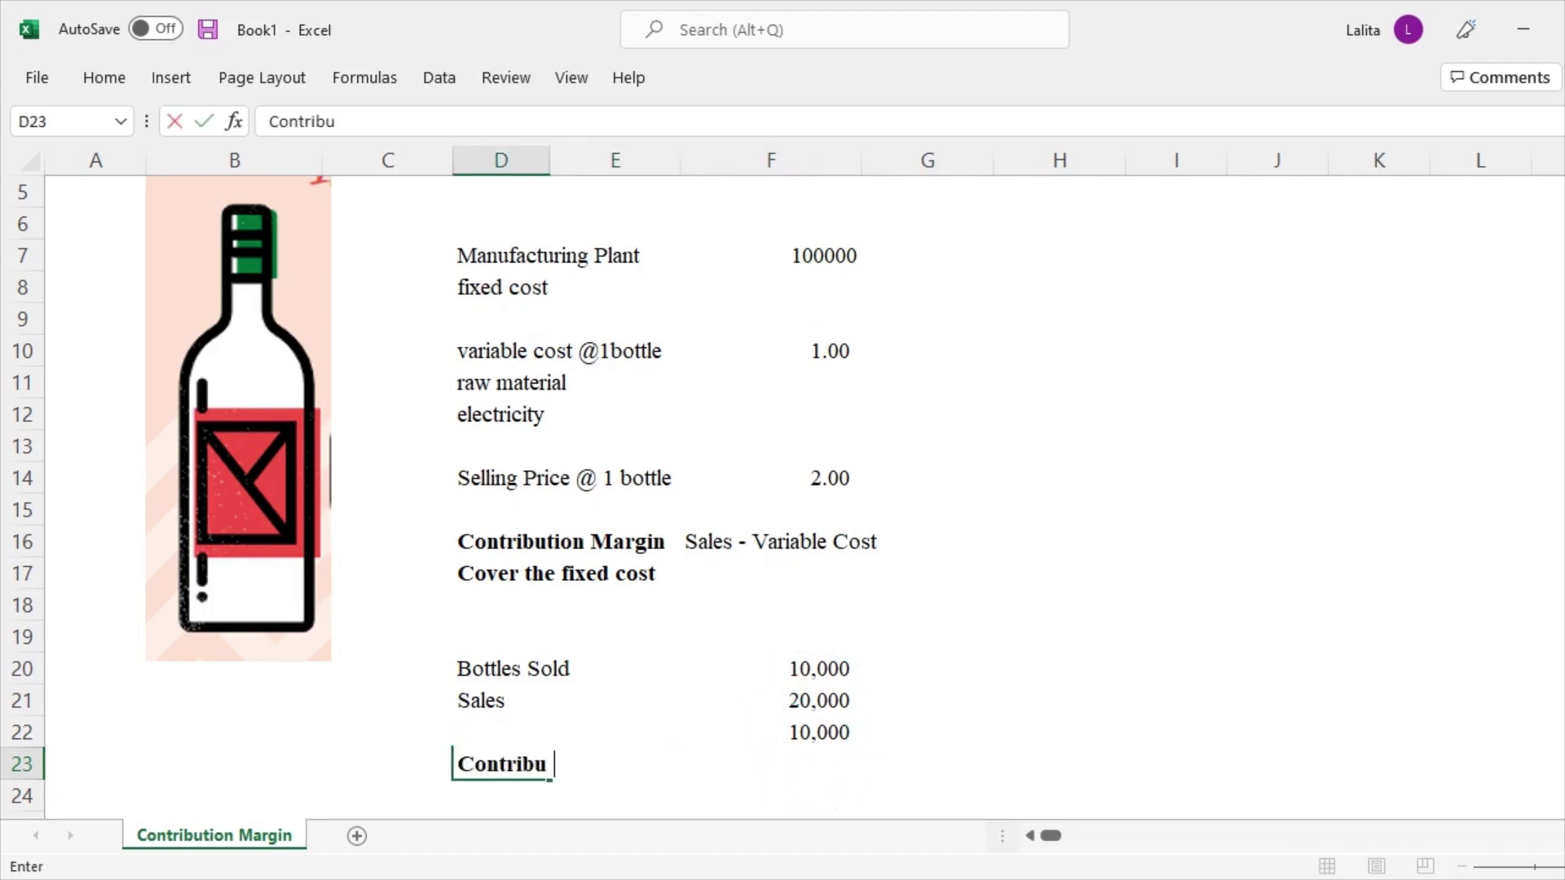
key(Return)
key(Up)
key(Right)
key(Right)
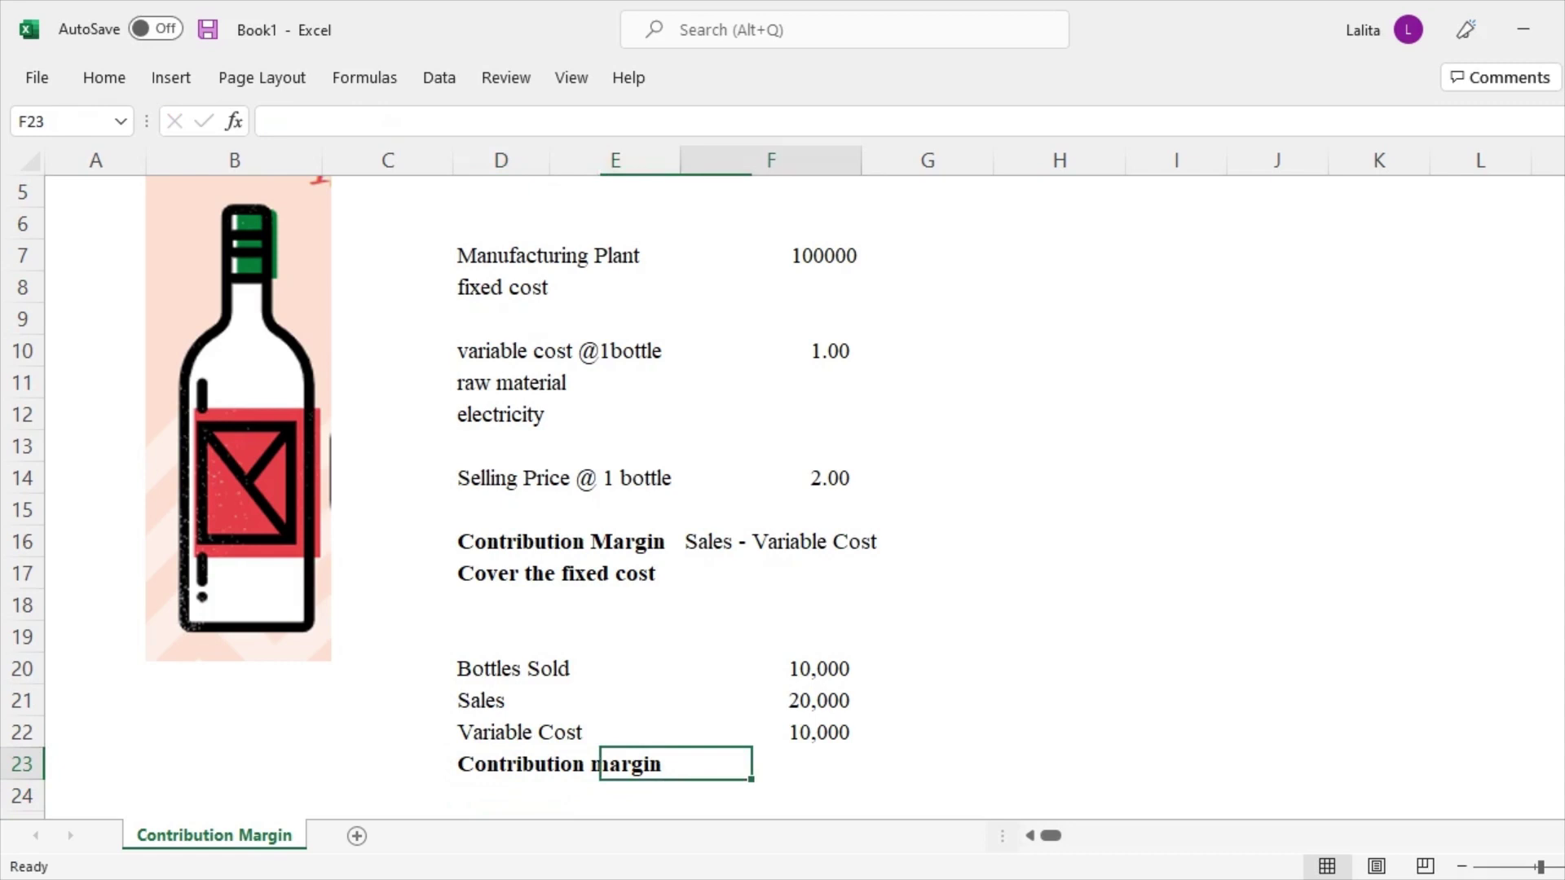
text(=)
key(Up)
key(Up)
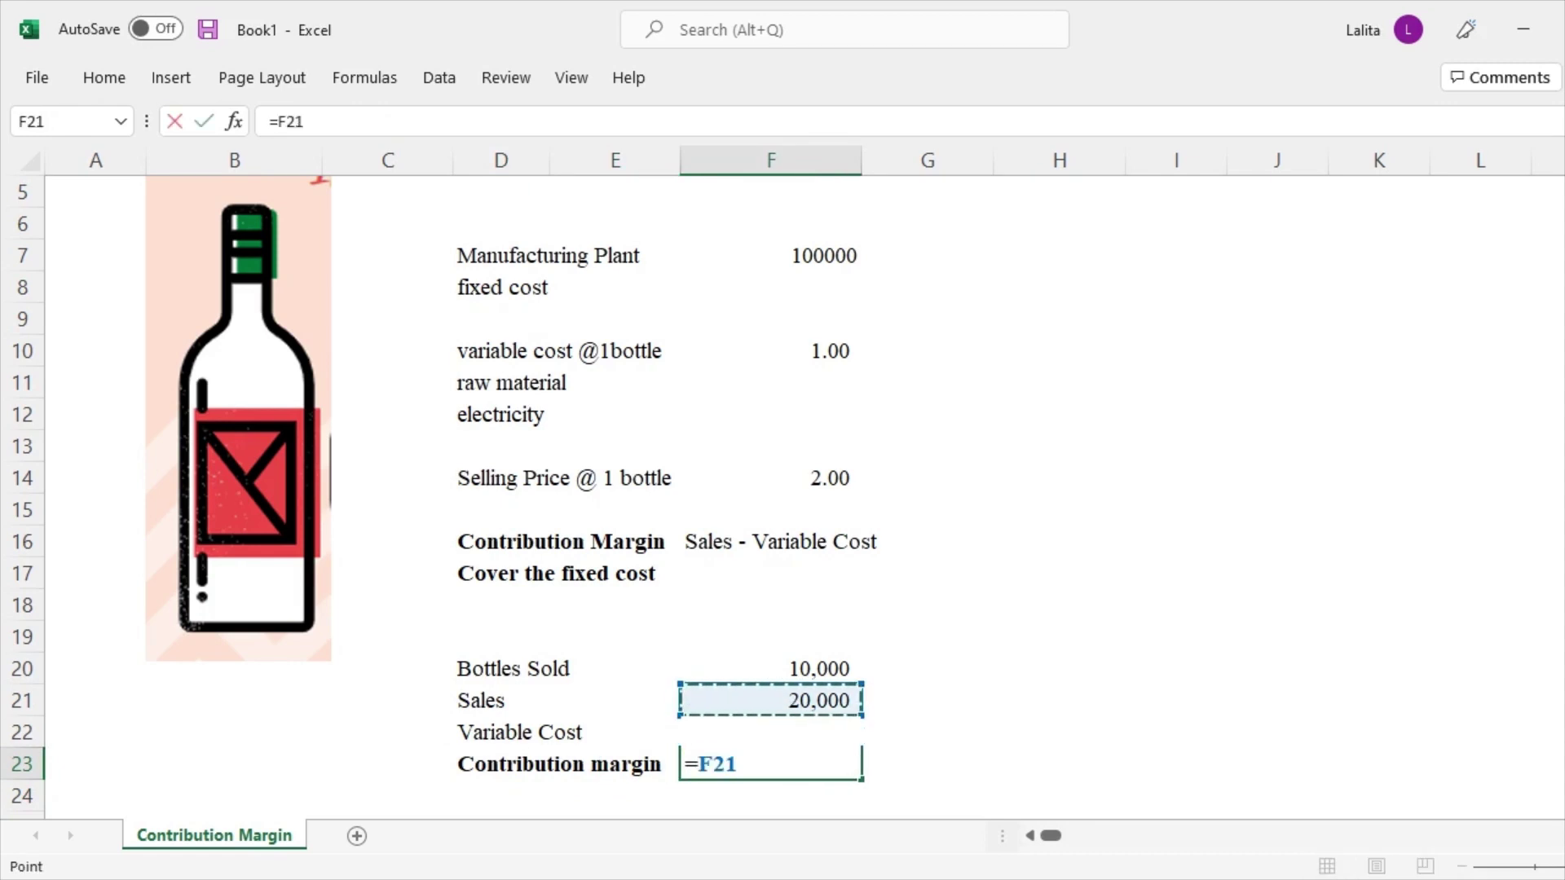
text(-)
key(Up)
key(Return)
Review the 100000 plant fixed cost and the margin formula in F23
key(Down)
key(Down)
key(Down)
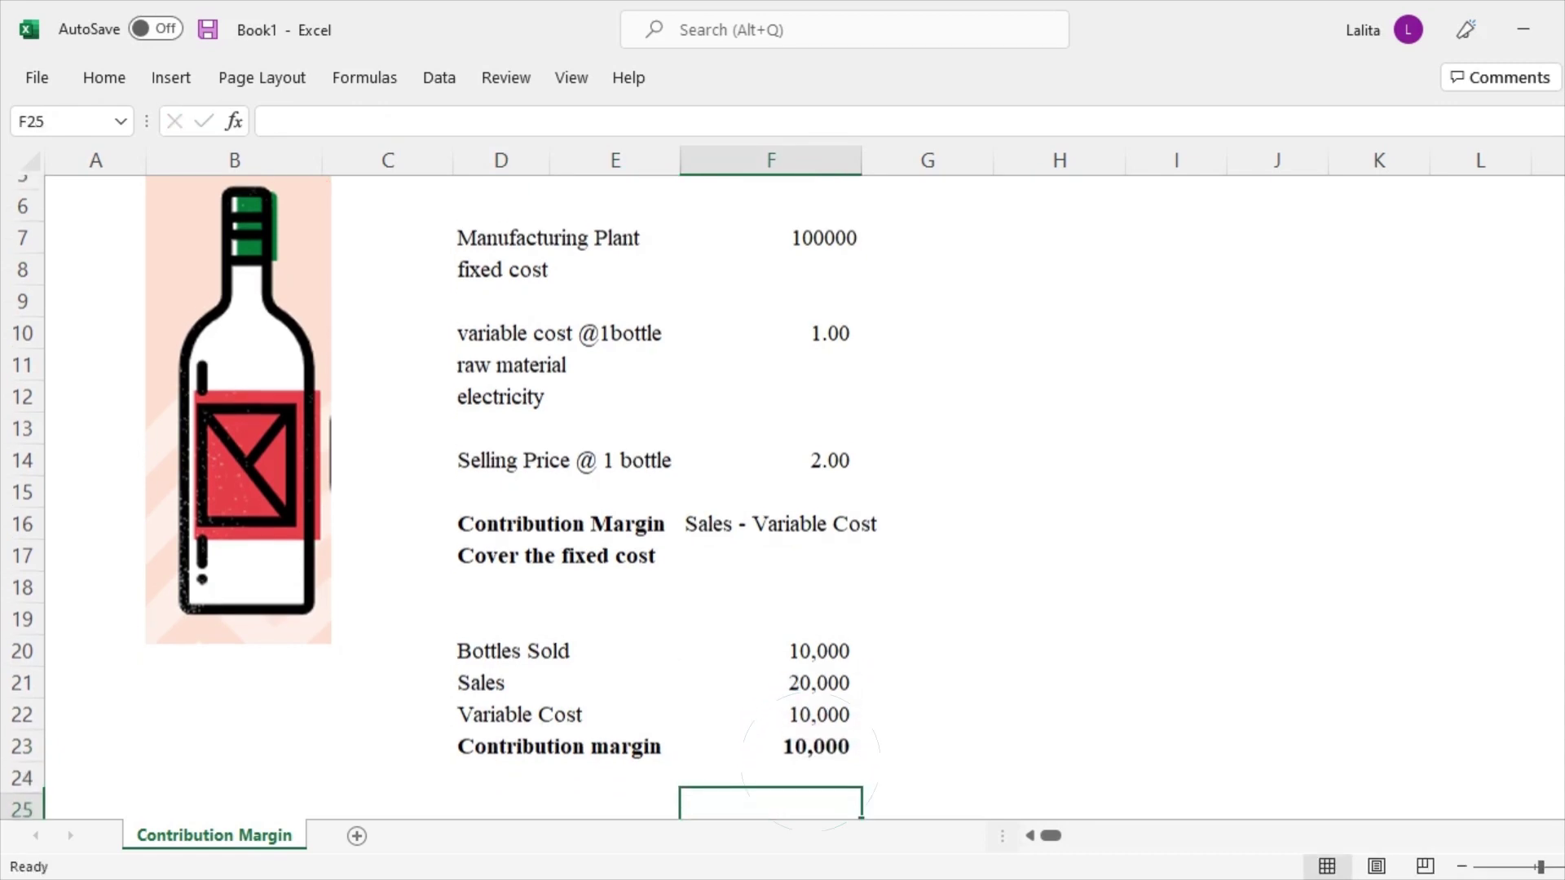
key(Up)
key(Up)
key(Up)
key(Left)
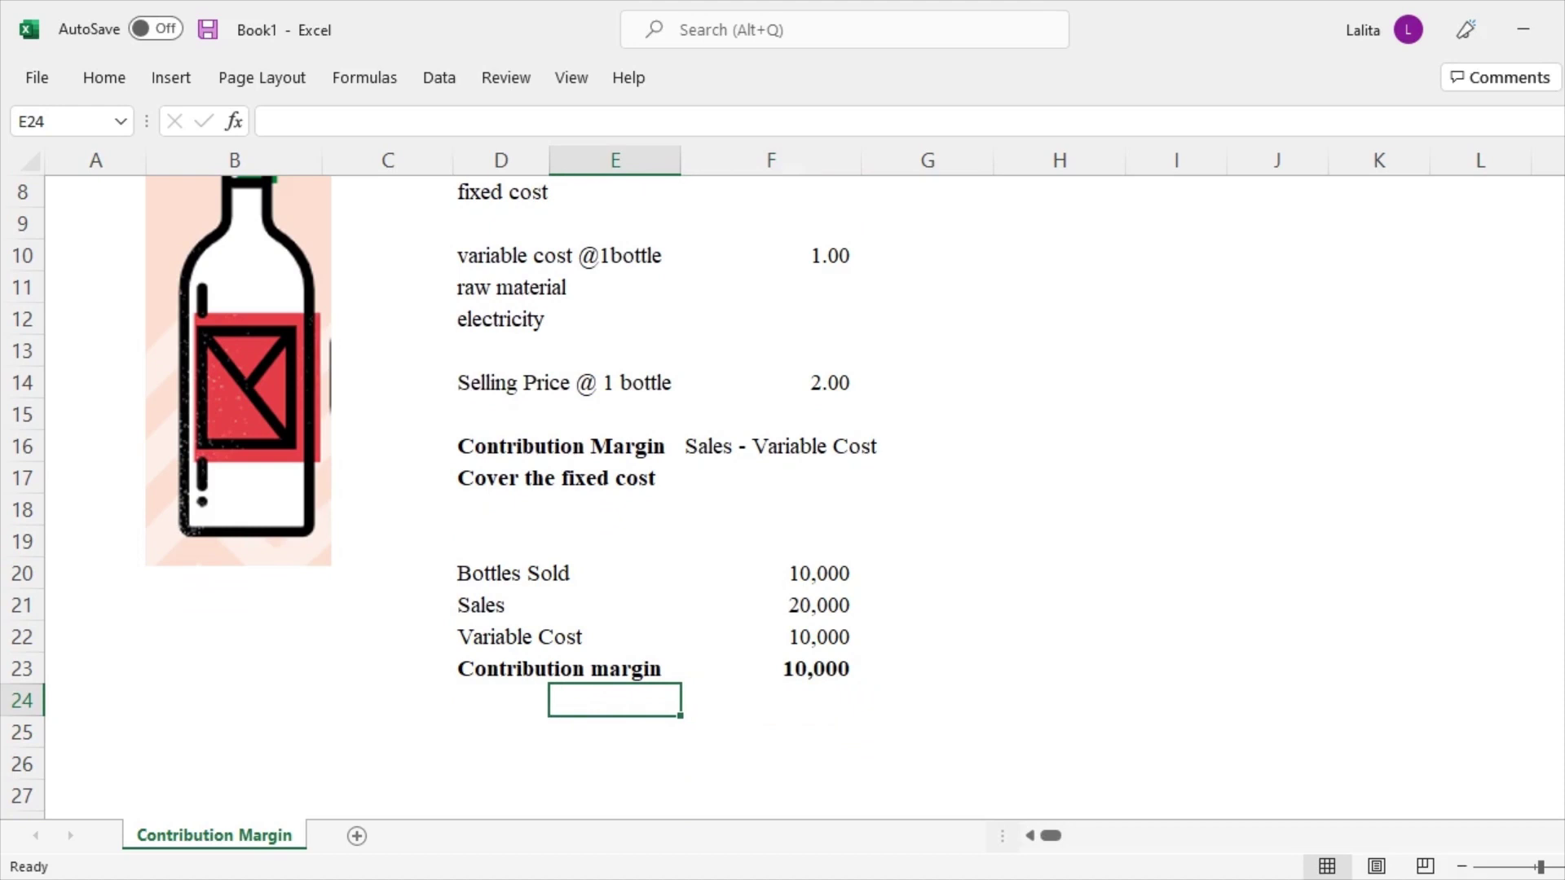
scroll(440, 497, up, 2)
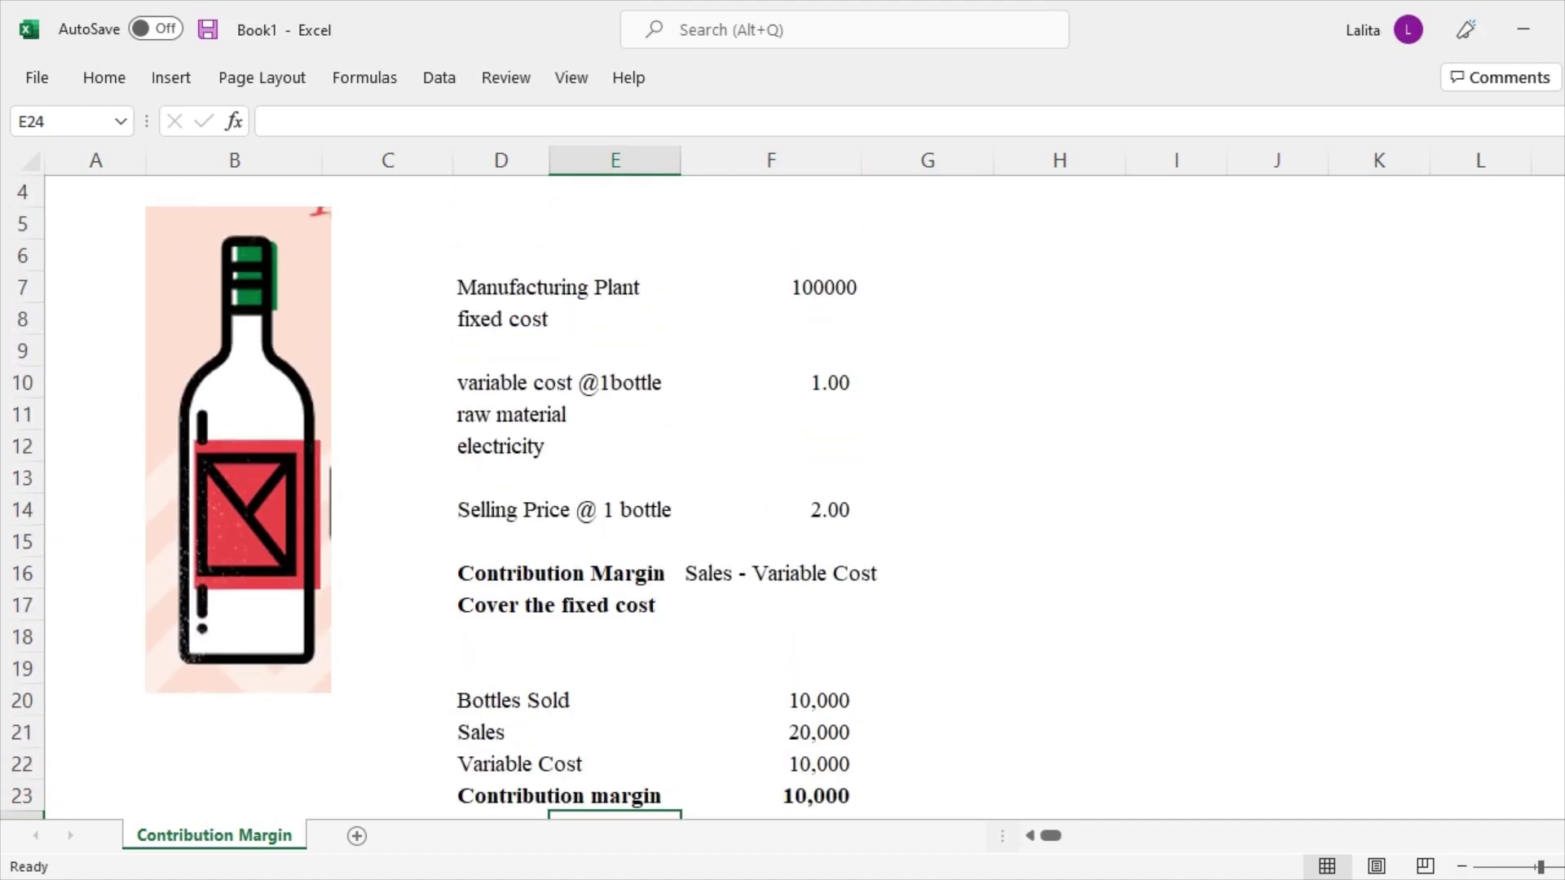
click(770, 287)
scroll(440, 494, down, 2)
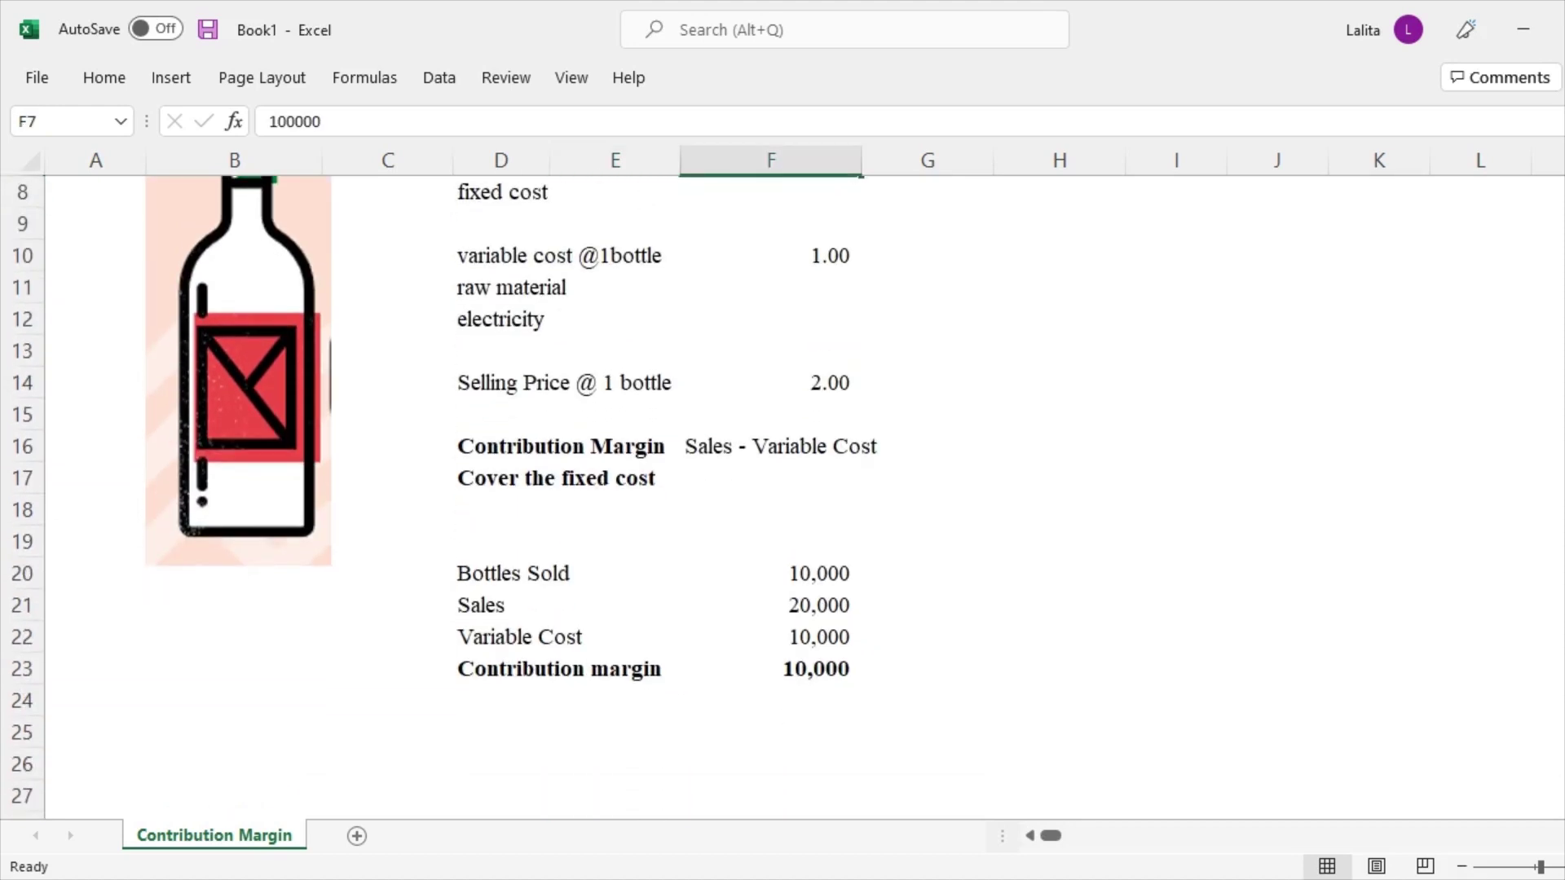
click(538, 668)
click(815, 668)
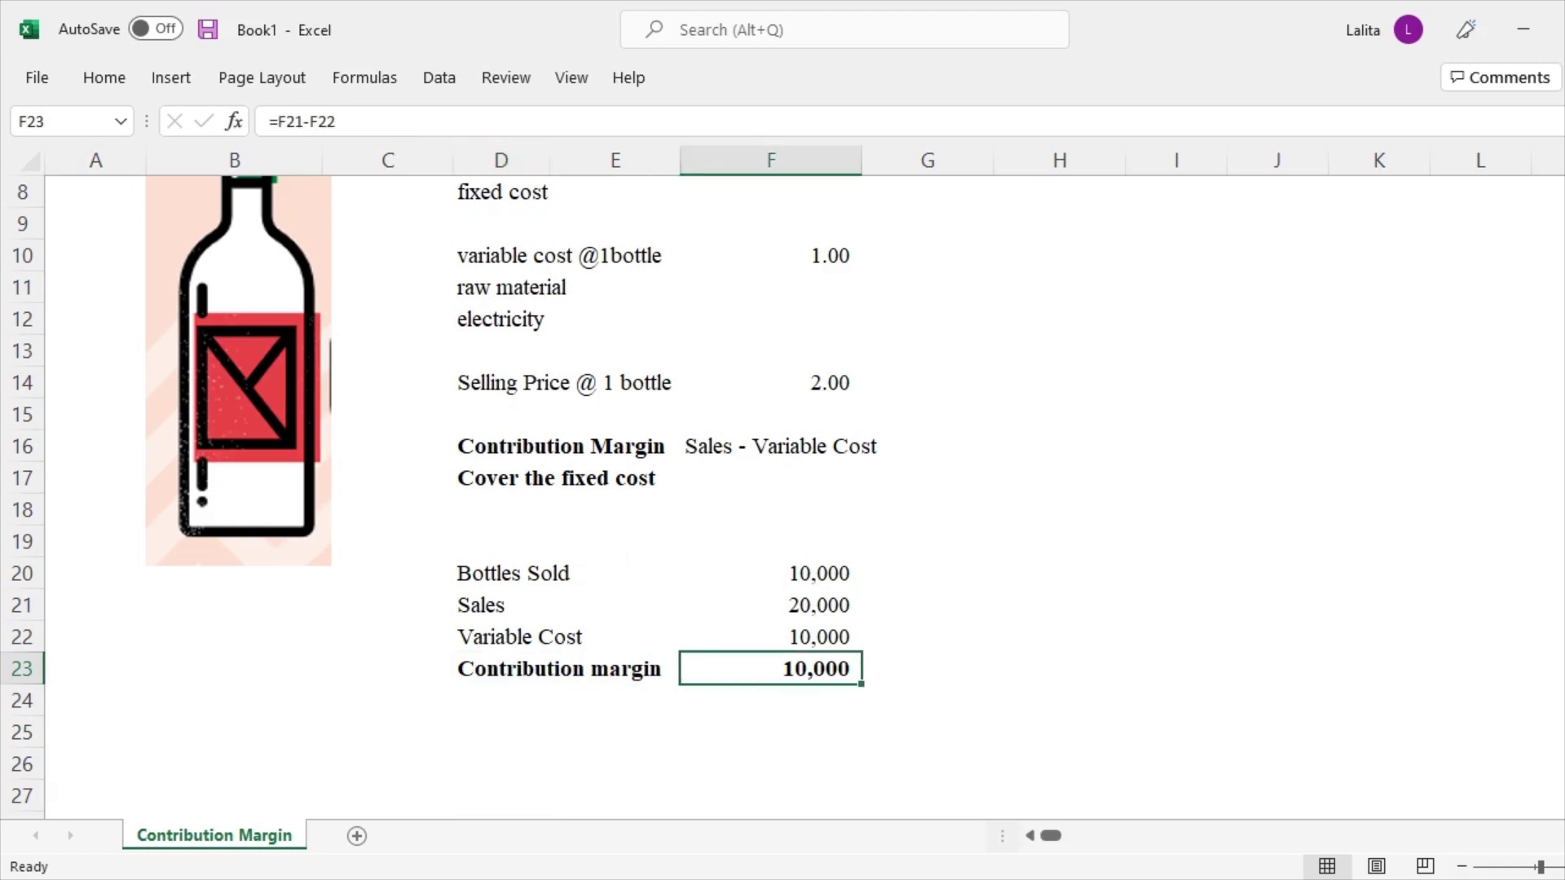
scroll(440, 494, up, 2)
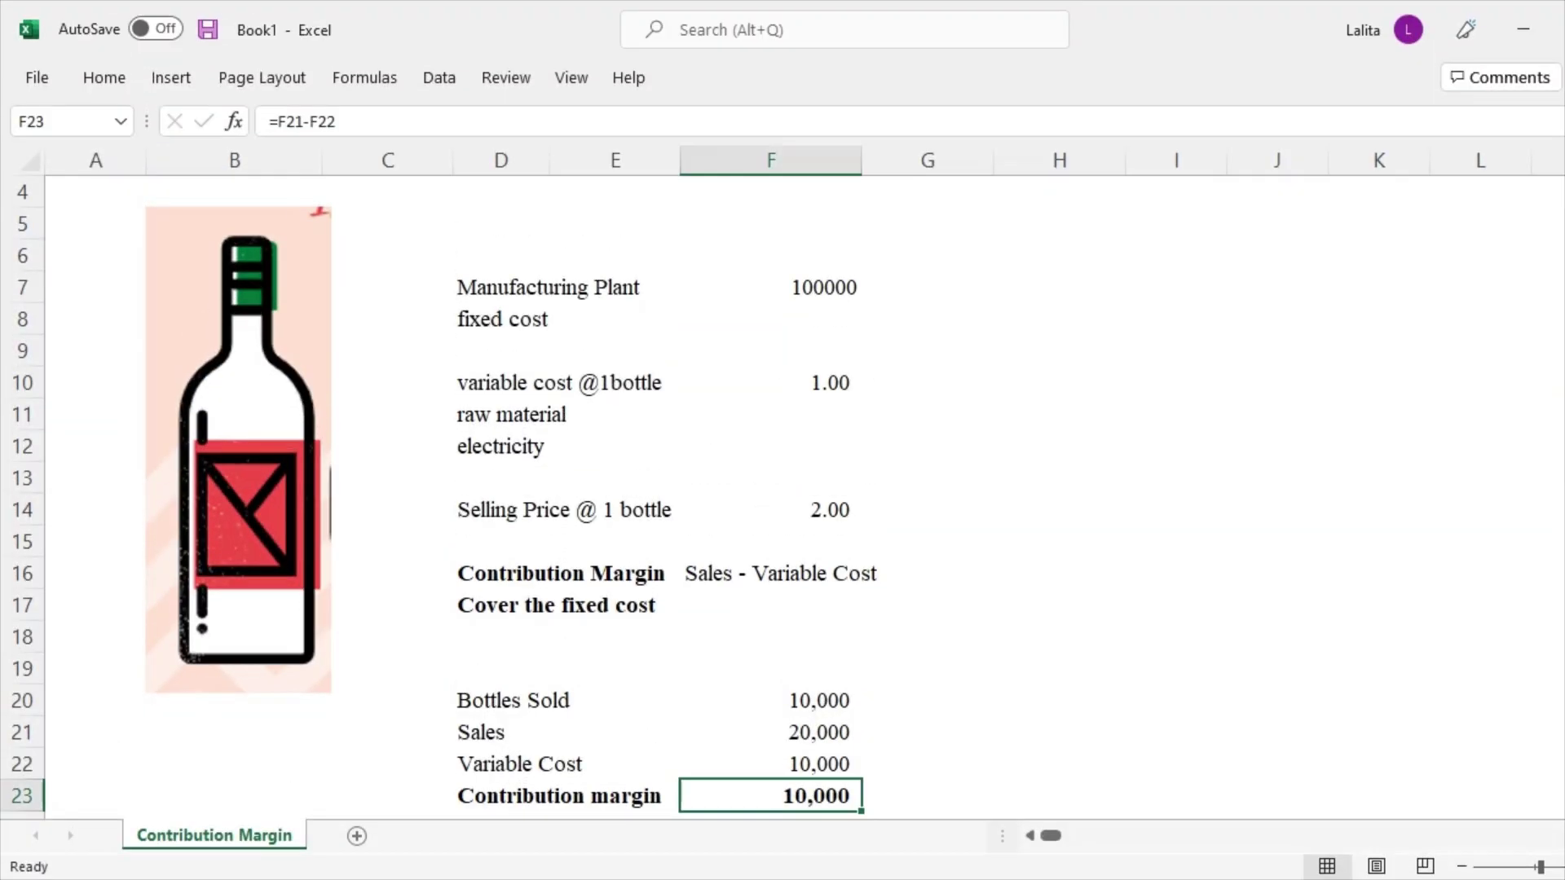
Copy the bottle count into G20 and change it to 100000
click(771, 764)
click(770, 700)
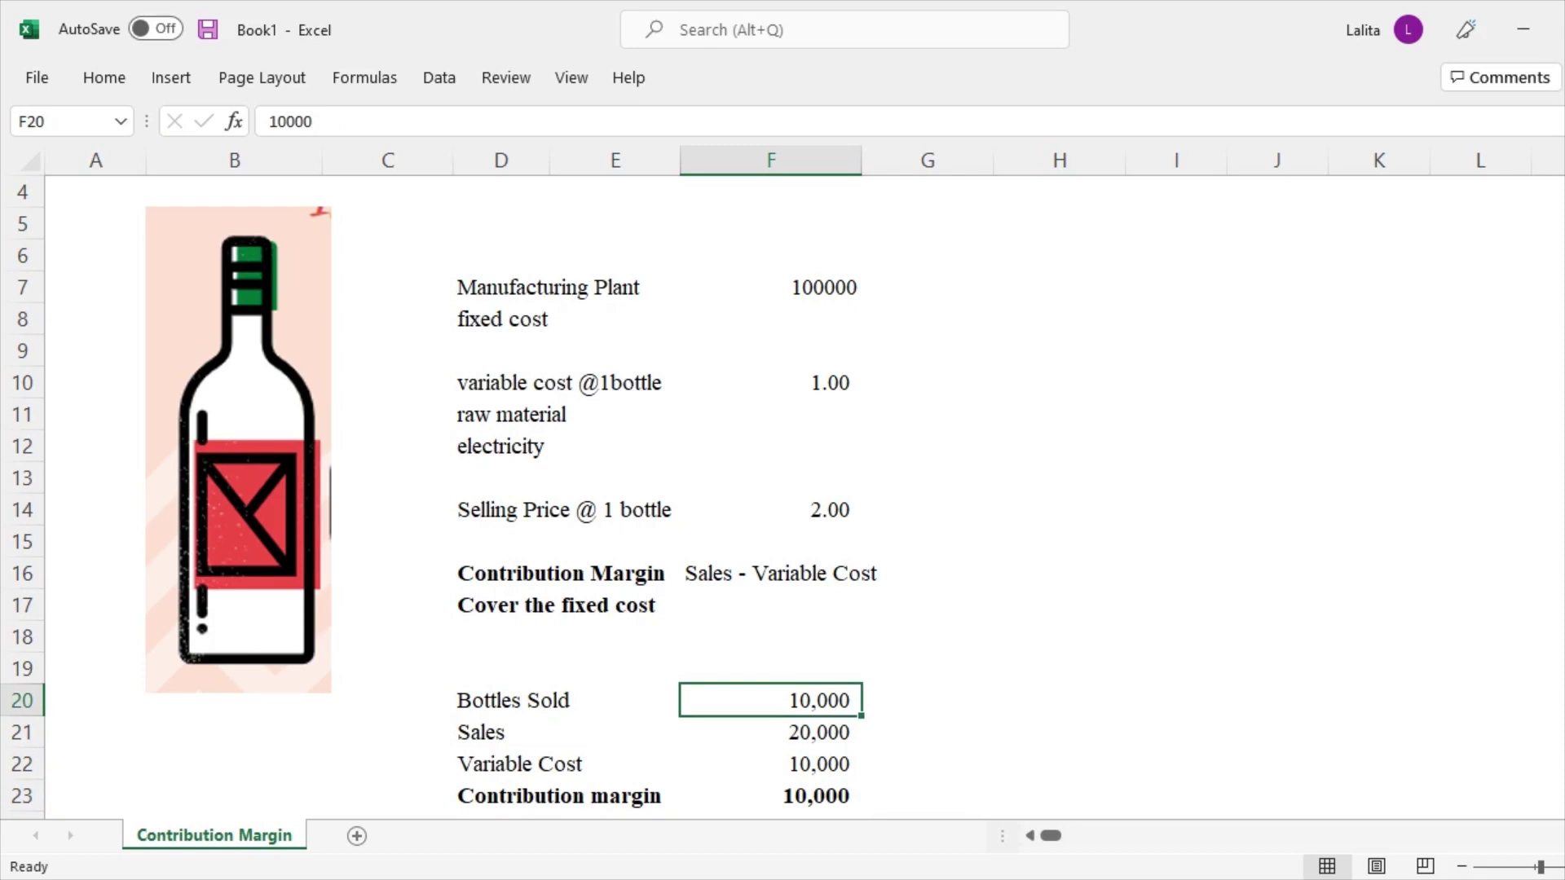
key(ctrl+c)
click(928, 700)
key(ctrl+v)
key(F2)
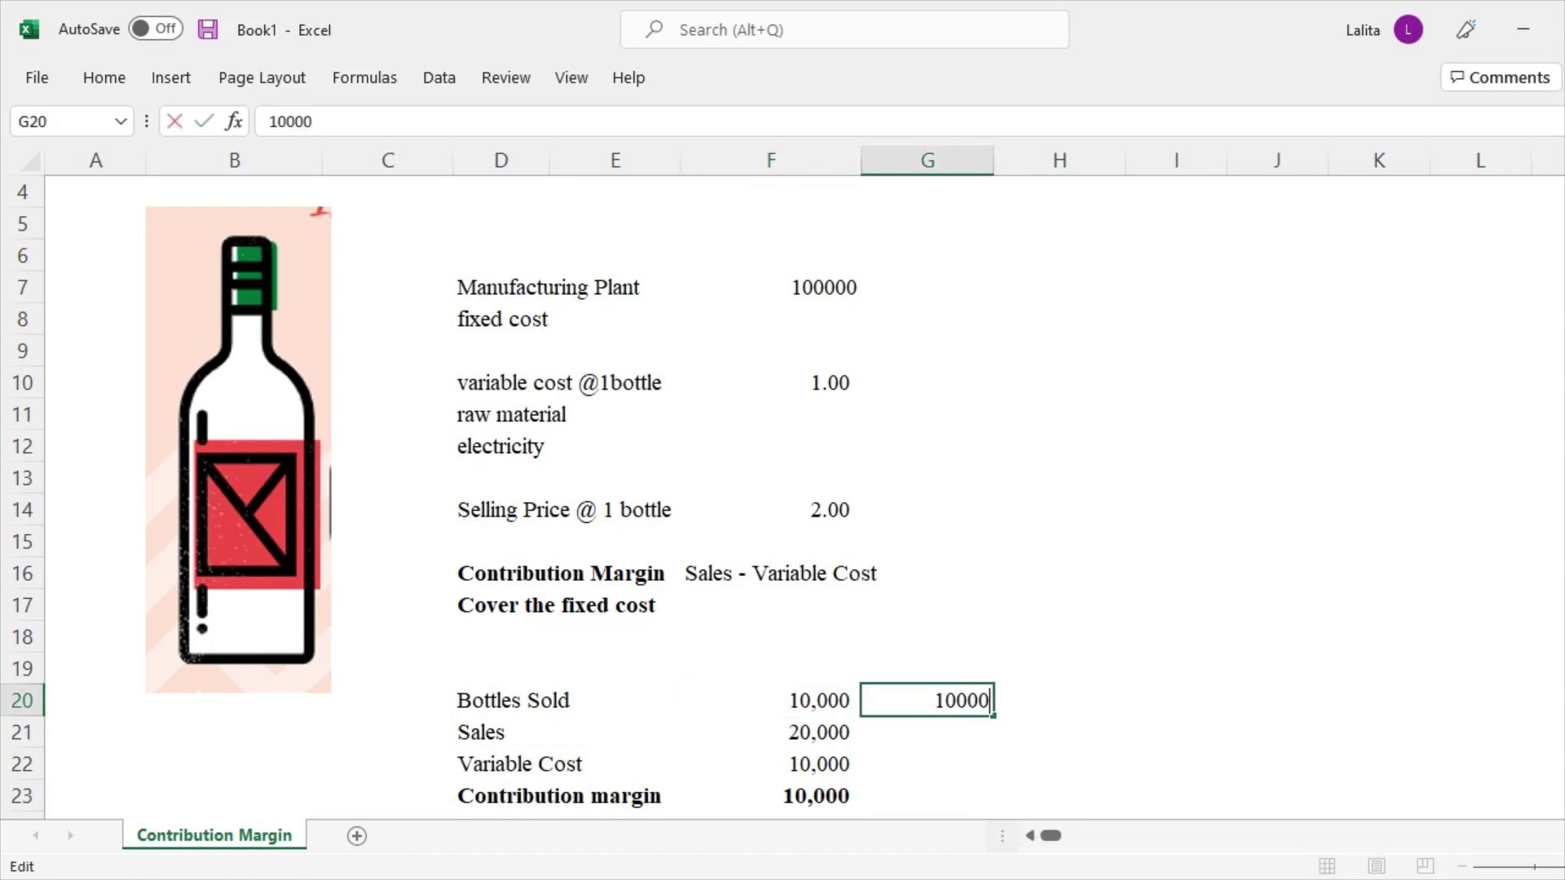
text(0)
key(Return)
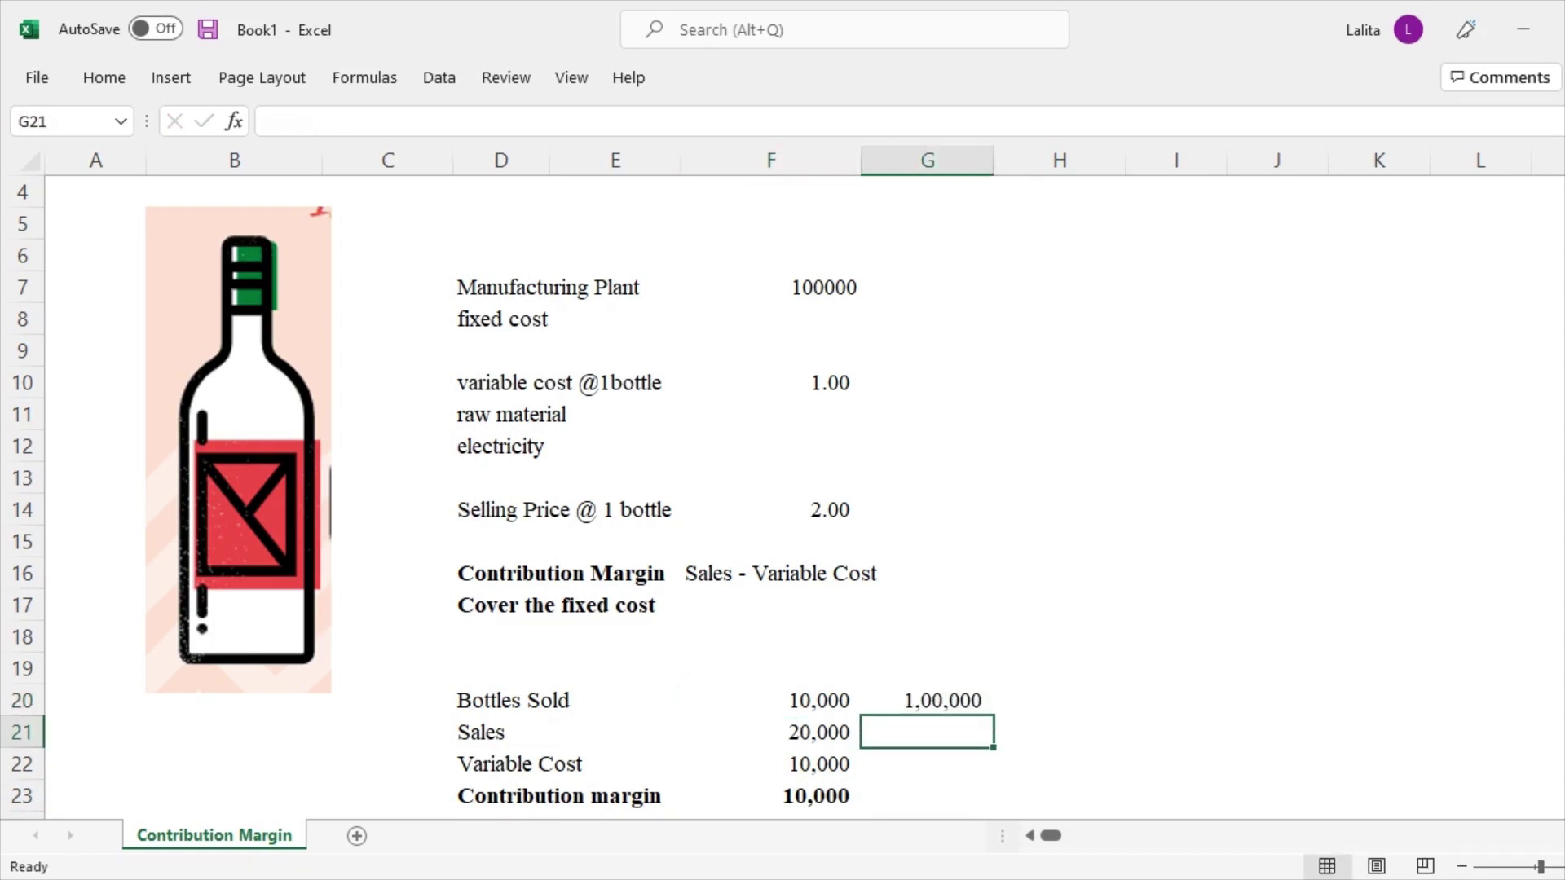
Enter =G20*F14 in G21, giving Sales of 2,00,000
scroll(782, 489, down, 2)
click(770, 604)
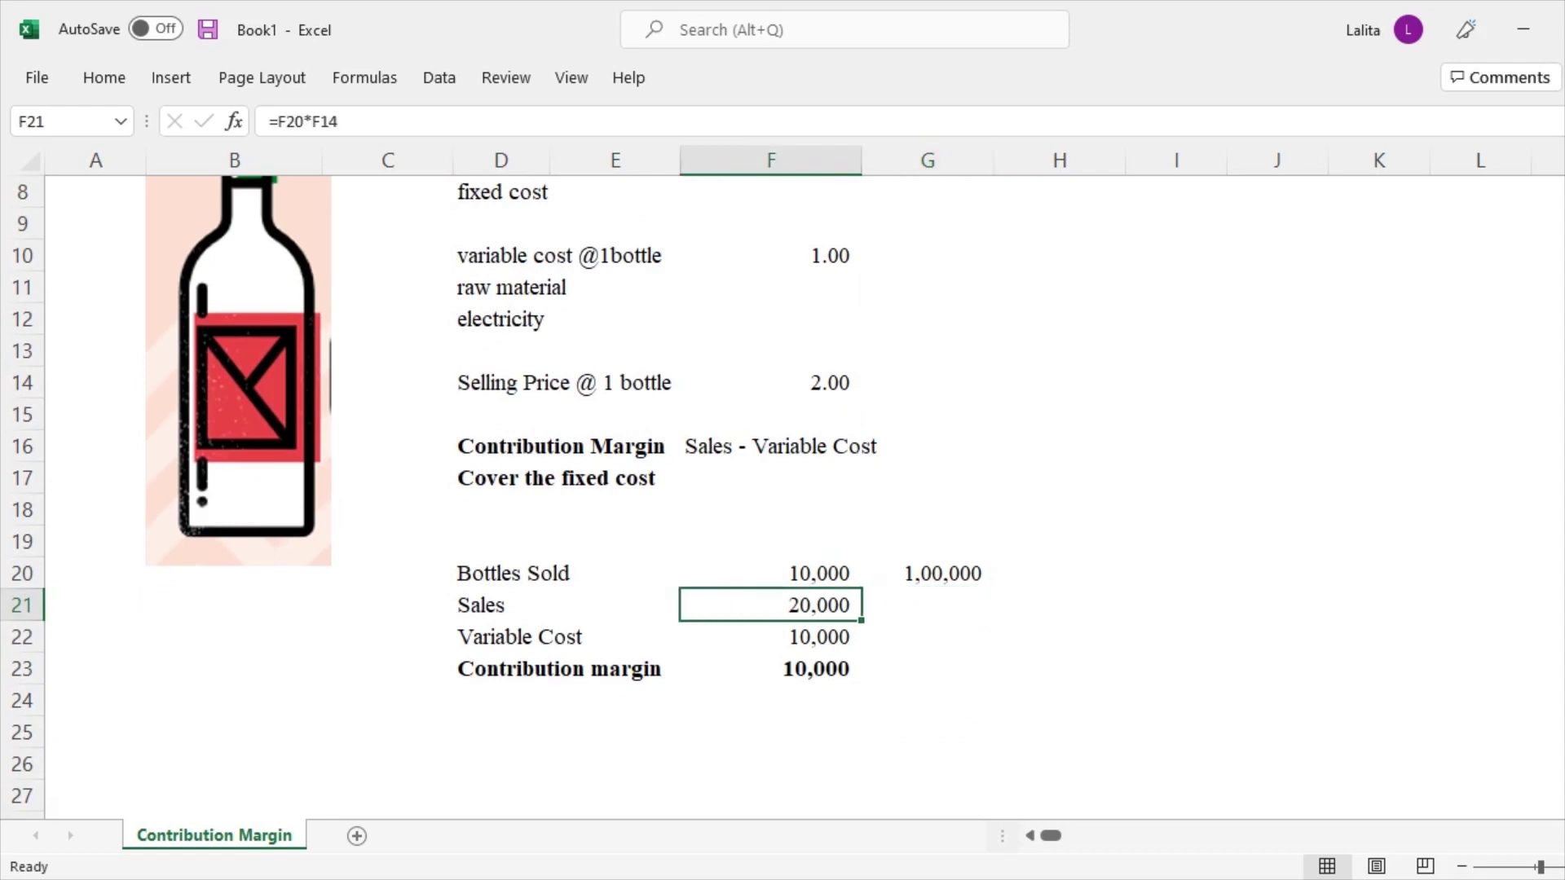
click(927, 605)
text(=)
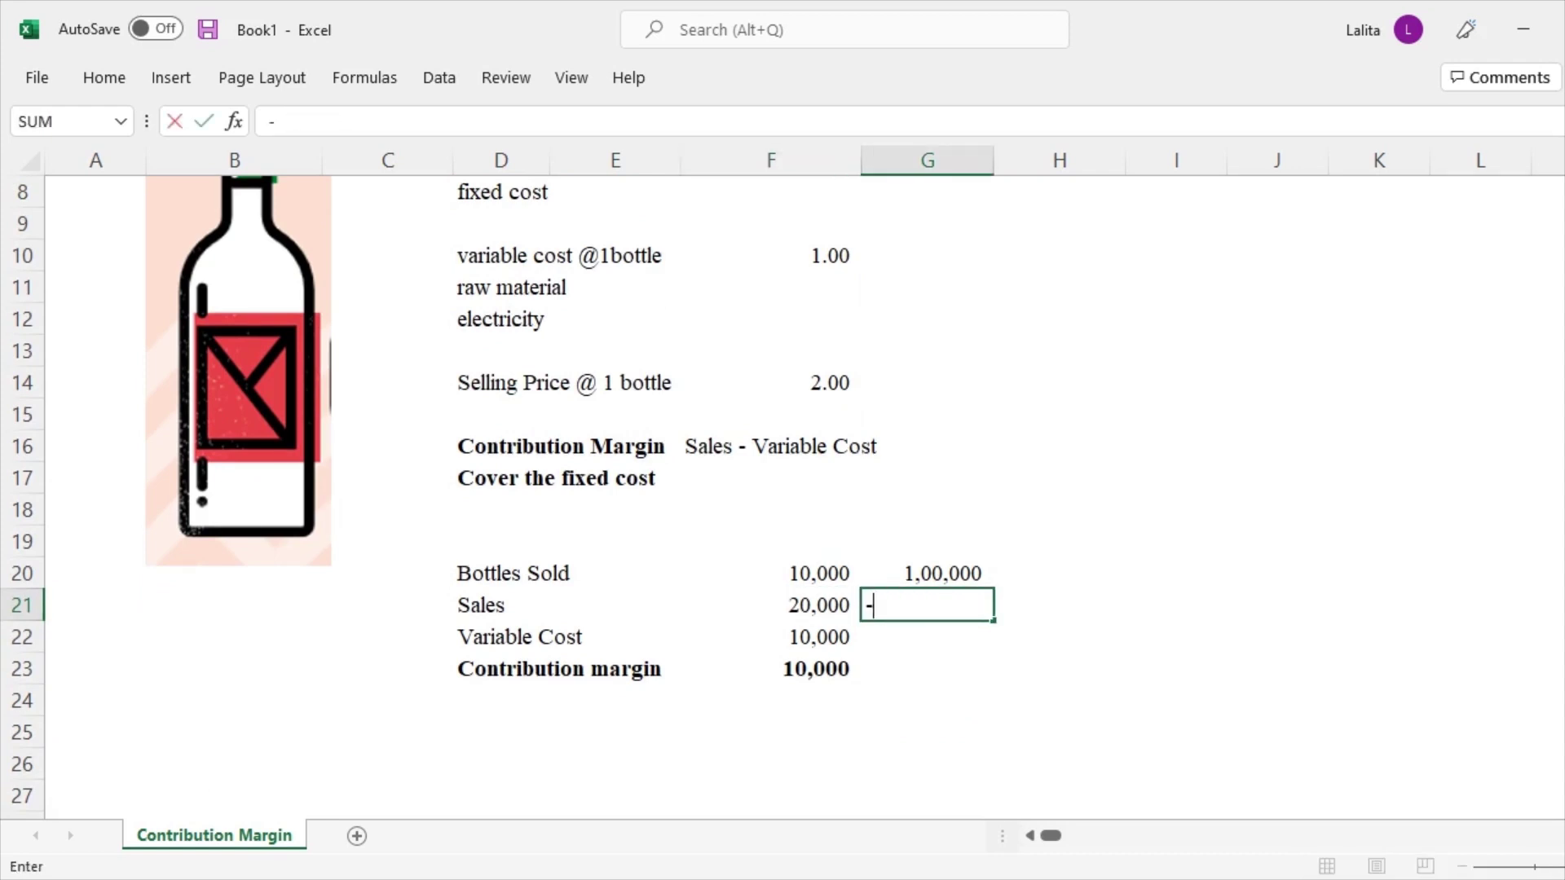
key(Escape)
text(=)
key(Up)
text(*)
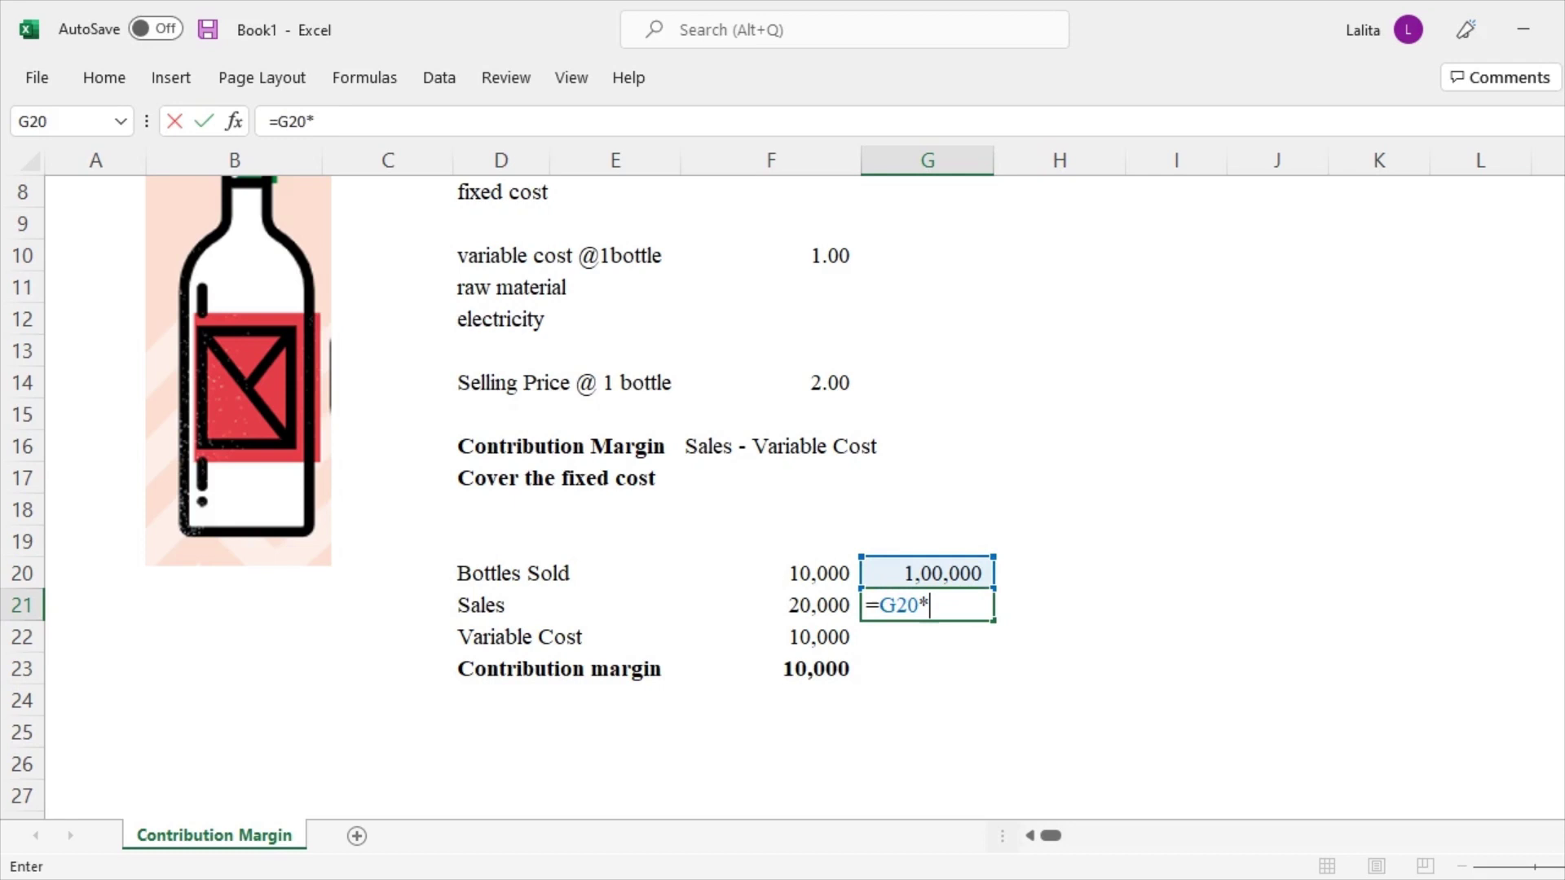
scroll(783, 490, up, 2)
click(830, 509)
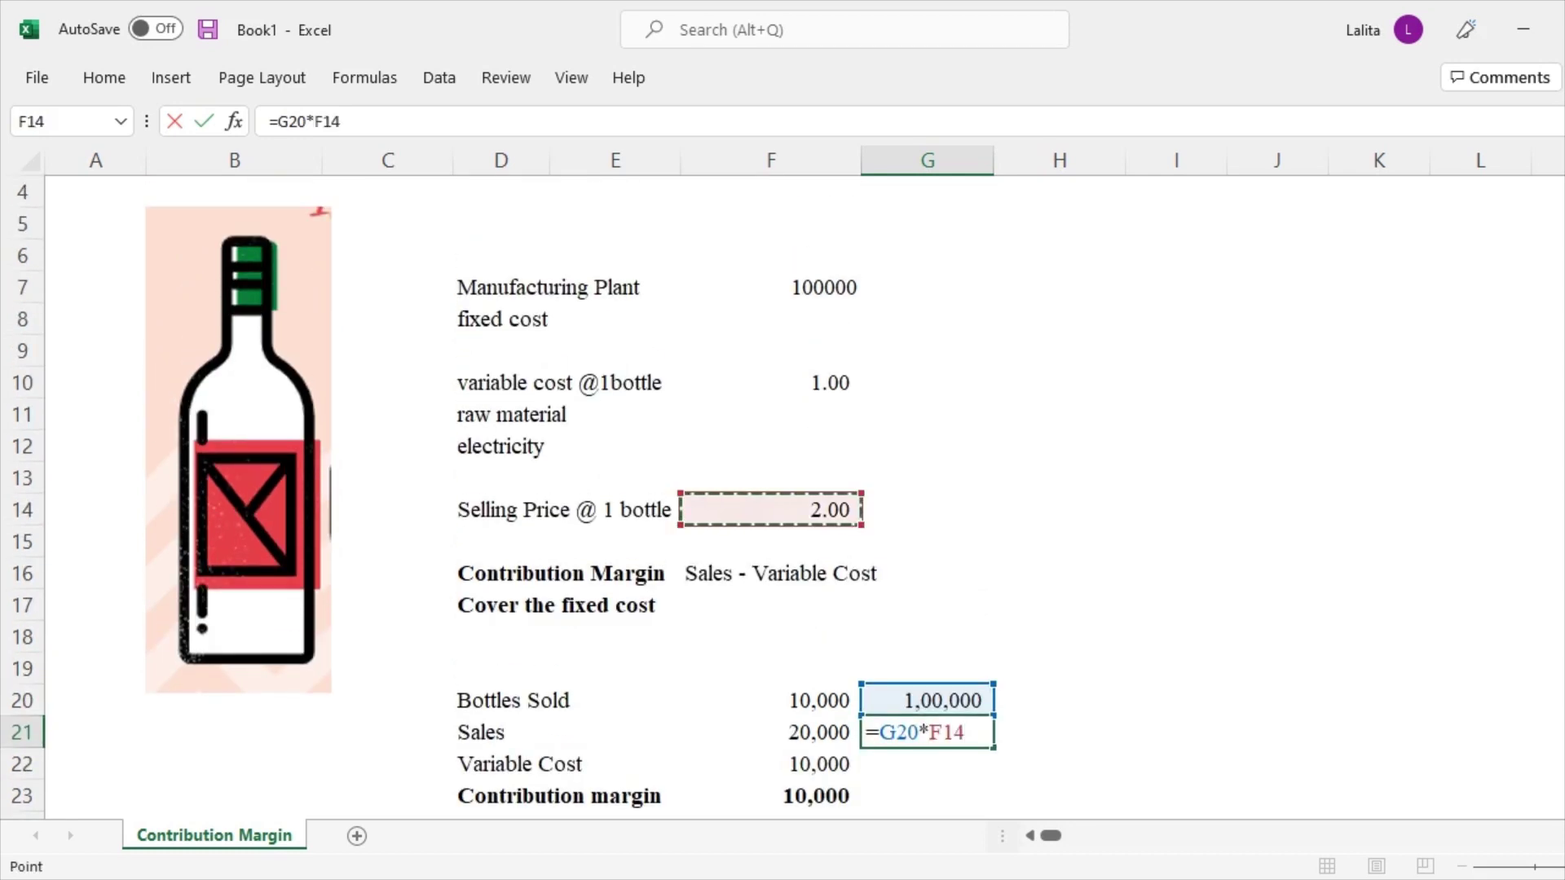
key(Return)
Enter =G20*F10 in G22, giving a Variable Cost of 1,00,000
text(=)
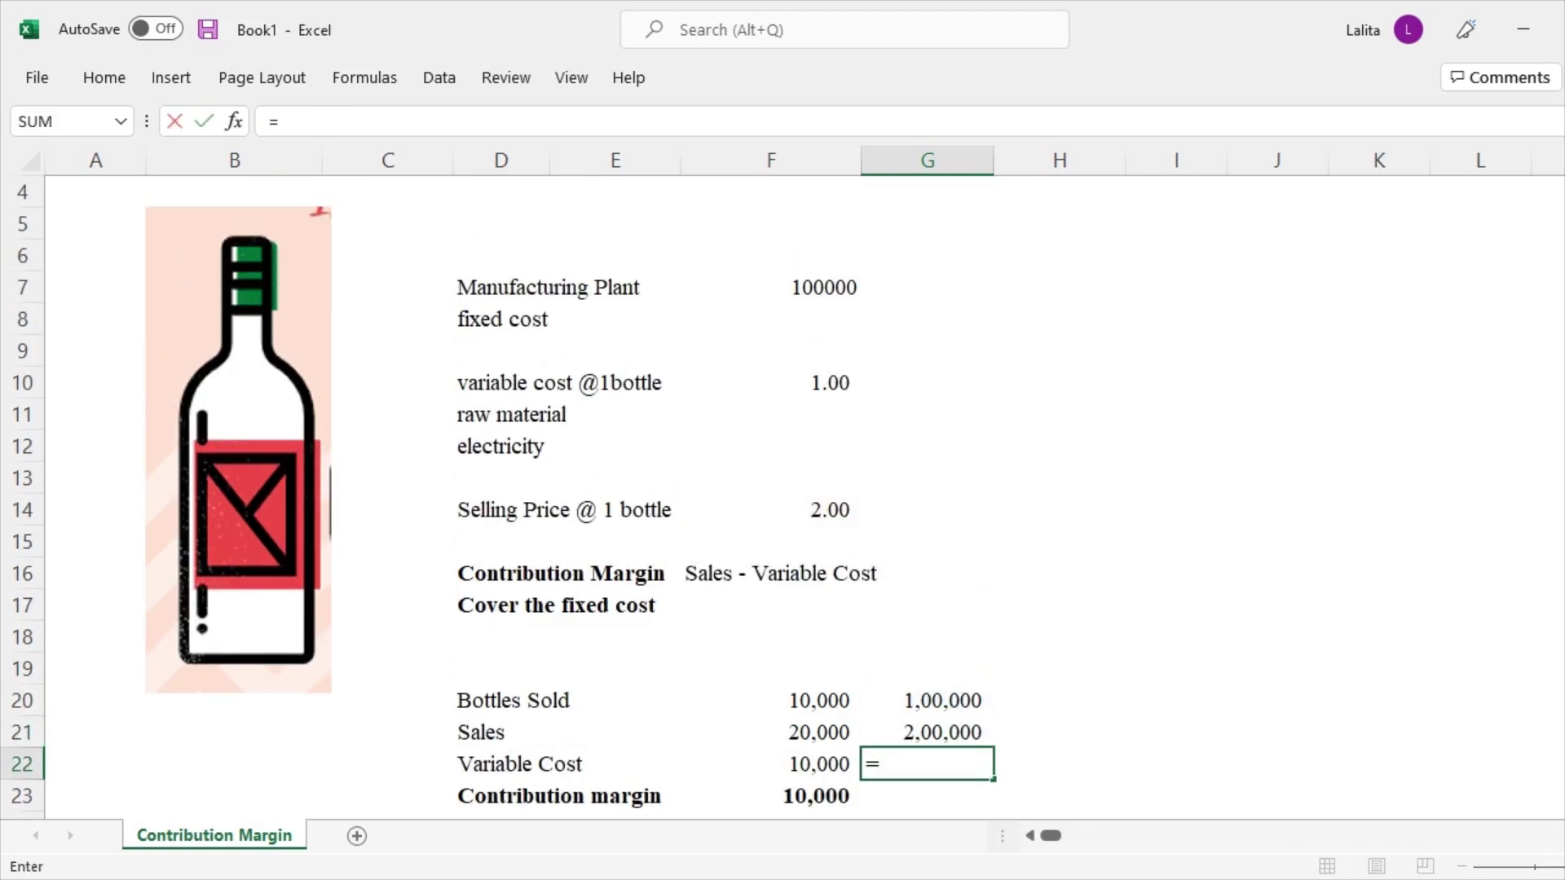
click(927, 700)
text(*)
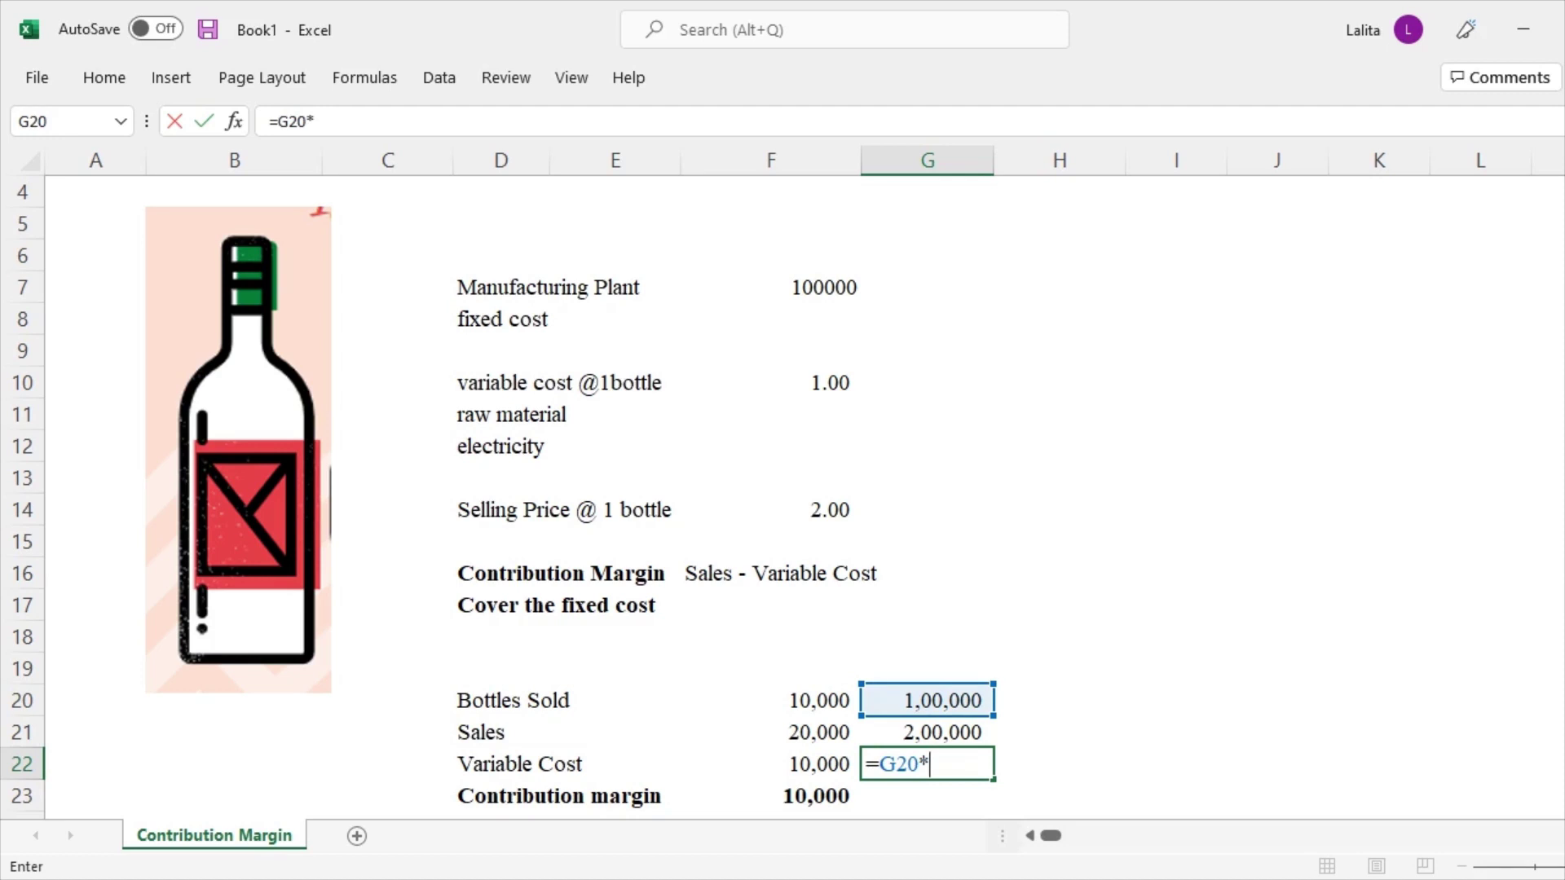
click(830, 382)
key(Return)
Copy the contribution margin formula from F23 to G23, giving 1,00,000
click(771, 795)
key(ctrl+c)
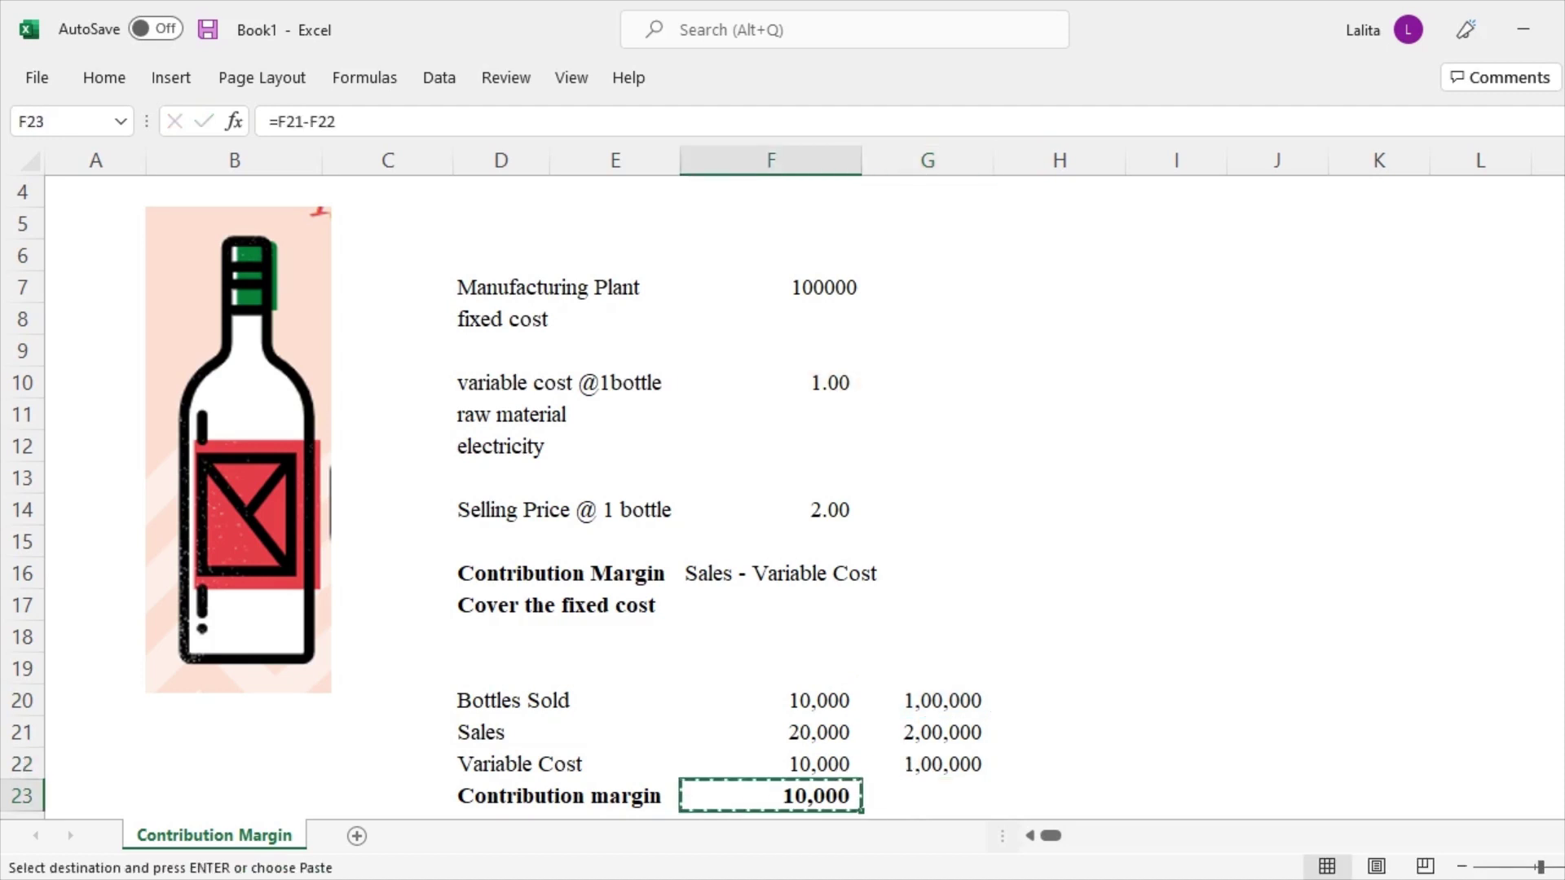
key(Right)
key(ctrl+v)
key(Down)
key(Up)
key(F2)
key(Escape)
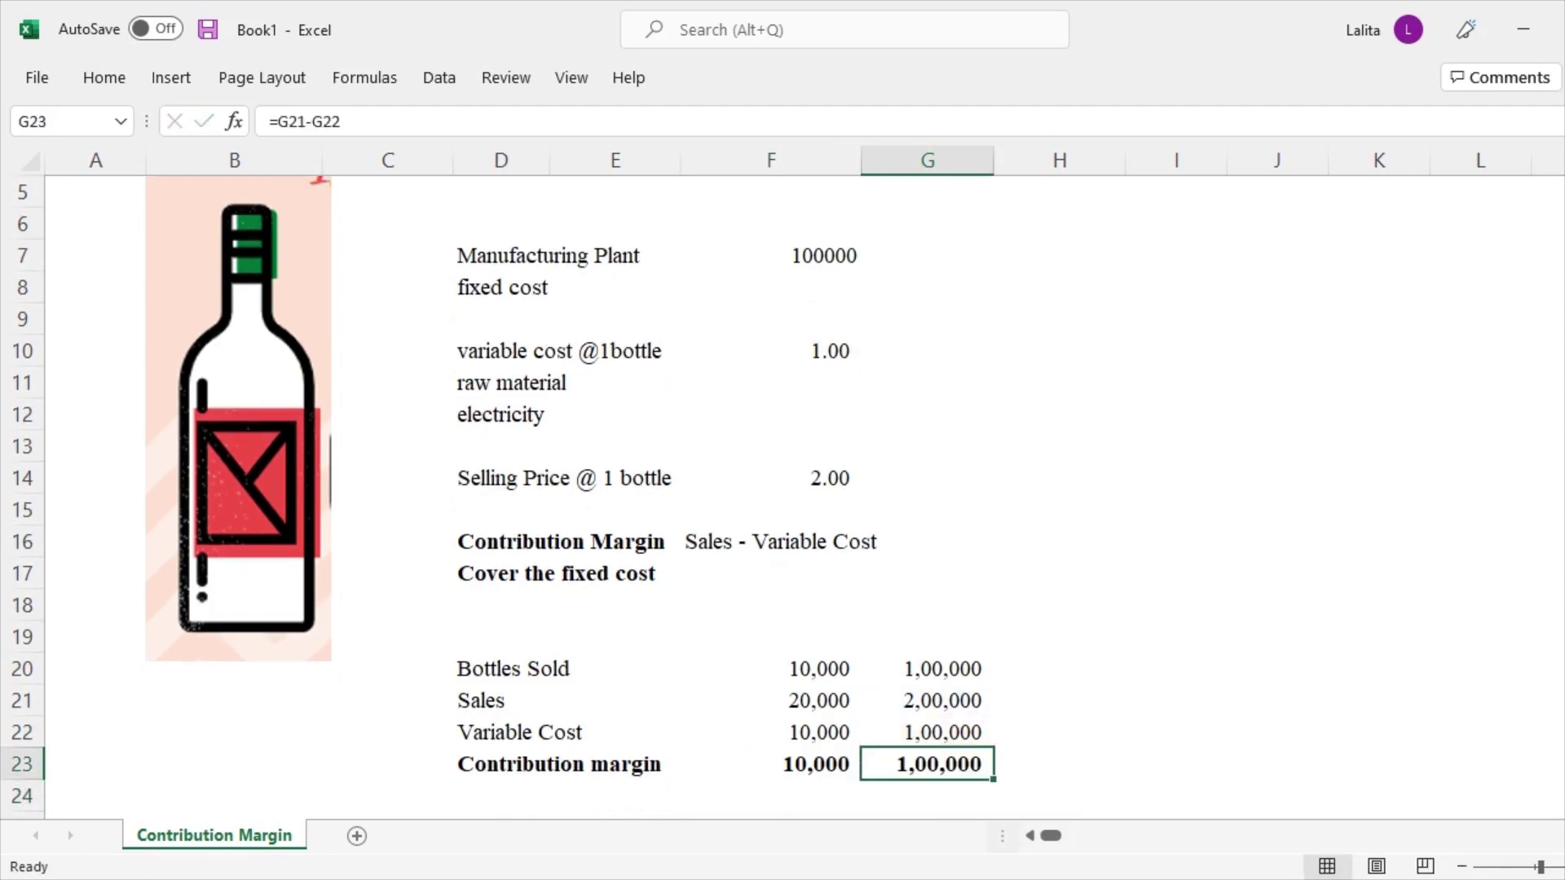
scroll(499, 496, down, 2)
Add a 'Fixedd Cost' row in D24 with 1,00,000 in G24
click(615, 669)
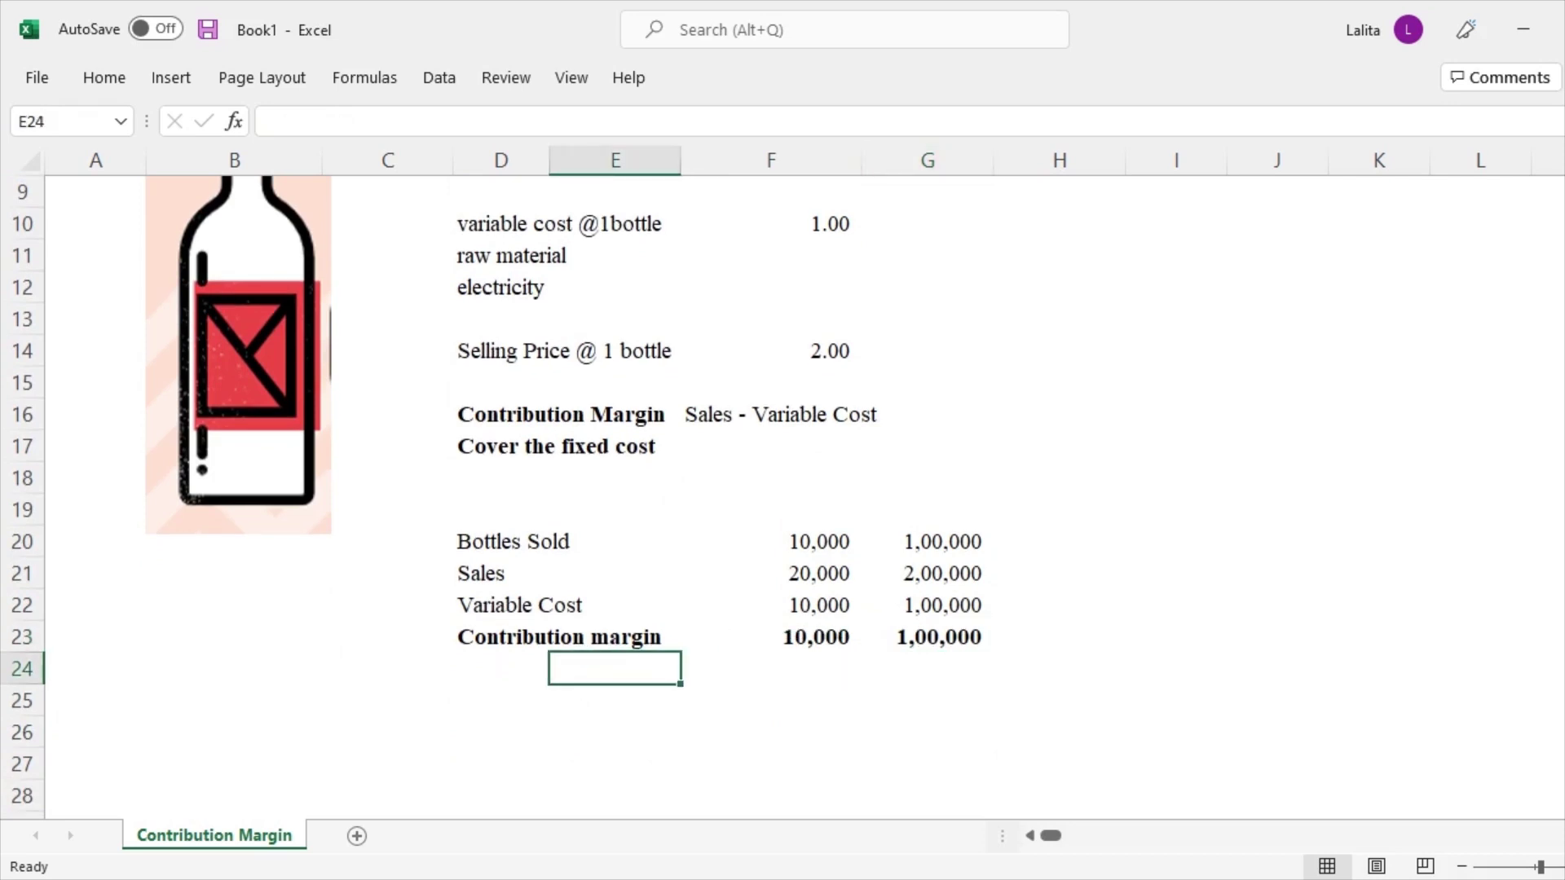
click(500, 669)
text(Fixedd Co)
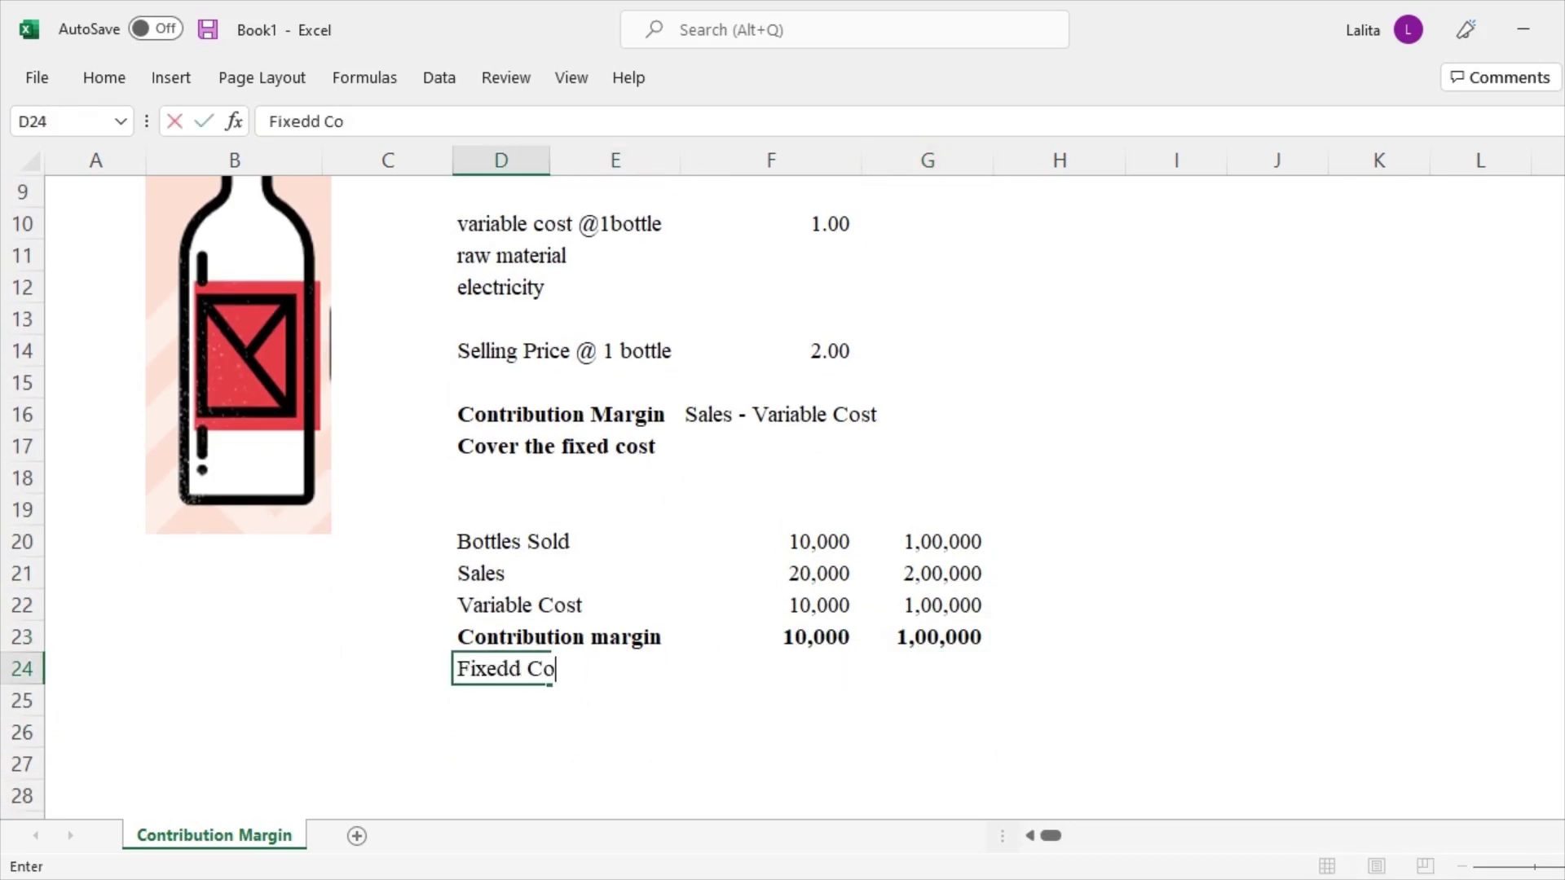
text(st)
key(Return)
click(771, 668)
click(928, 668)
text(1,0)
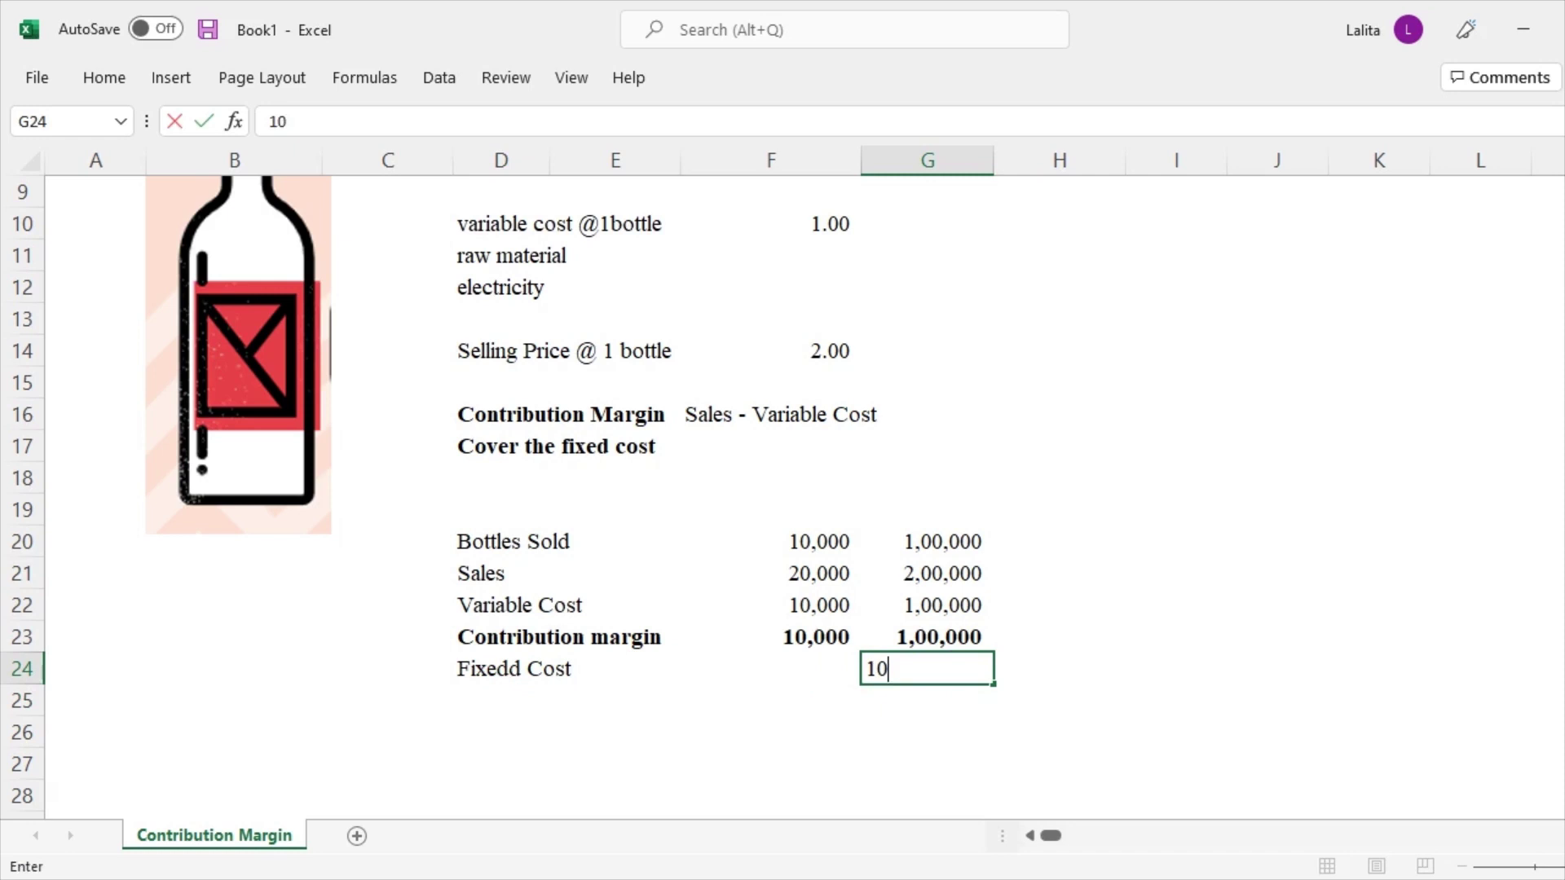
text(0,000)
key(Return)
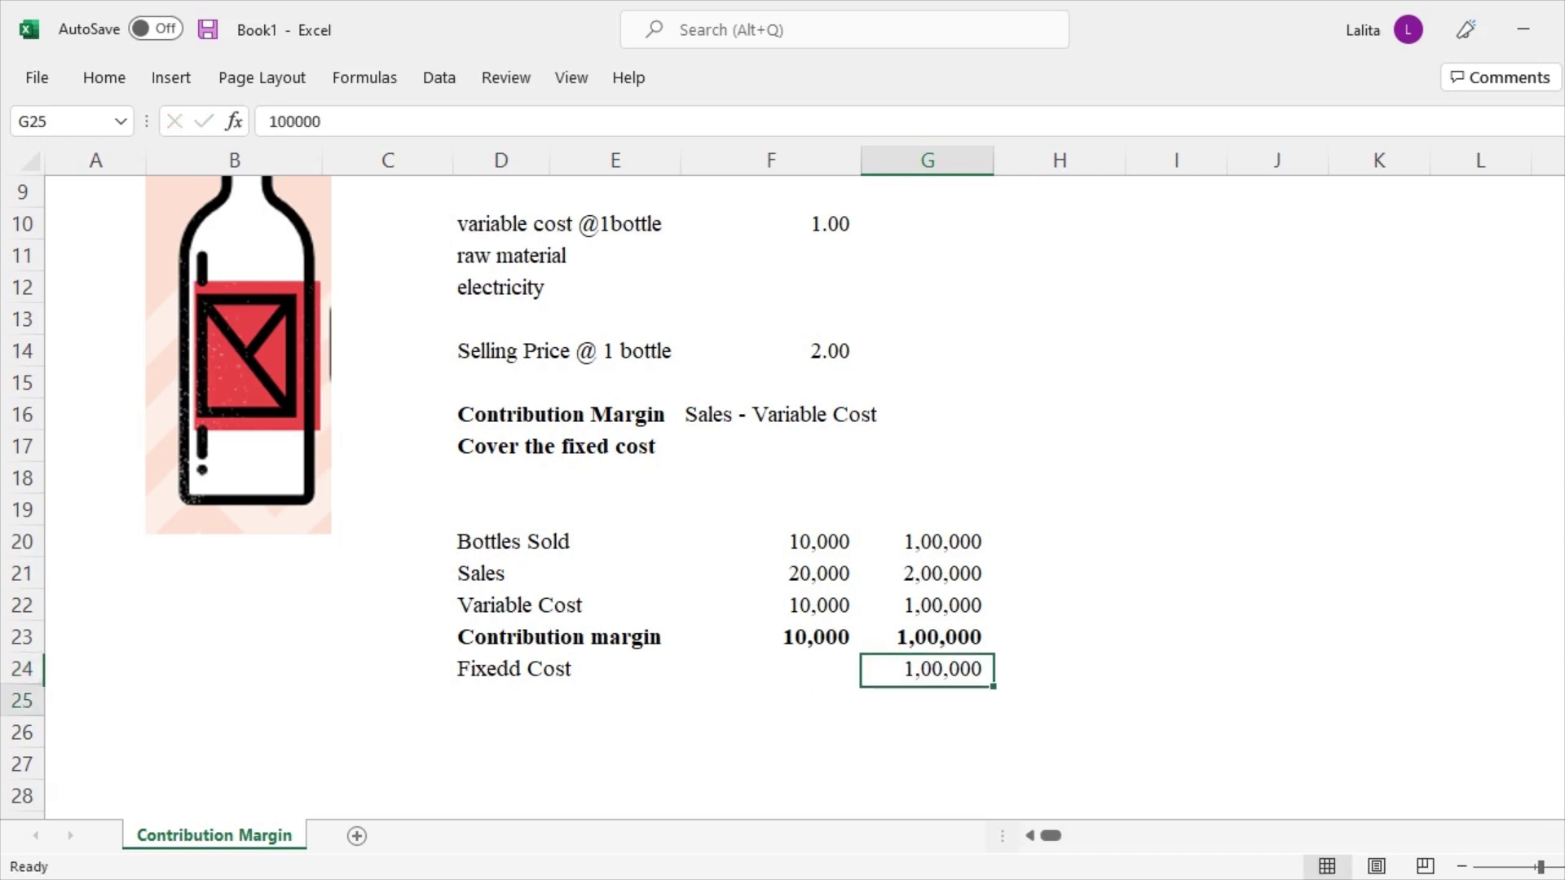
Add a 'Profit Before Tax' row with =G23-G24 in G25
click(771, 700)
click(501, 700)
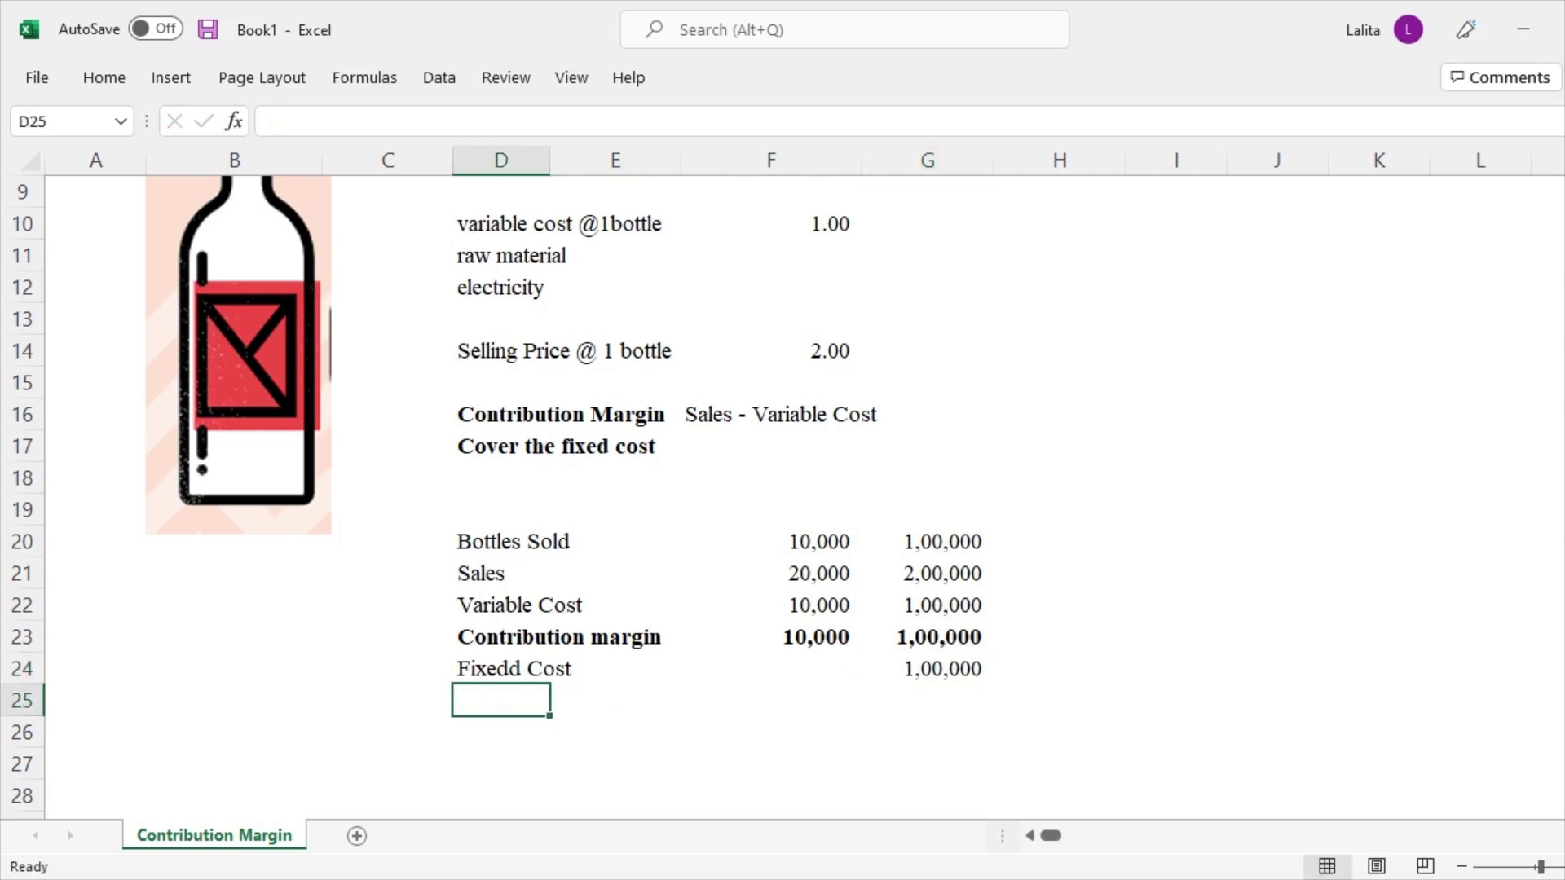
text(Profit Before )
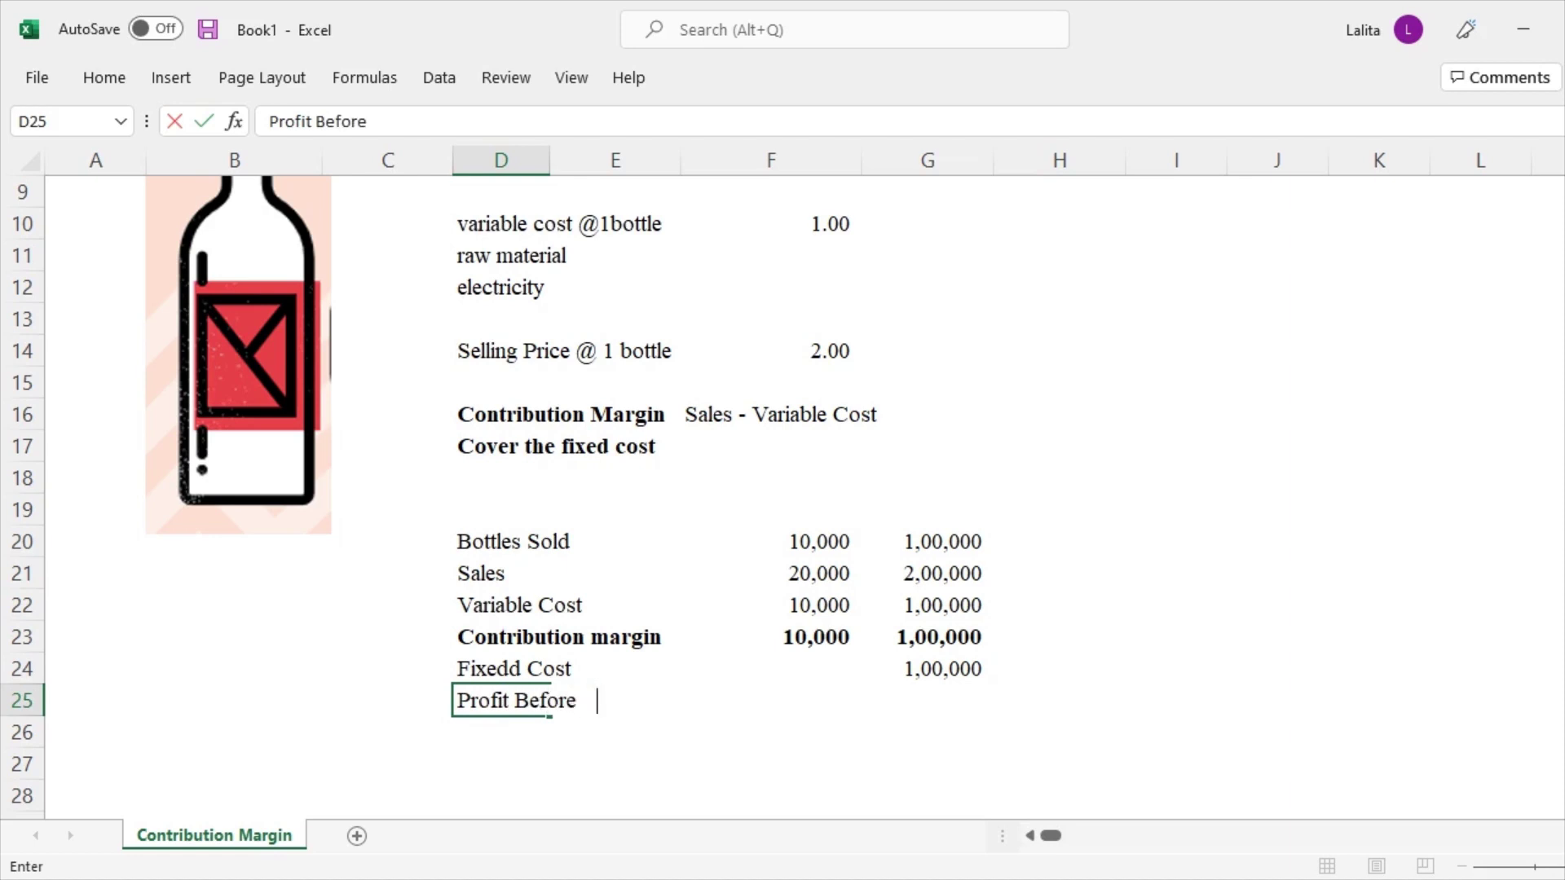
text(Tax)
key(Return)
click(501, 700)
click(927, 701)
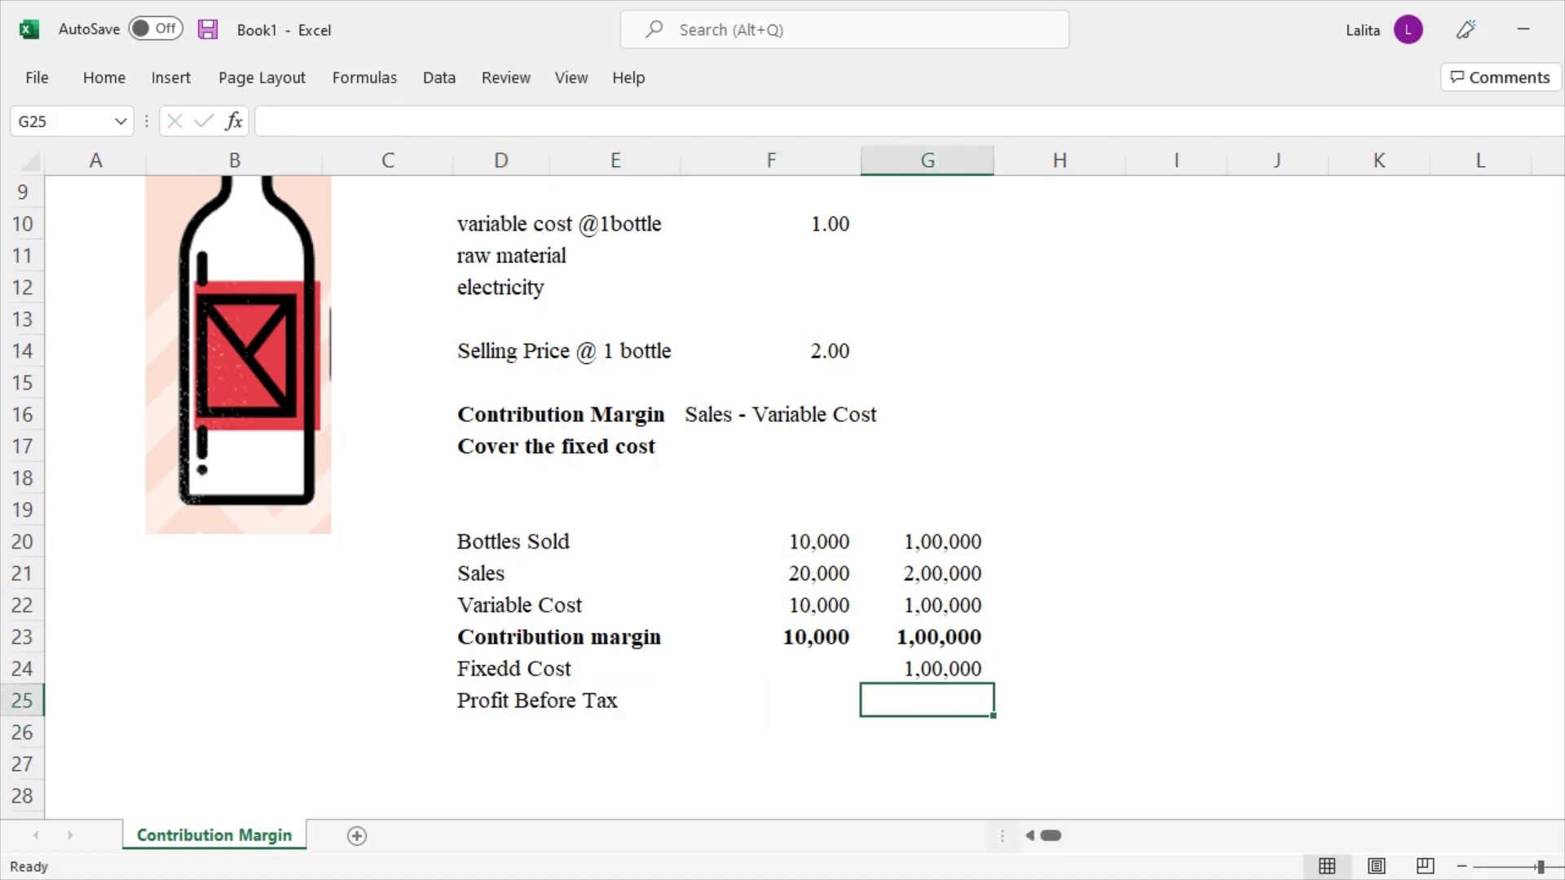
text(=)
click(927, 636)
text(-)
click(926, 669)
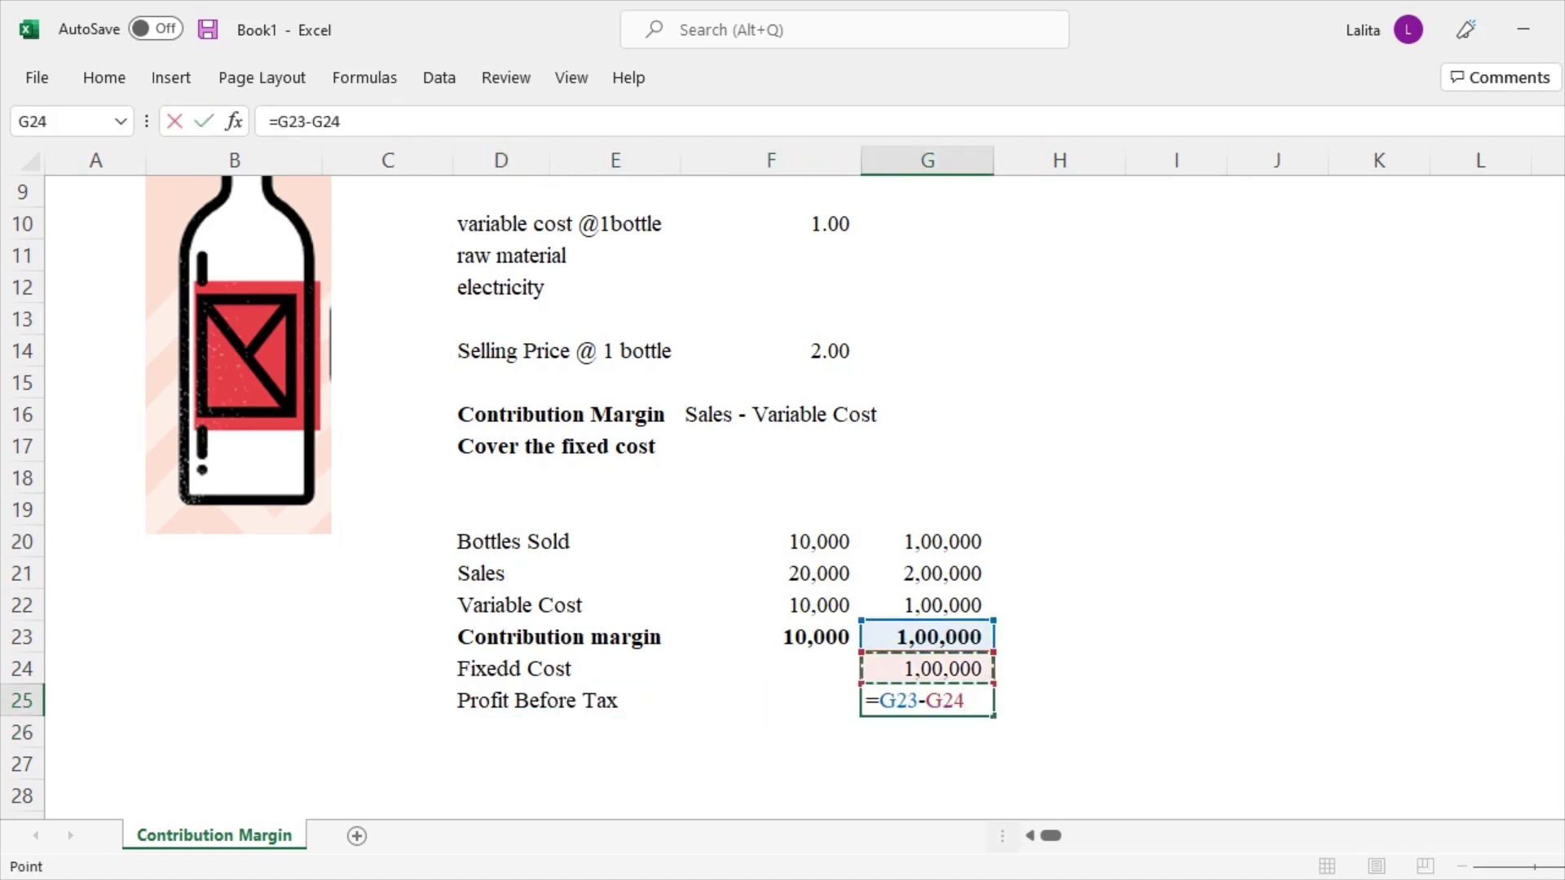
key(Return)
Bold the 1,00,000 bottles sold figure in G20
click(926, 700)
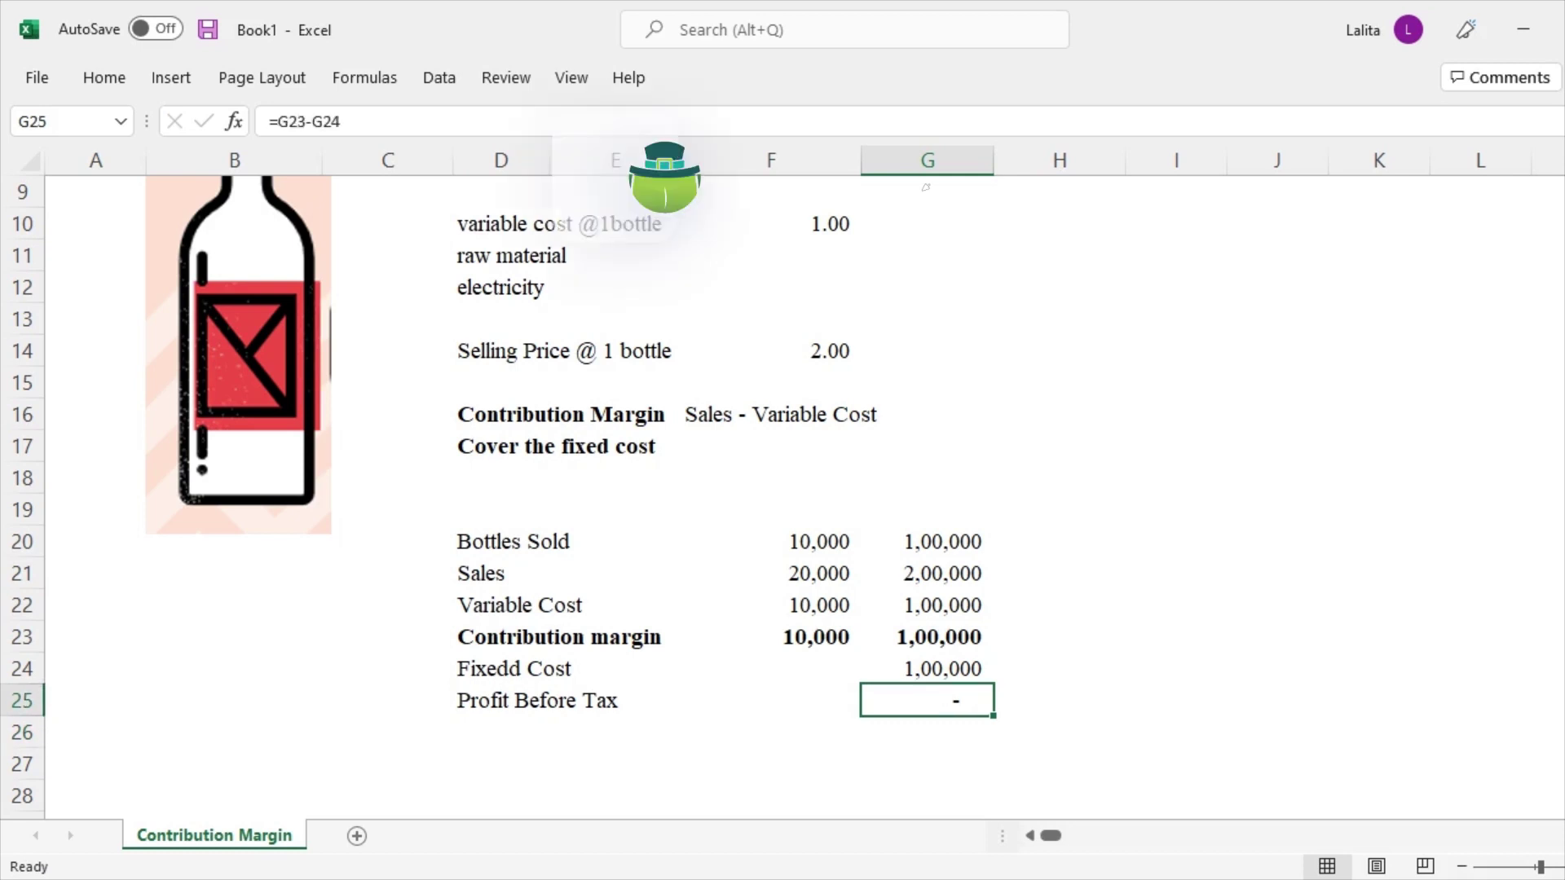
click(926, 542)
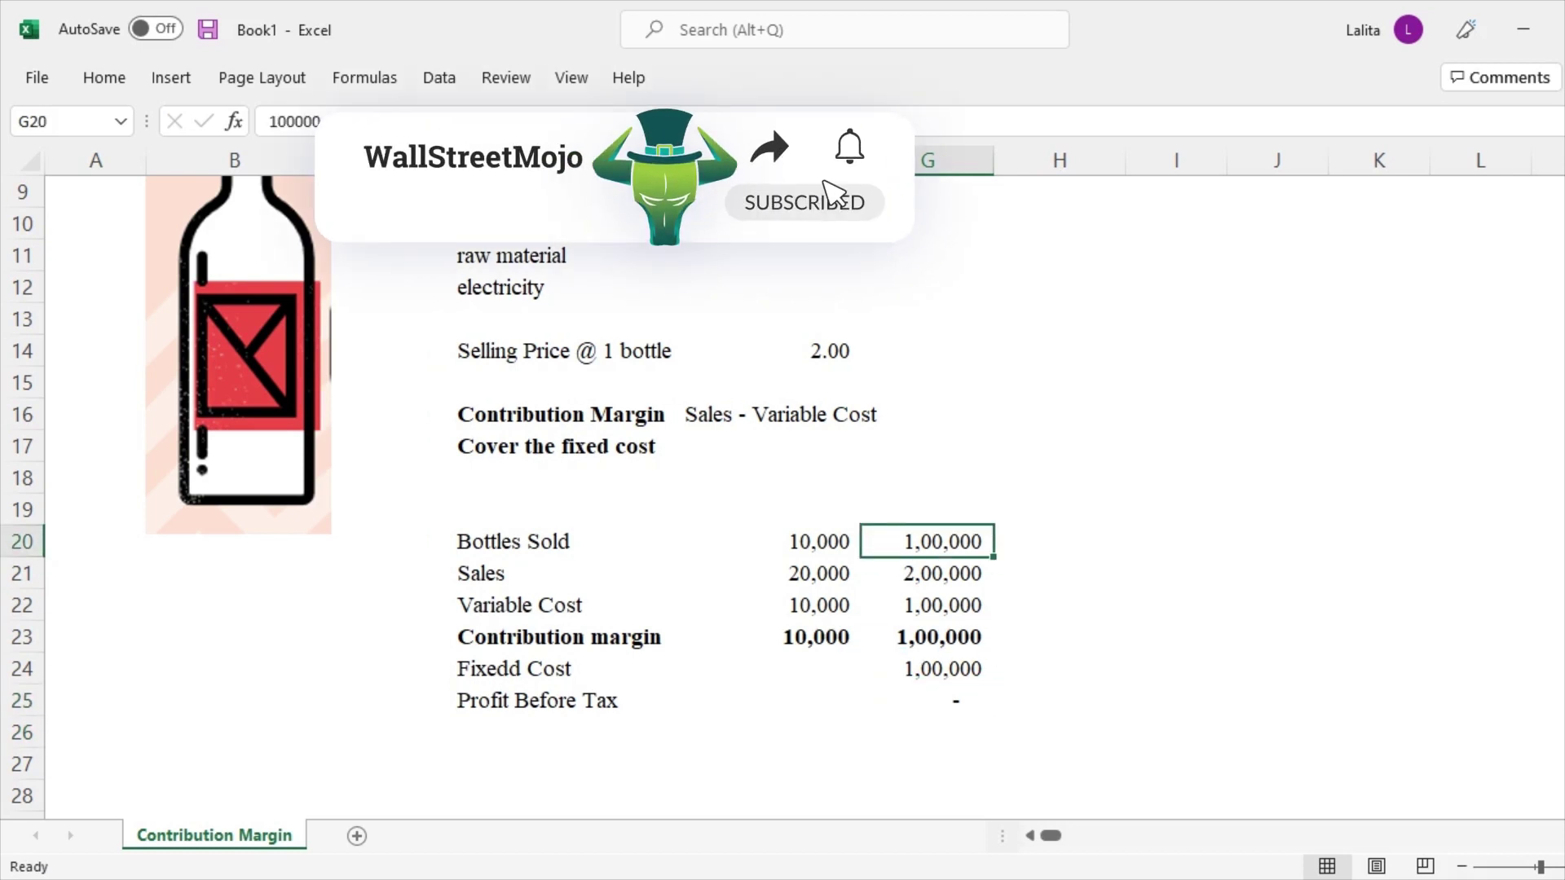
key(ctrl+b)
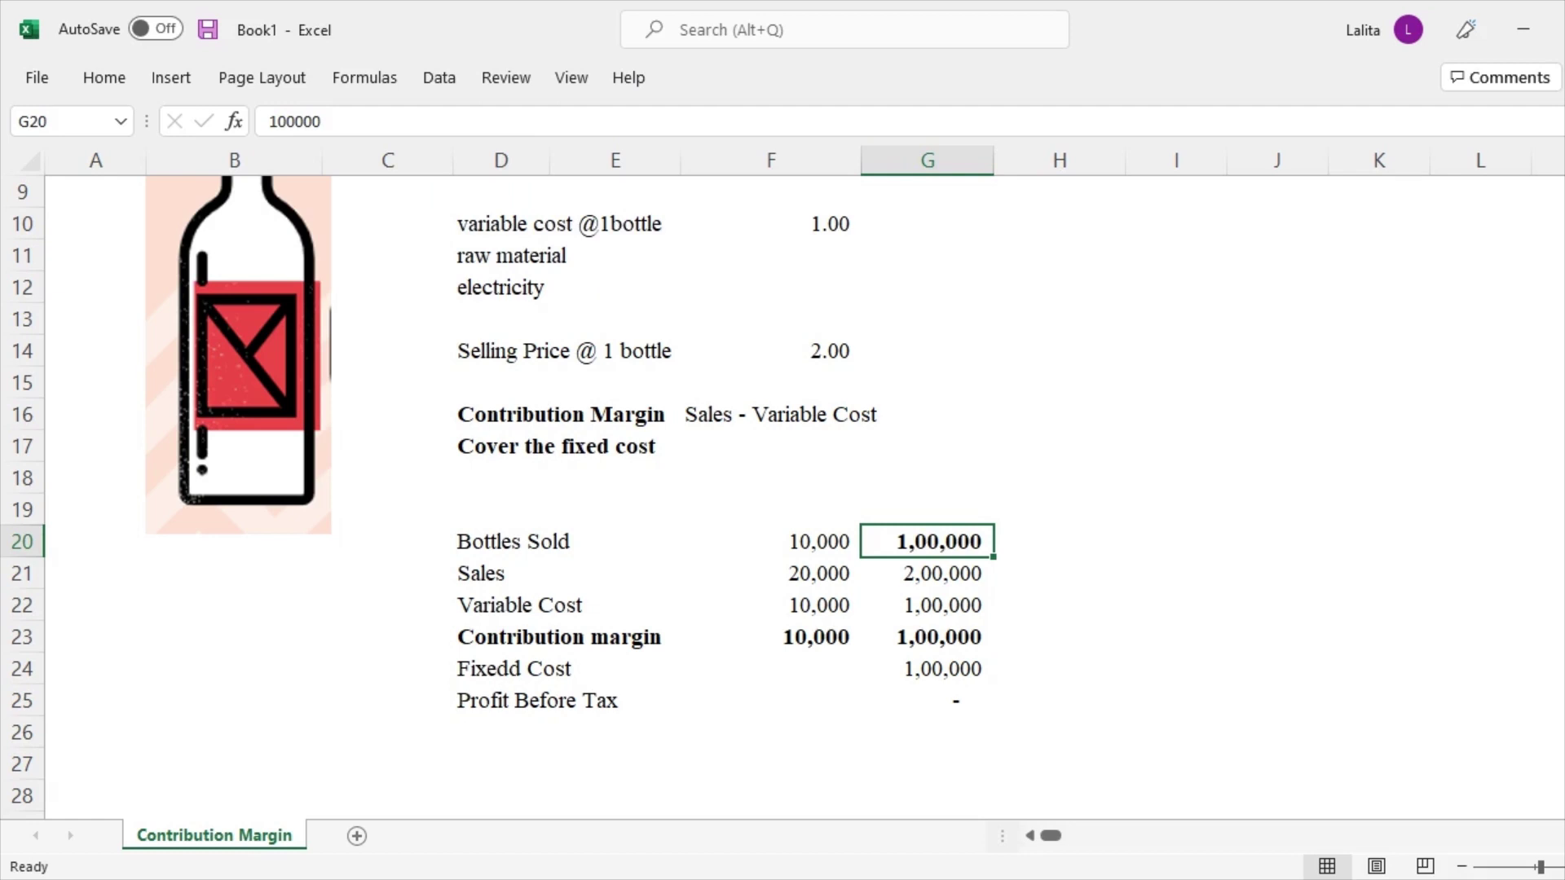
Copy the 1,00,000 fixed cost and profit formula into the 10,000-bottle column, giving (90,000)
key(Down)
key(Down)
key(Down)
key(Down)
key(ctrl+c)
key(Left)
key(ctrl+v)
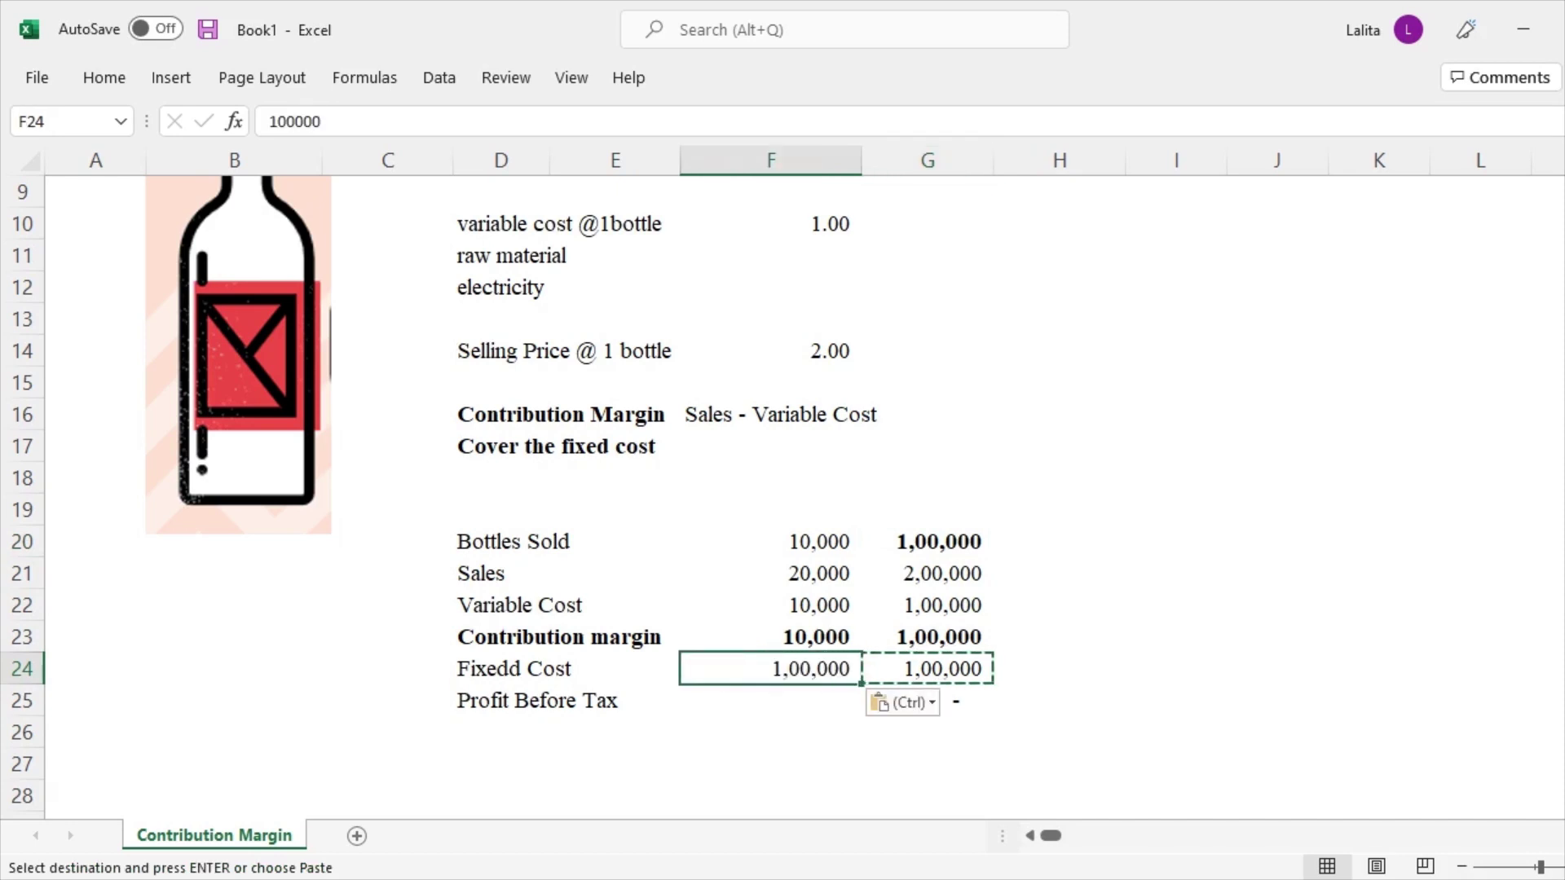
key(Right)
key(Down)
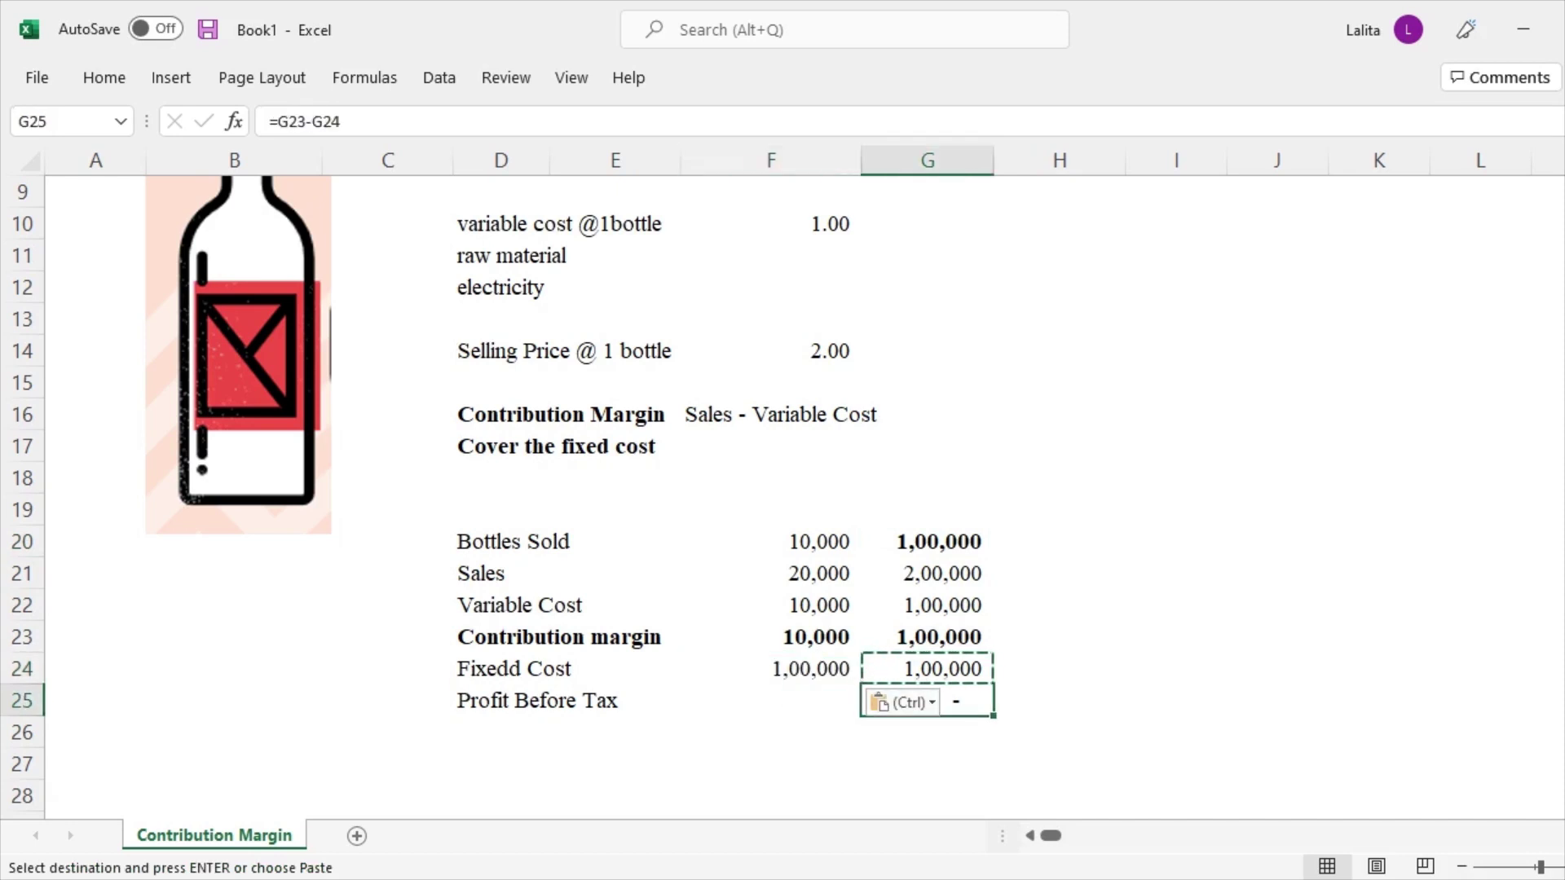
key(ctrl+c)
key(Left)
key(ctrl+v)
key(F2)
key(Escape)
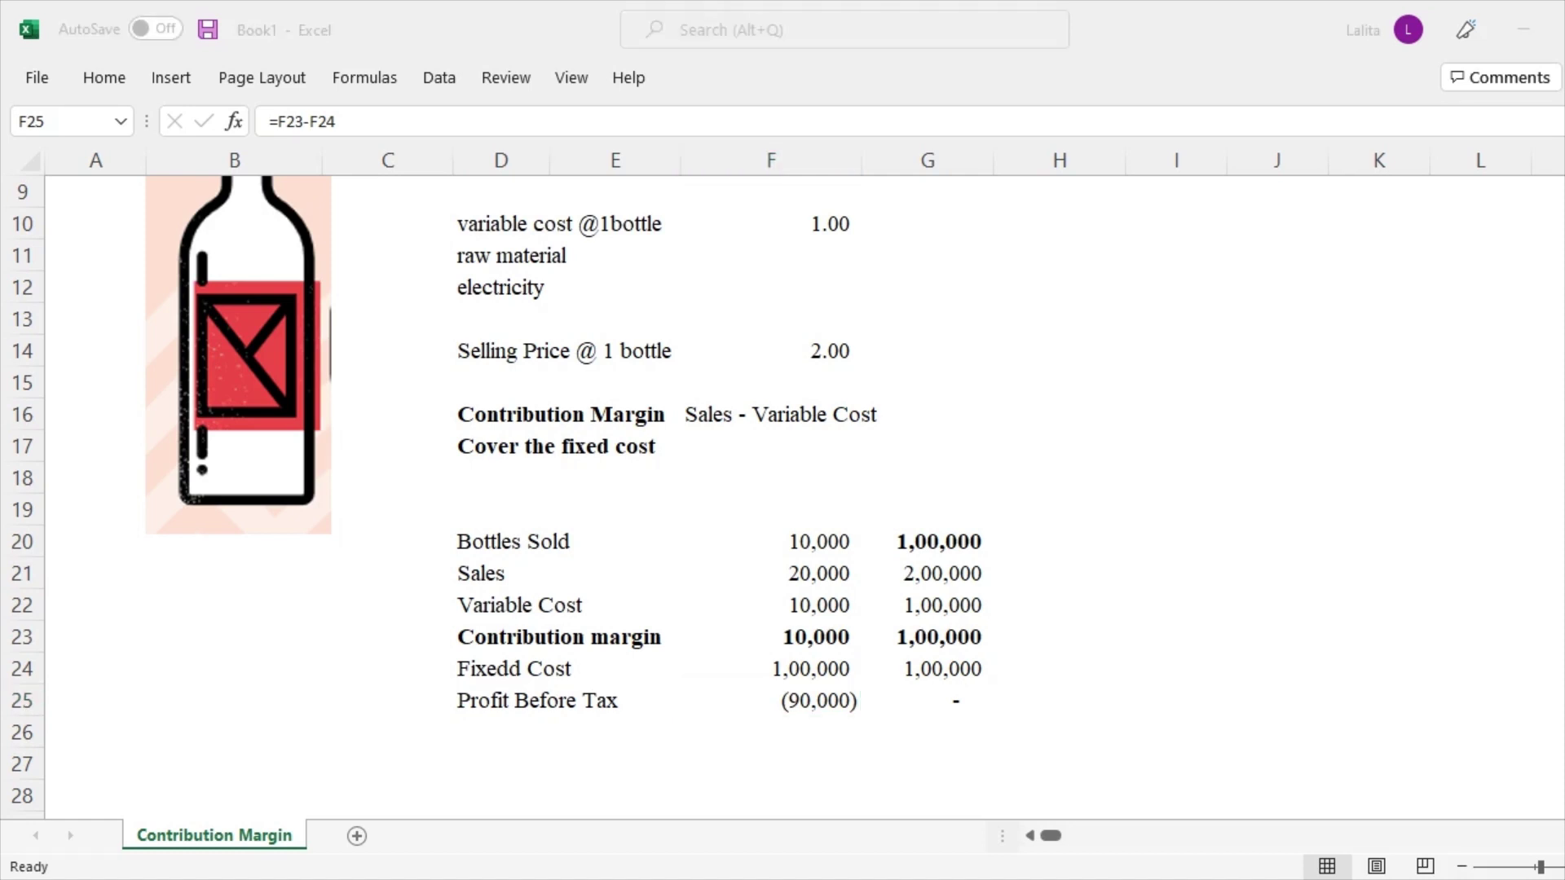
Enter 150000 bottles sold in H20 for a third scenario
click(928, 573)
click(927, 542)
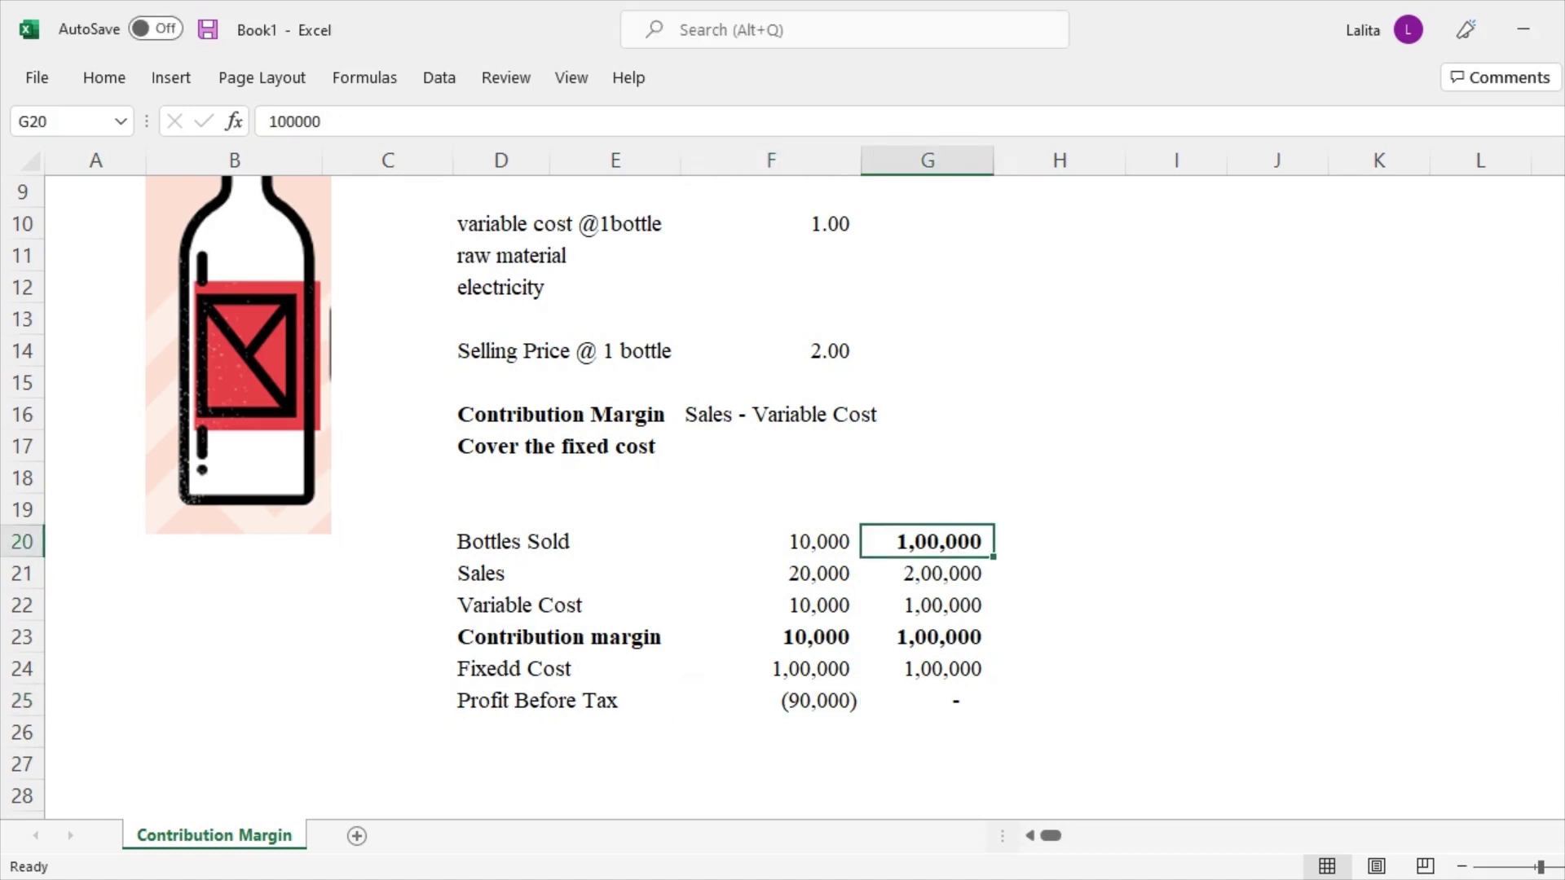
click(1060, 541)
text(150000)
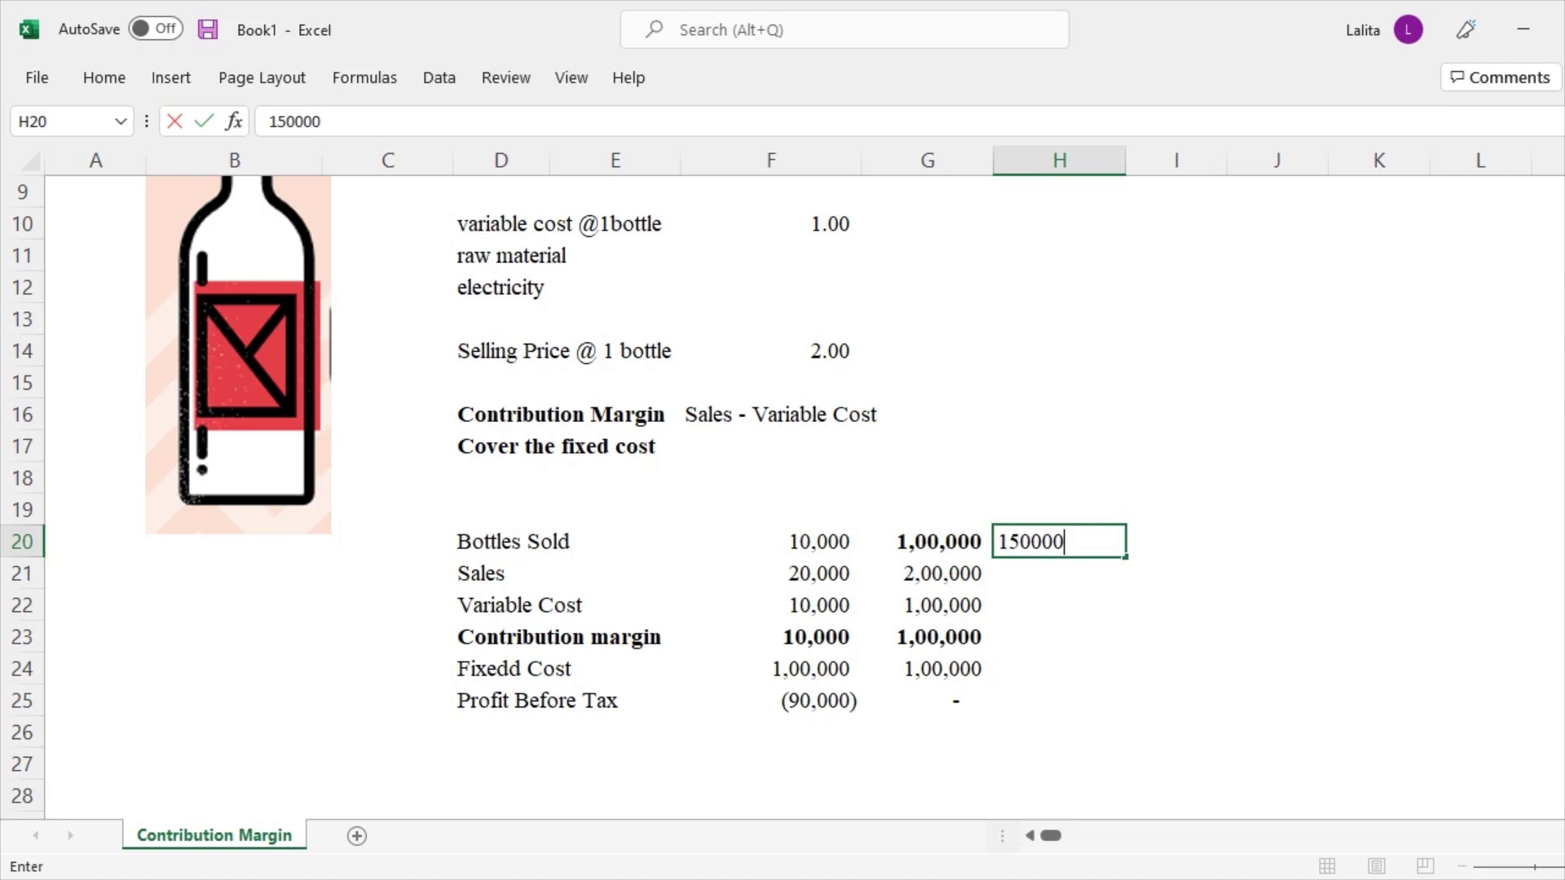
key(Return)
Compute sales as bottles times the 2.00 selling price (=H20*F14), giving 3,00,000
click(927, 573)
click(1059, 573)
text(=)
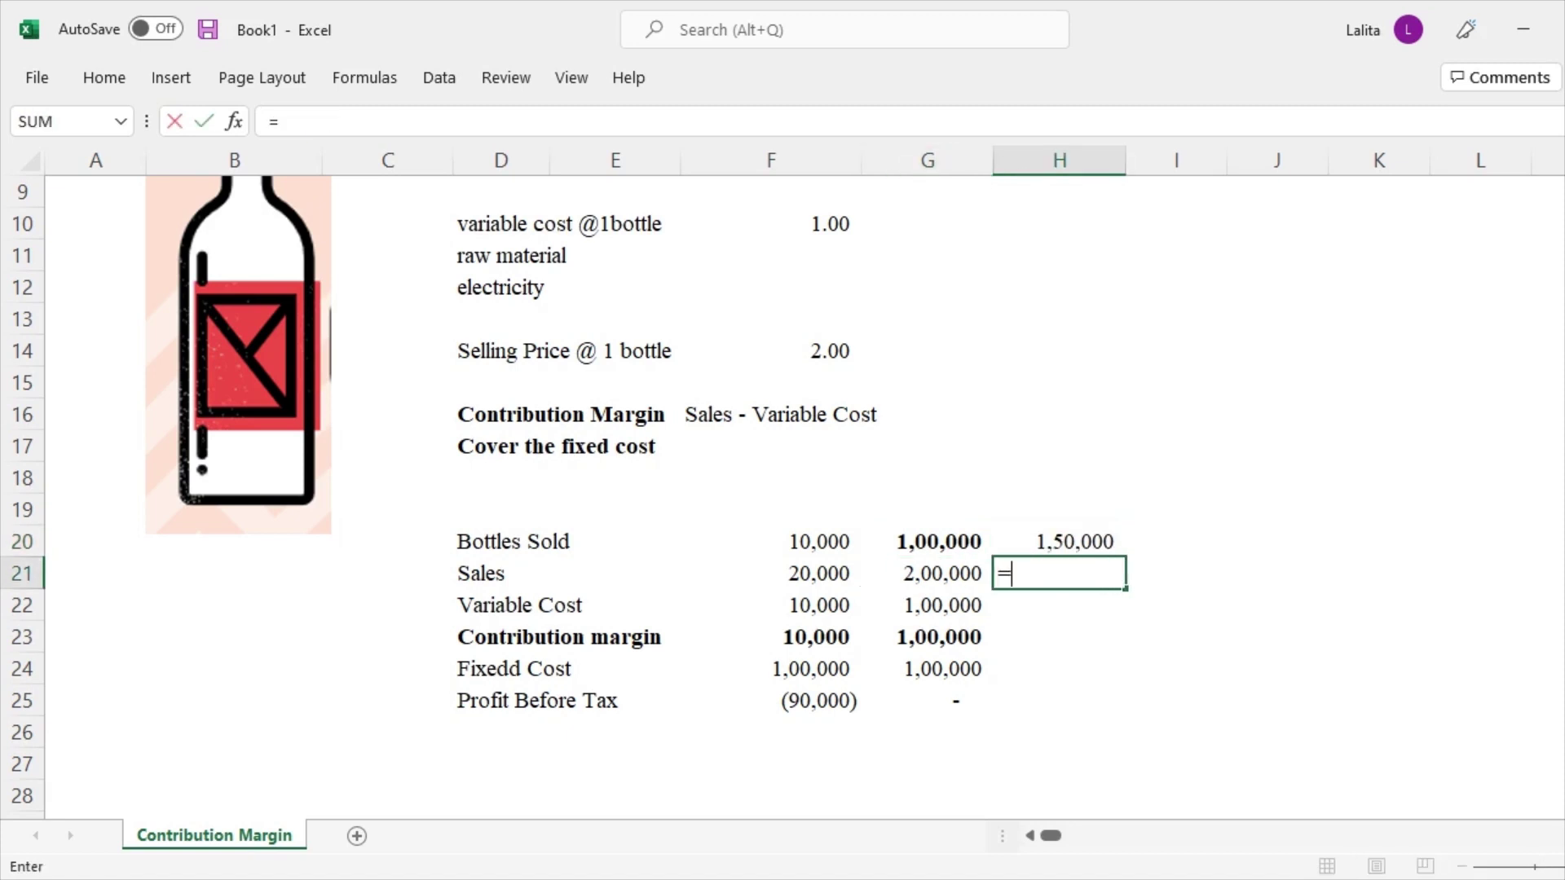
click(1059, 542)
text(*)
key(Up)
key(Up)
key(Up)
key(Up)
key(Up)
key(Up)
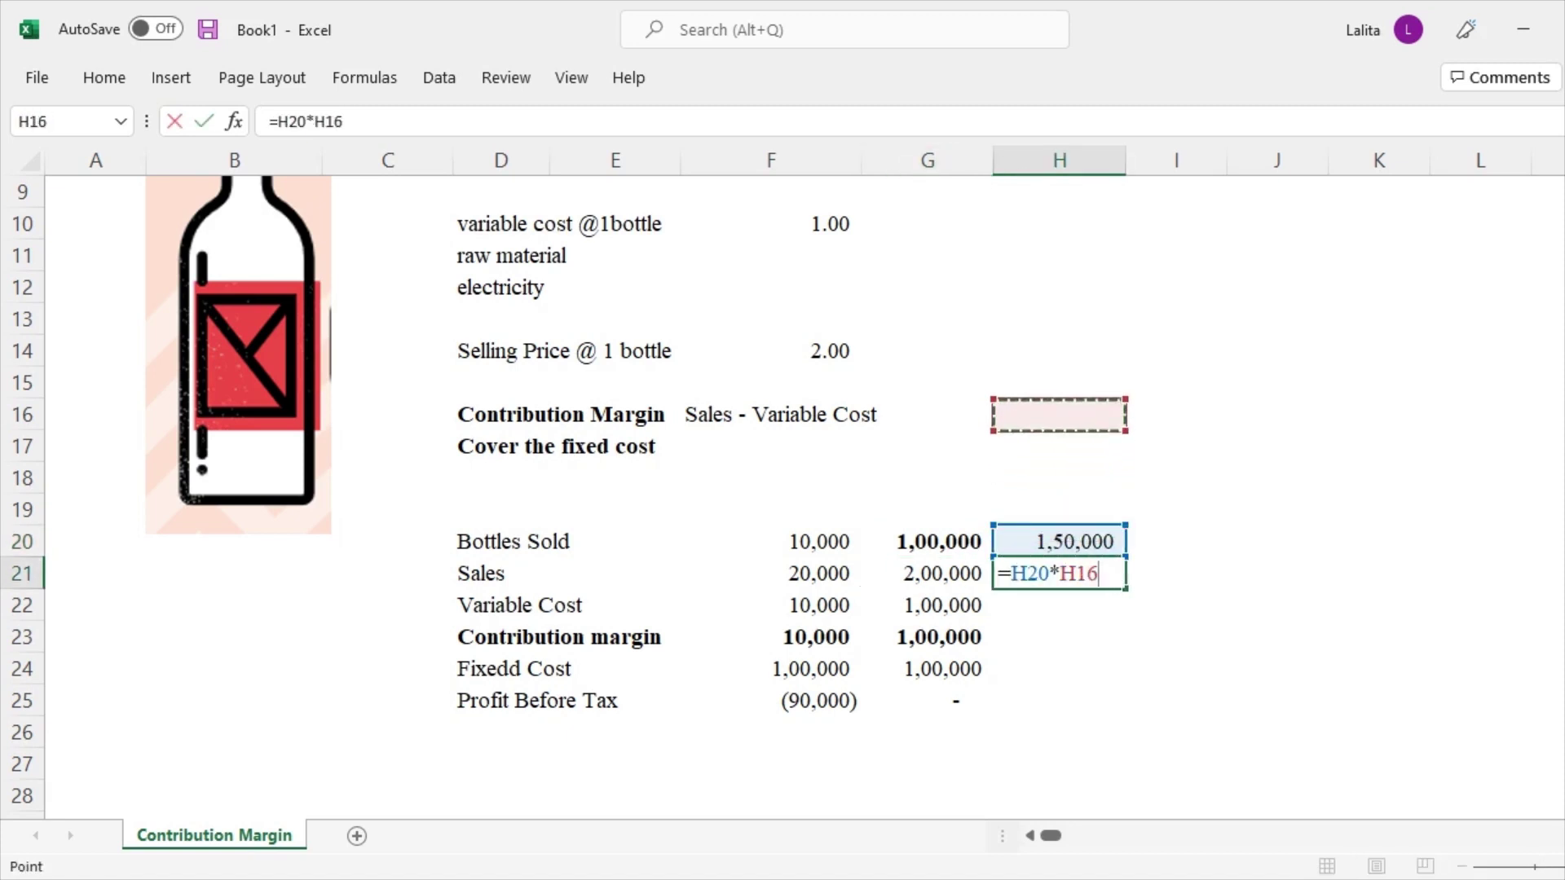
key(Left)
key(Left)
key(Up)
key(Return)
Compute variable cost as bottles times the 1.00 per-bottle cost (=H20*F10), giving 1,50,000
text(=)
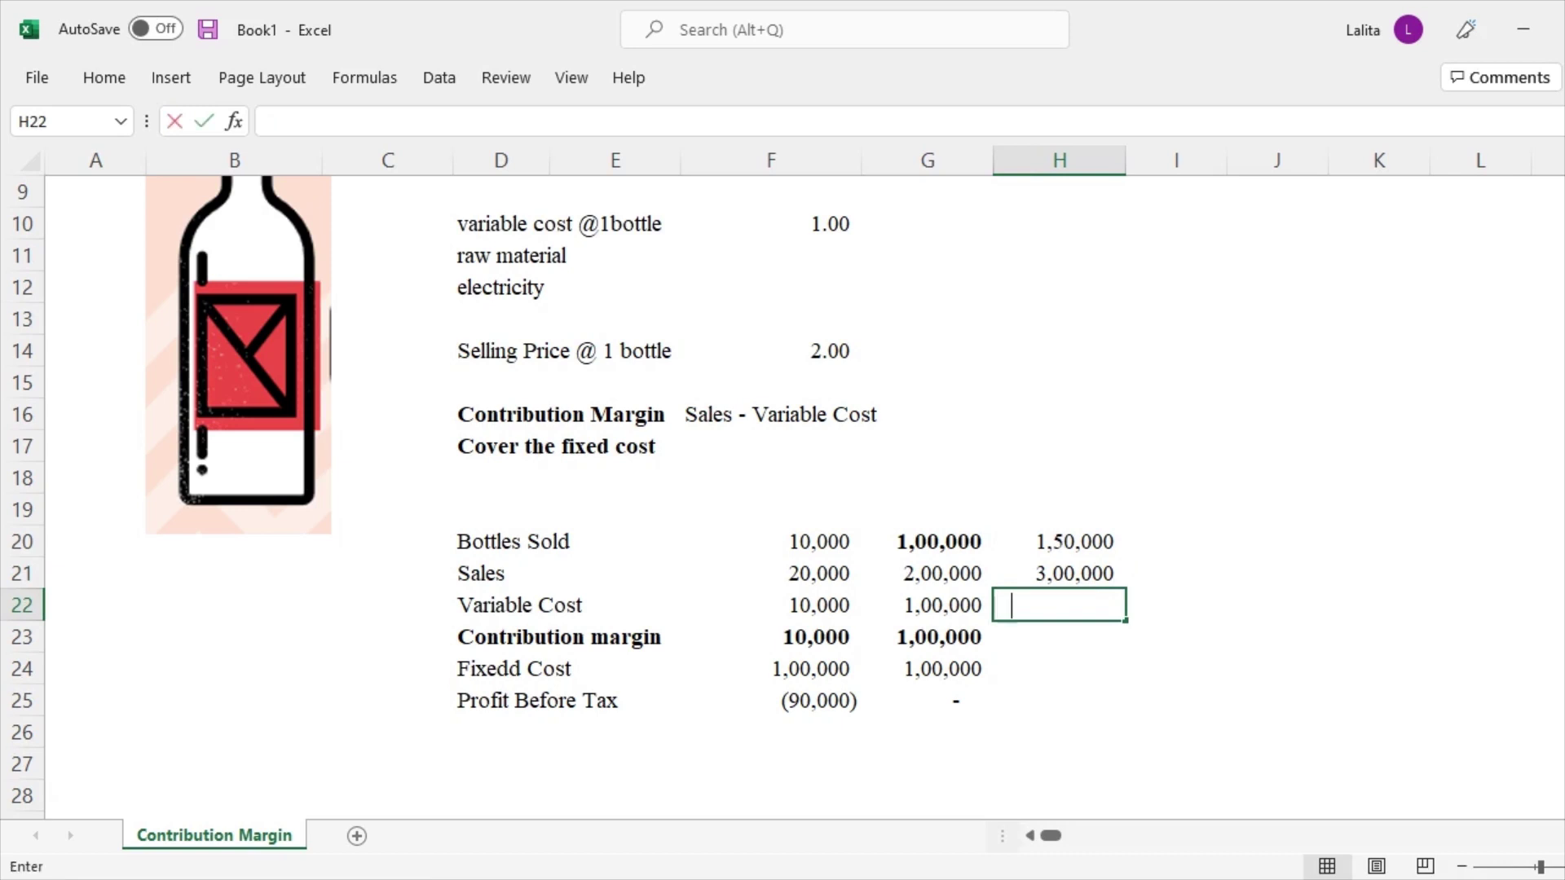
key(Up)
key(Up)
text(*)
key(Up)
key(Up)
key(Up)
key(Up)
key(Up)
key(Up)
key(Up)
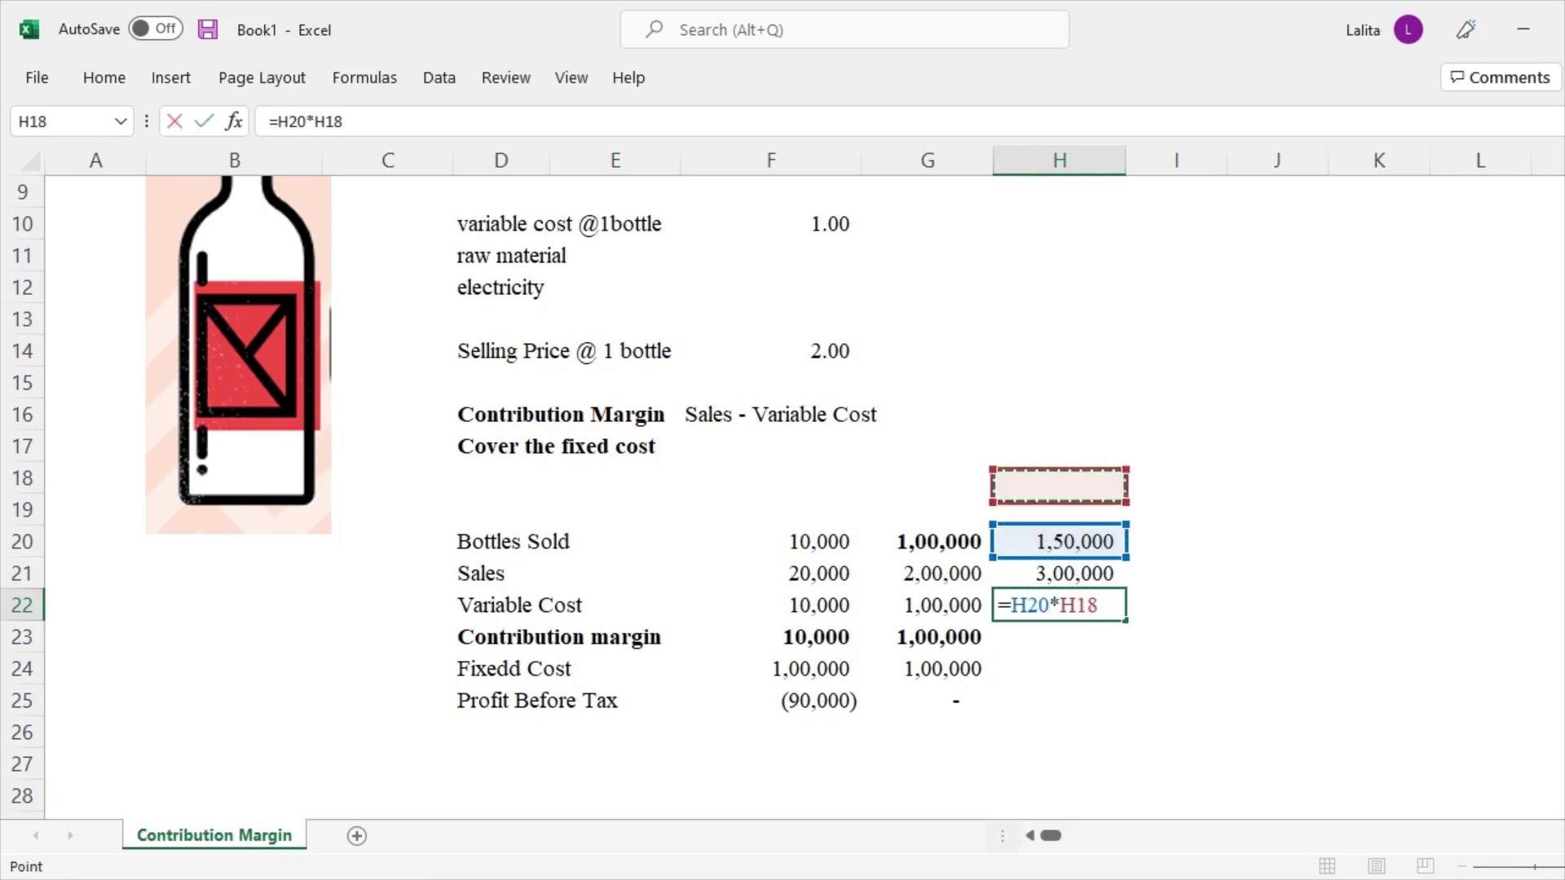
key(Up)
key(Up)
key(Up)
key(Up)
key(Up)
key(Left)
key(Left)
key(Left)
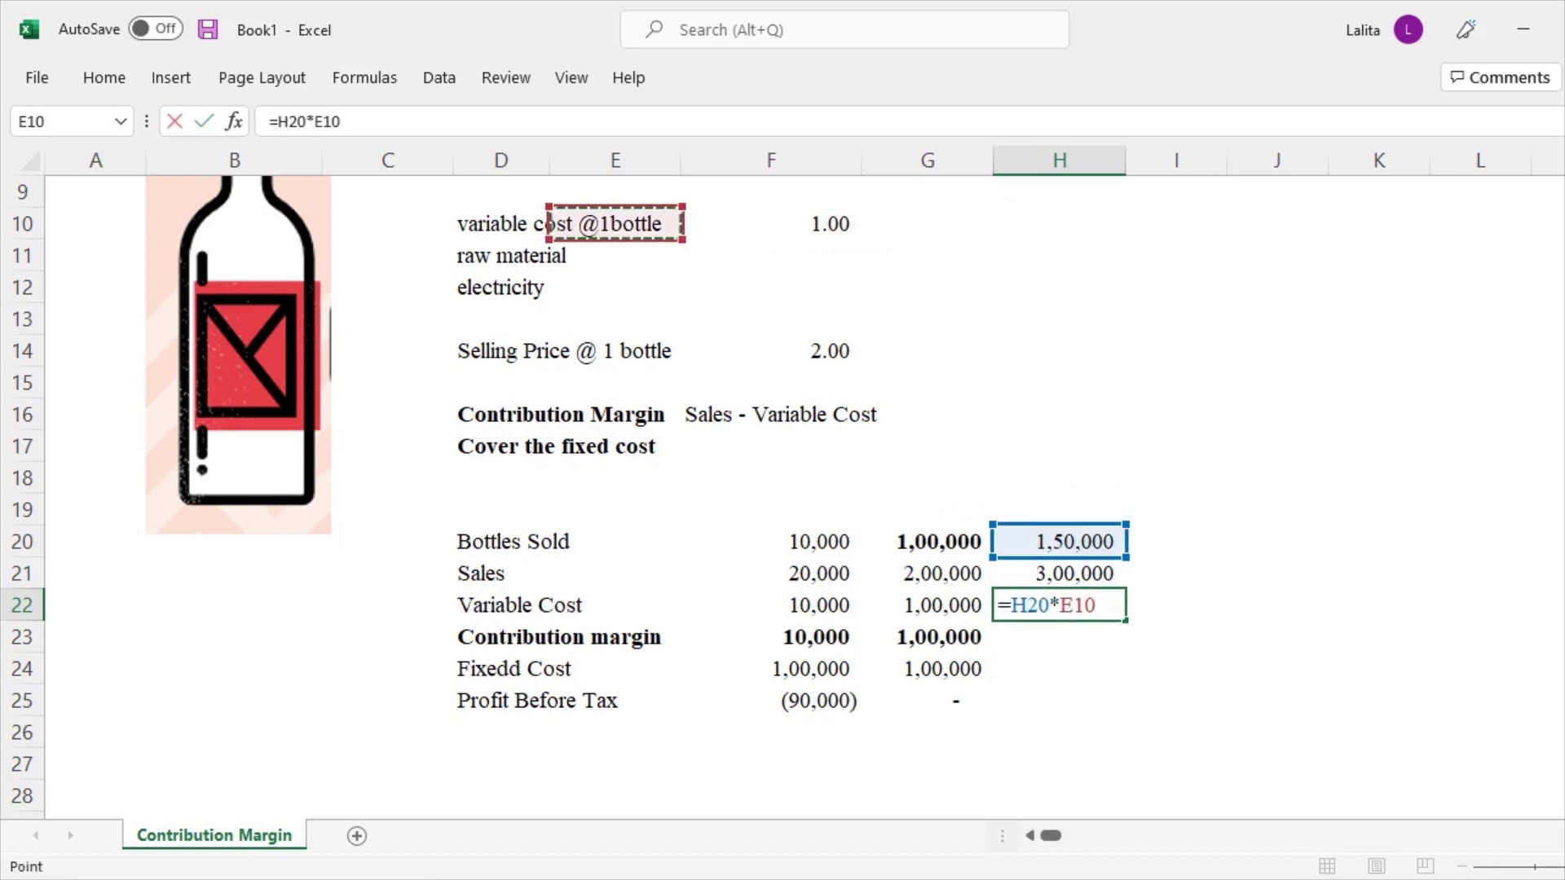
key(Right)
key(Return)
Copy the contribution margin formula into column H, giving 1,50,000
key(Left)
key(ctrl+c)
key(Right)
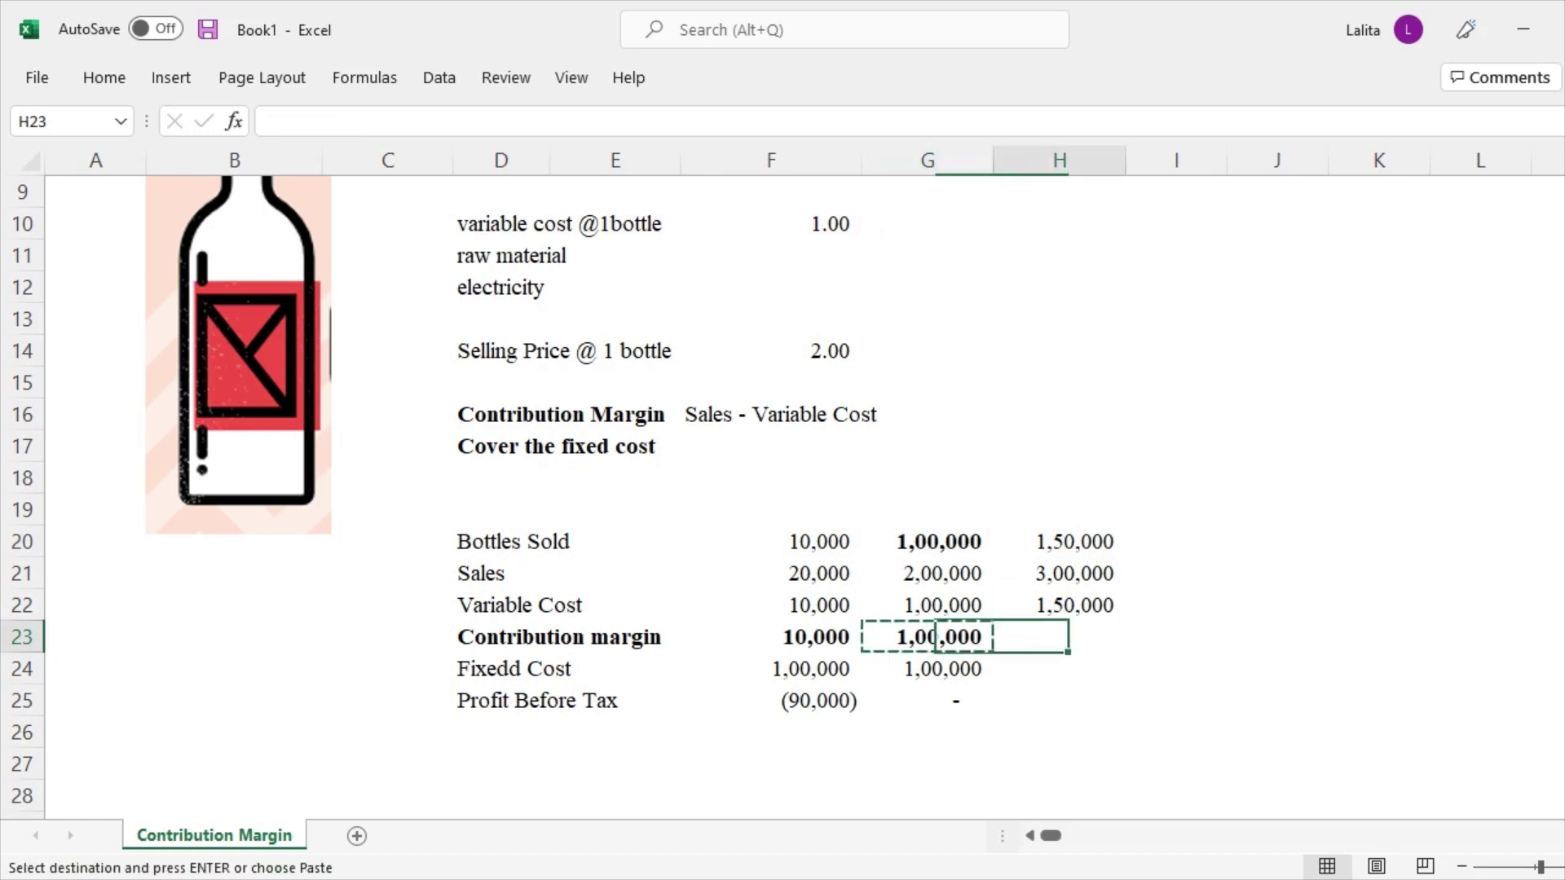
key(ctrl+v)
key(Down)
key(Up)
key(F2)
key(Escape)
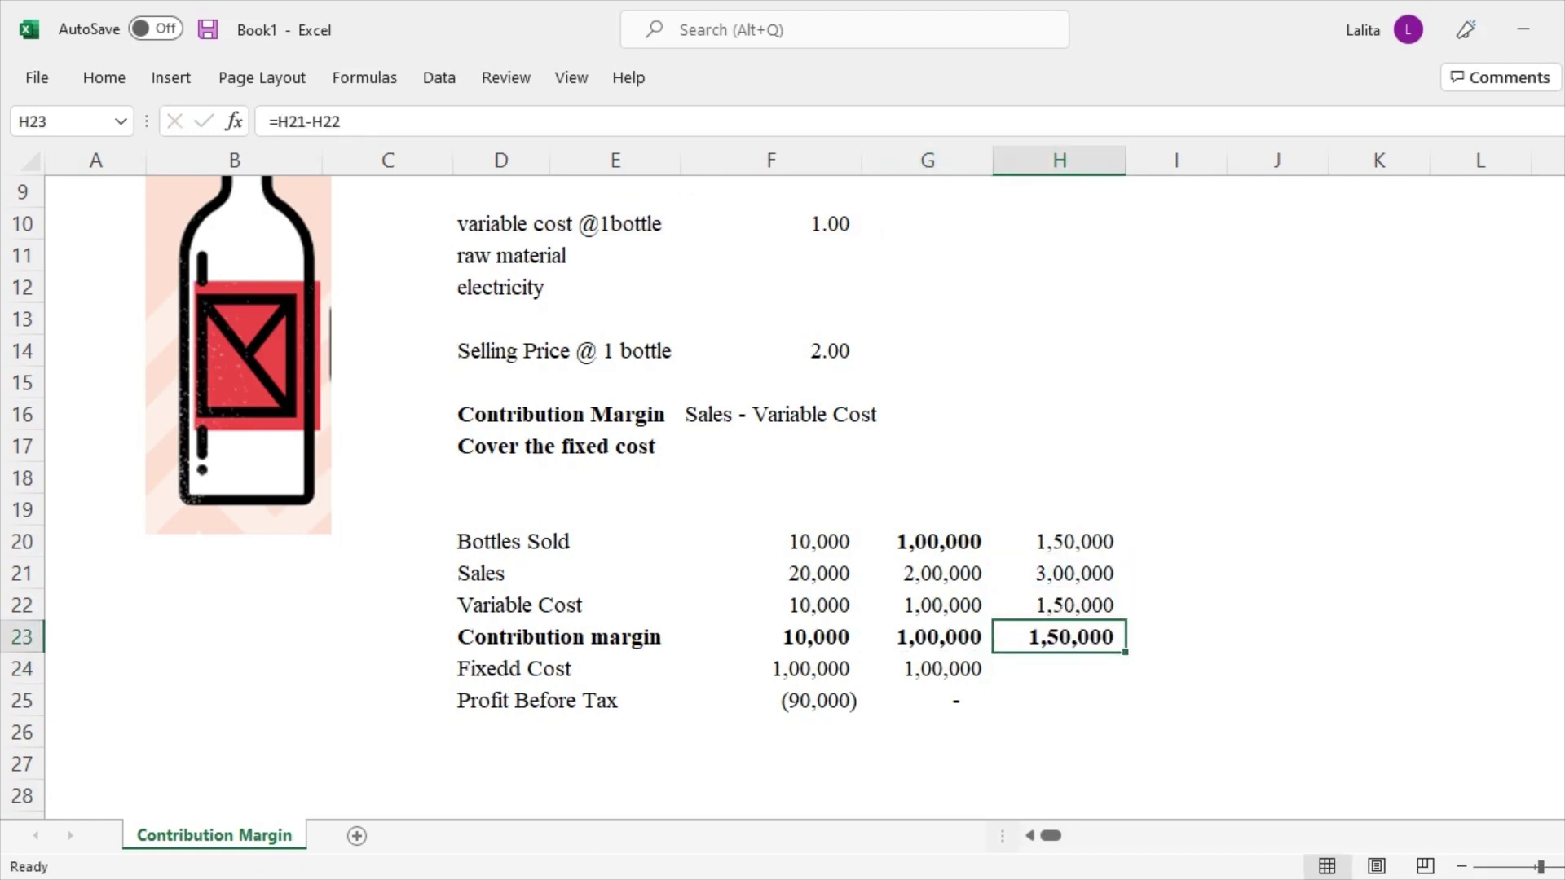
Copy the 1,00,000 fixed cost into the 1,50,000-bottle column
key(Down)
key(Left)
key(ctrl+c)
key(Right)
key(ctrl+v)
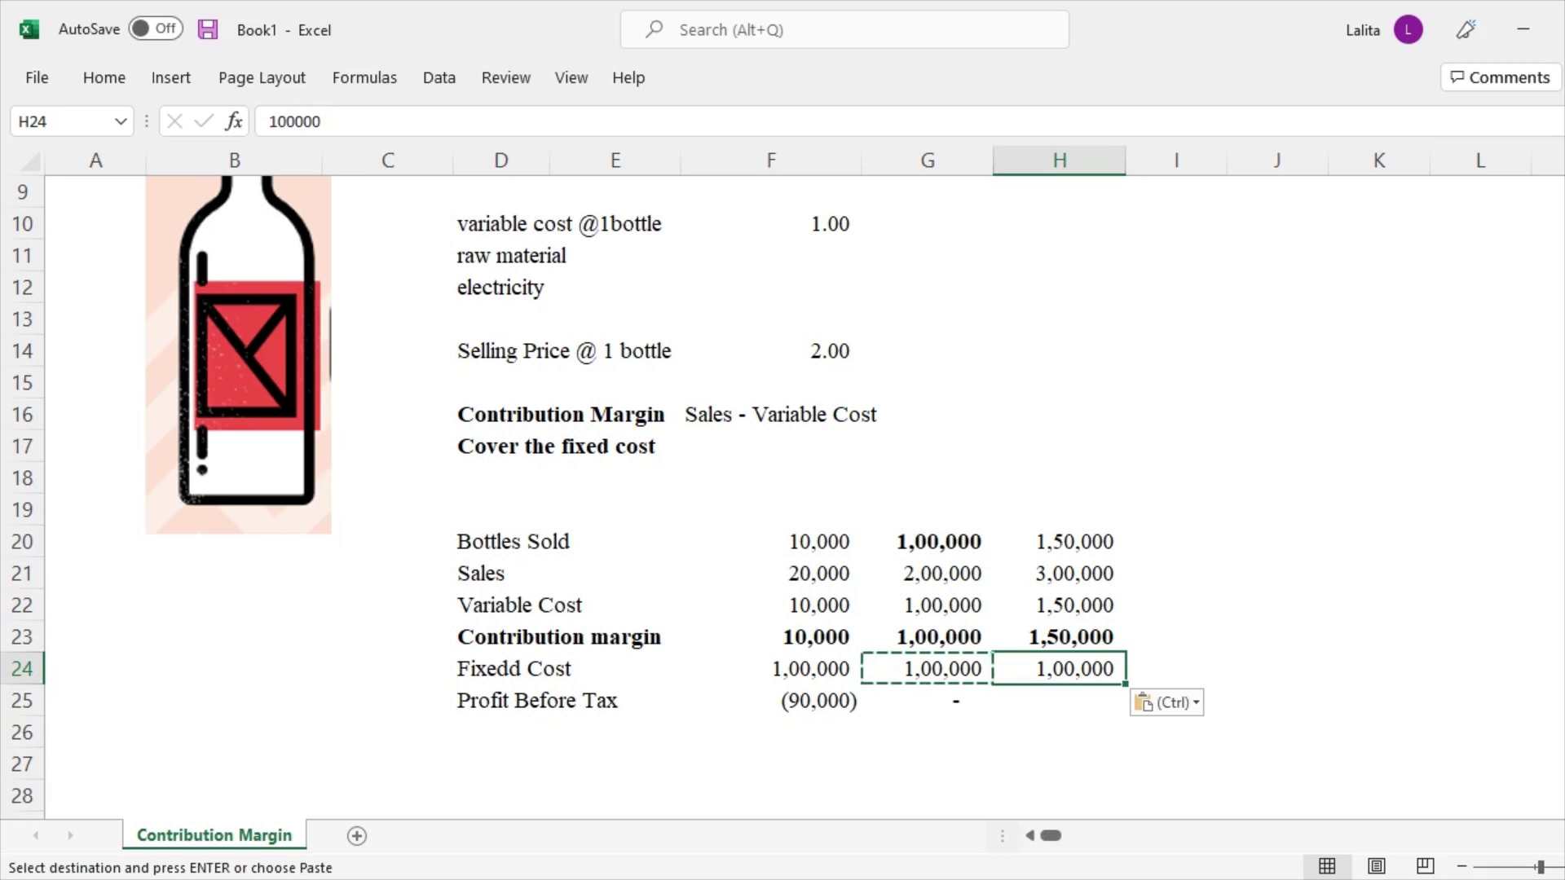
Copy the profit before tax formula into H25, giving 50,000
click(927, 700)
key(ctrl+c)
click(1059, 700)
key(ctrl+v)
key(Down)
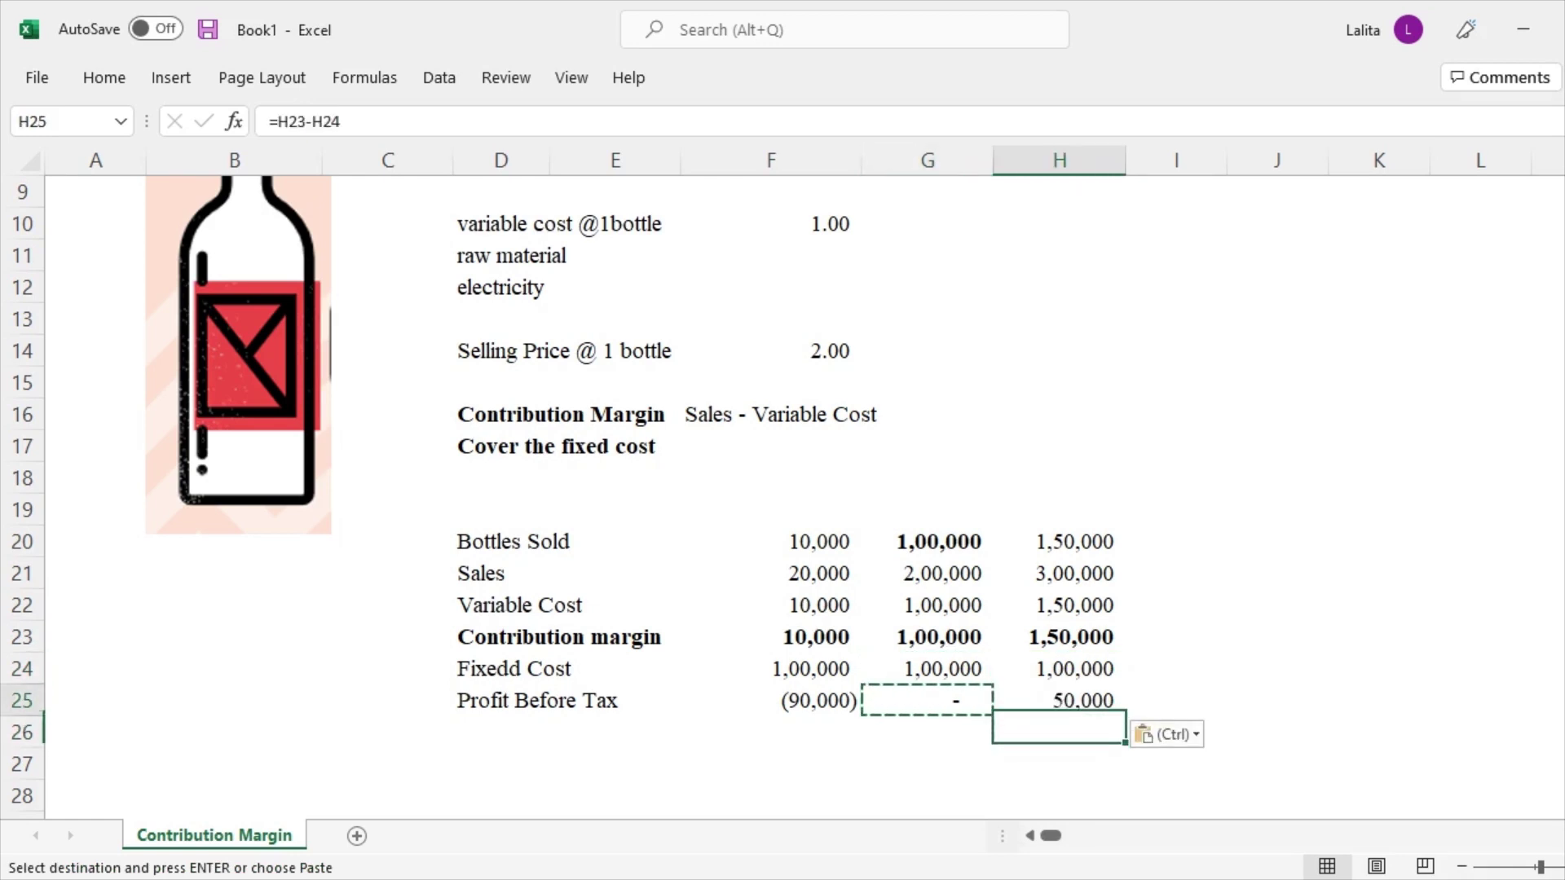
key(Up)
key(F2)
key(Escape)
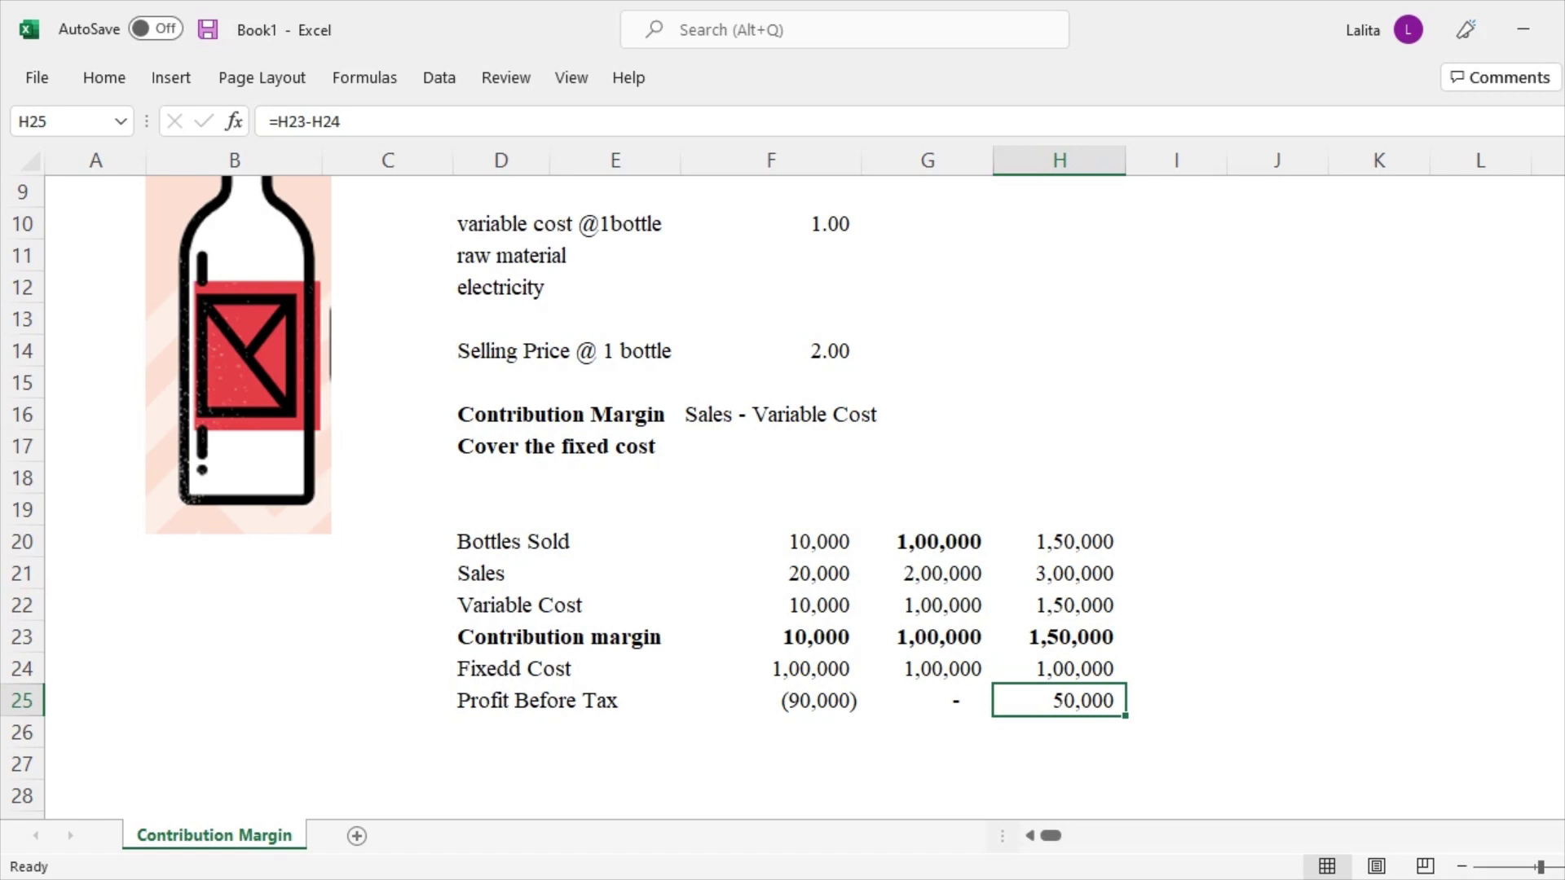
click(929, 541)
click(770, 542)
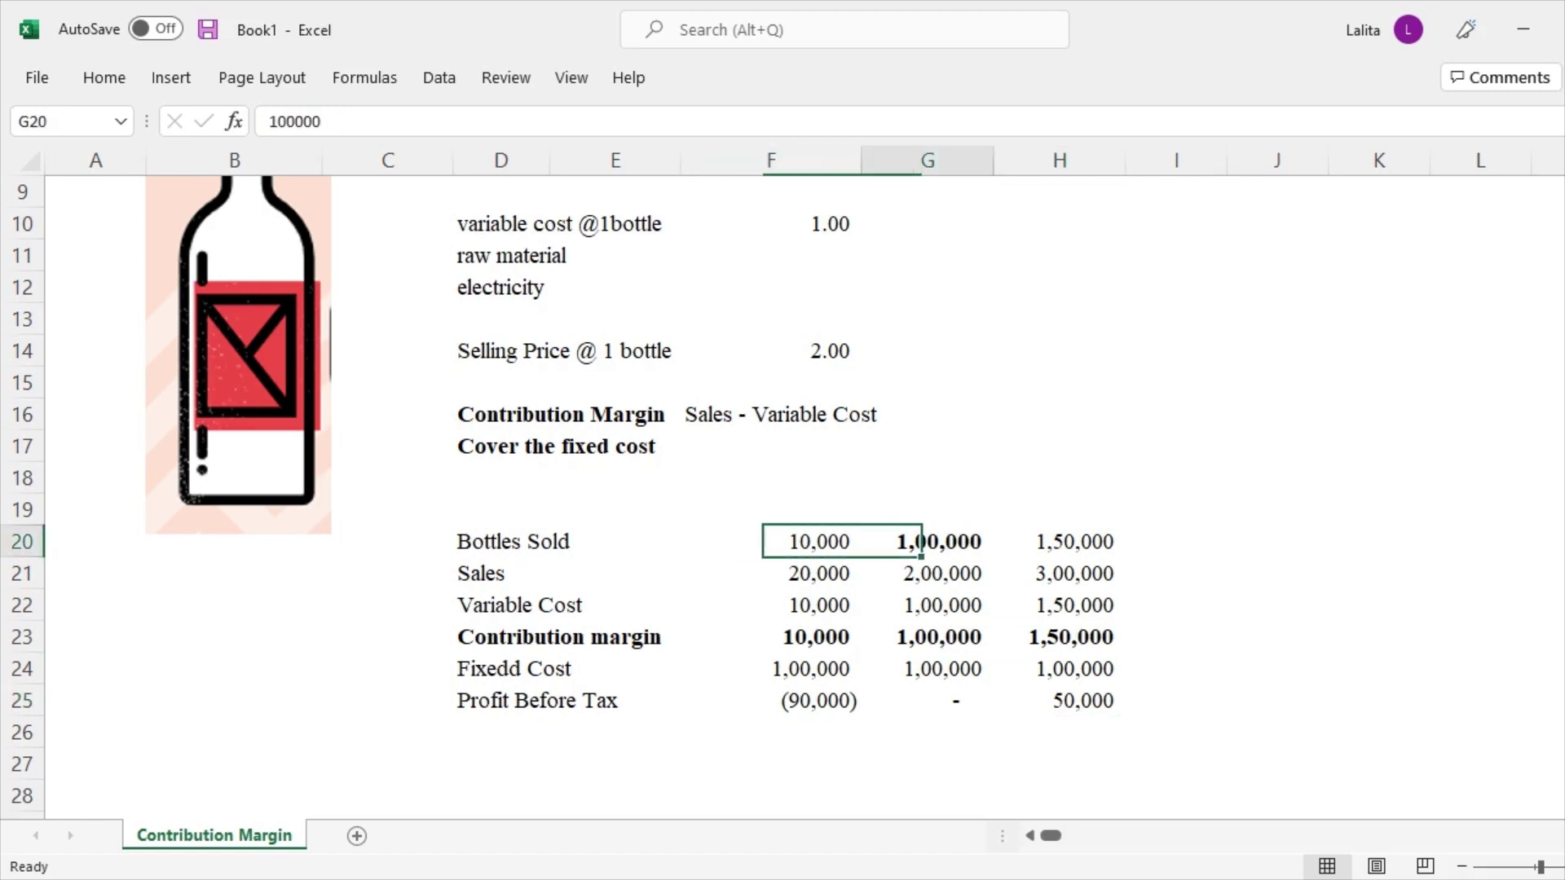
click(929, 542)
click(1060, 541)
click(929, 541)
click(770, 542)
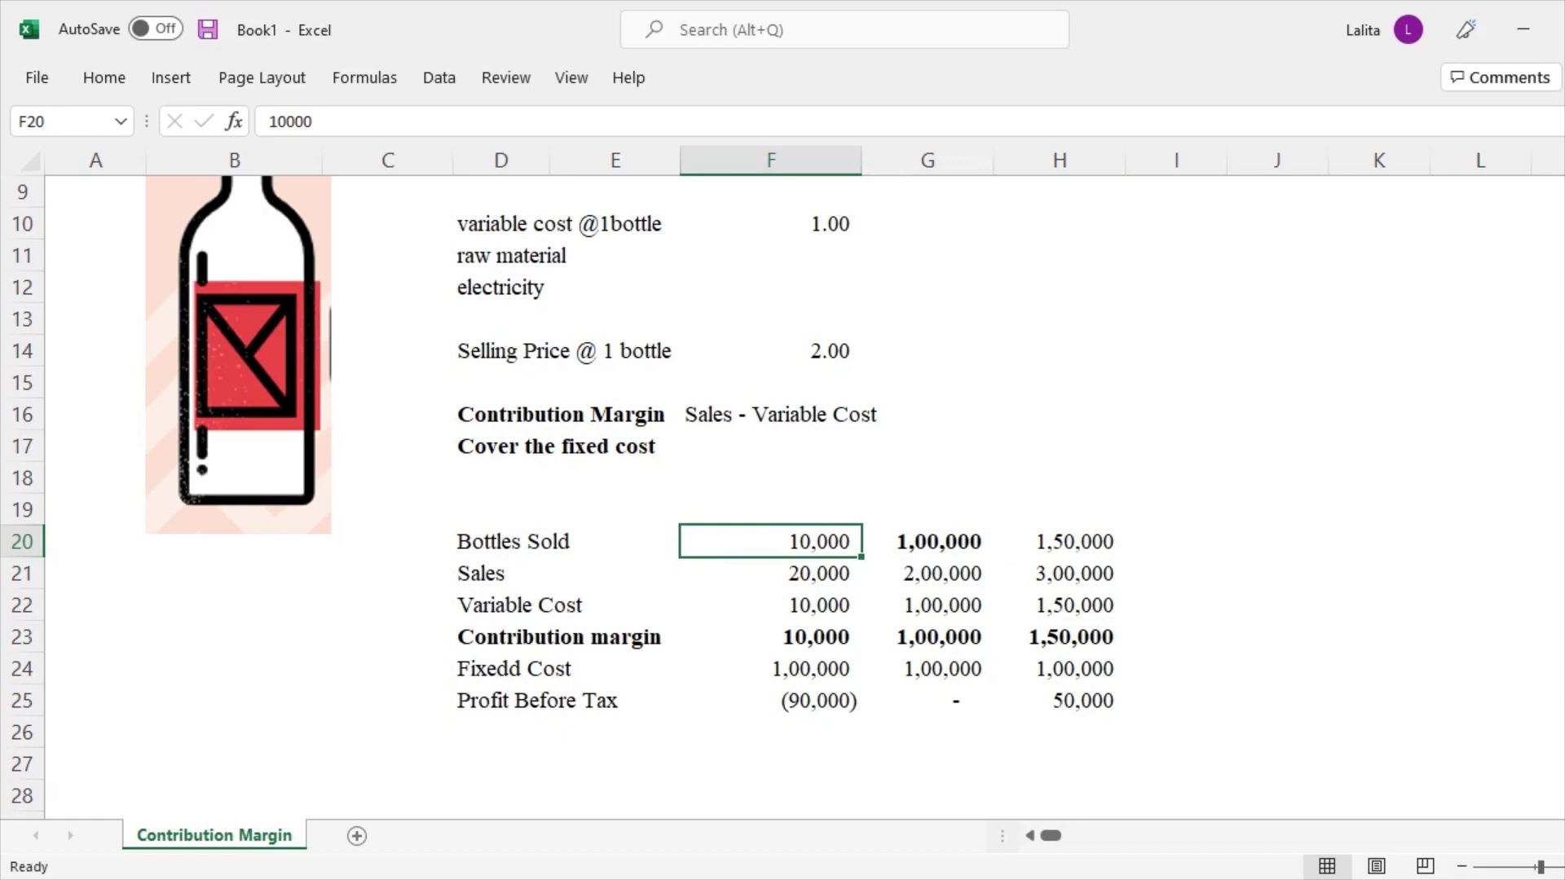